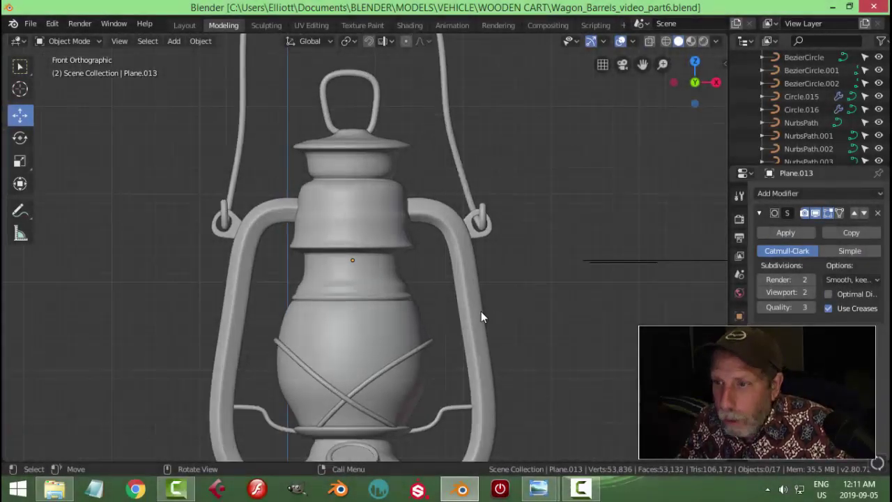
# Add an edge loop across the lantern body's middle collar, sliding it slightly lower
pyautogui.scroll(1, 496, 307)
pyautogui.click(453, 300)
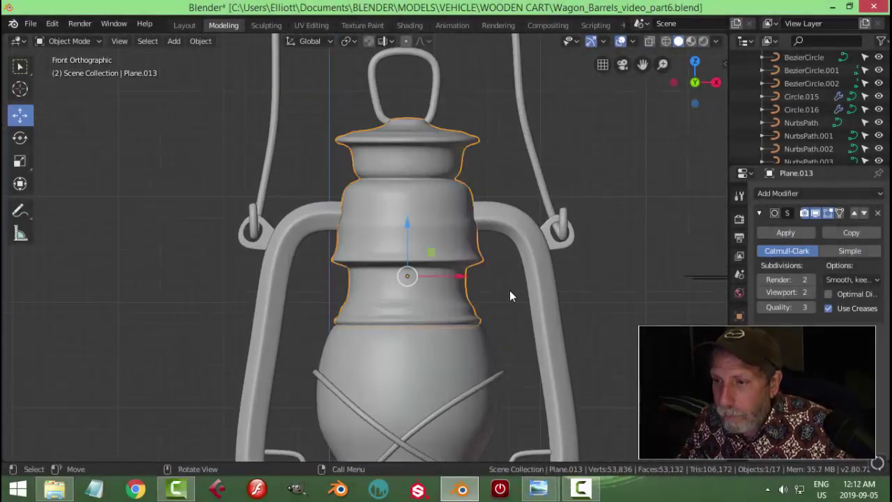
pyautogui.press('Tab')
pyautogui.scroll(3, 513, 292)
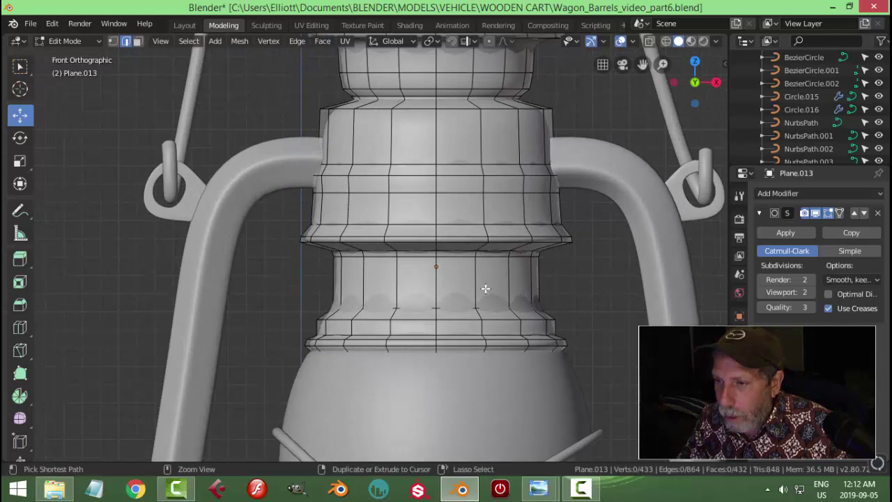
pyautogui.hotkey('ctrl', 'r')
pyautogui.click(484, 288)
pyautogui.moveTo(484, 288); pyautogui.dragTo(486, 310)
# Select a ring of collar faces and apply Checker Deselect to keep every other face
pyautogui.hotkey('alt', 'a')
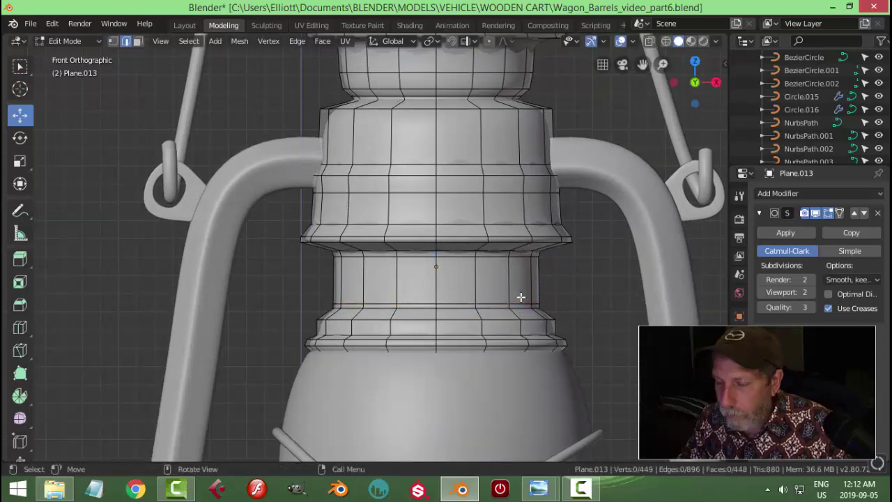
pyautogui.press('3')
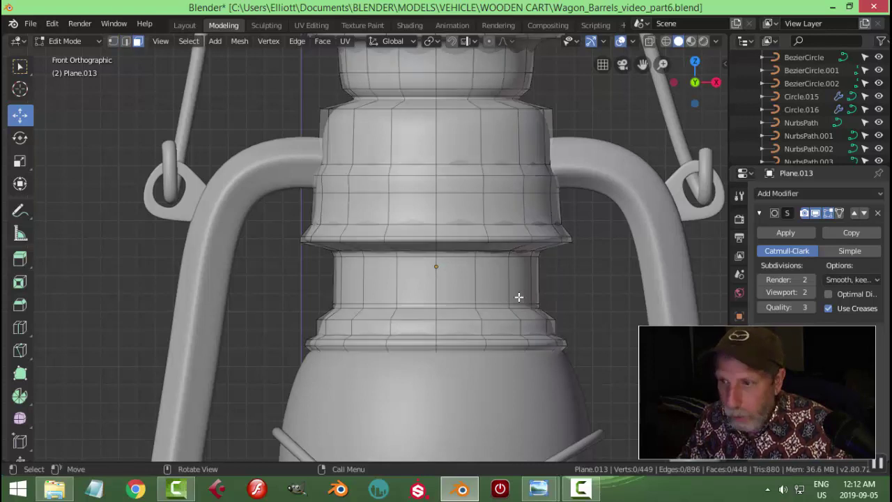
pyautogui.keyDown('alt'); pyautogui.click(474, 277); pyautogui.keyUp('alt')
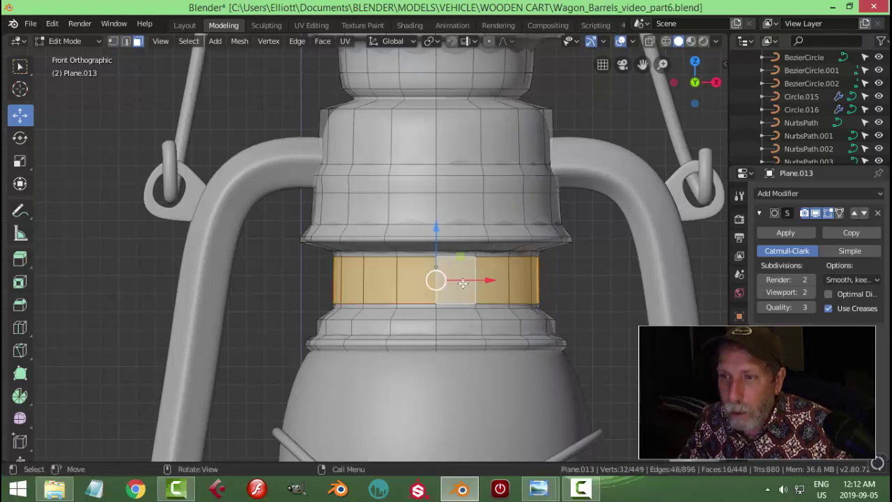
pyautogui.click(187, 42)
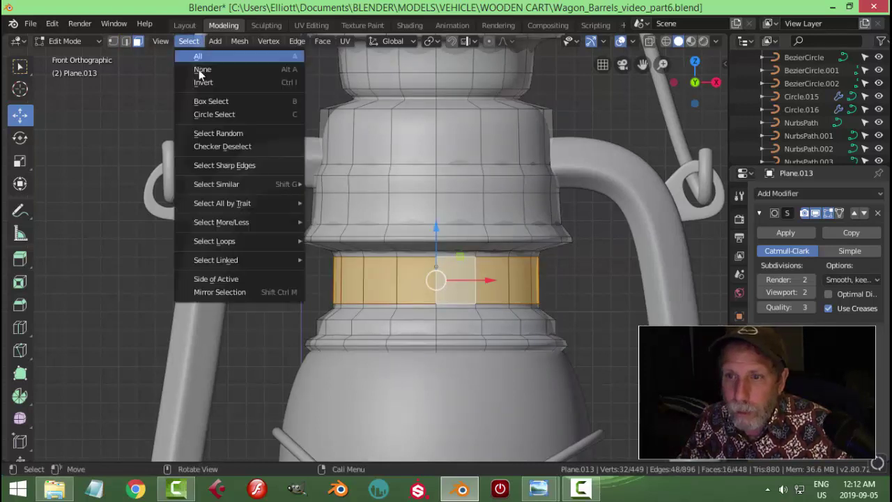
pyautogui.click(221, 148)
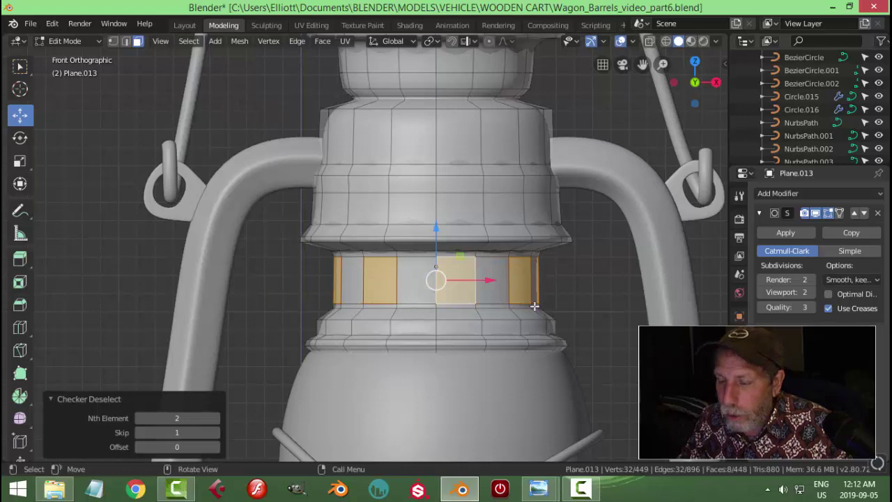
# Inset the alternating faces, squash them vertically, and delete them to open vent holes
pyautogui.press('i')
pyautogui.click(579, 303)
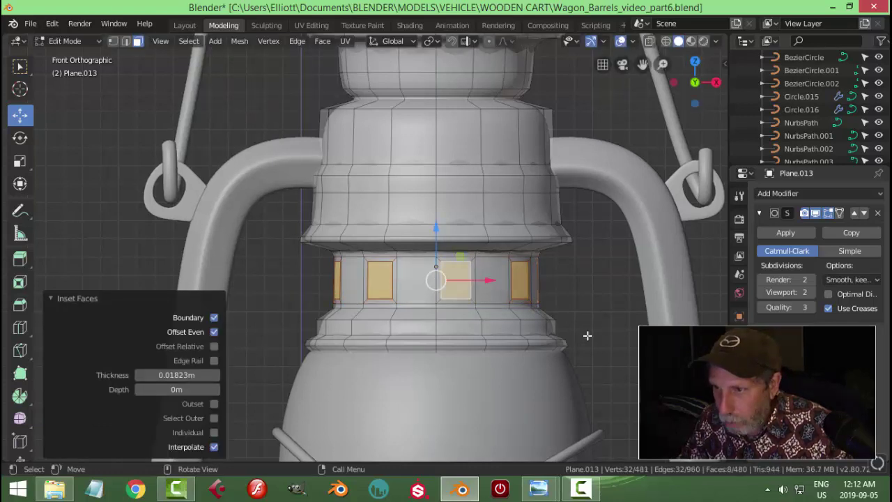
pyautogui.press('s')
pyautogui.press('z')
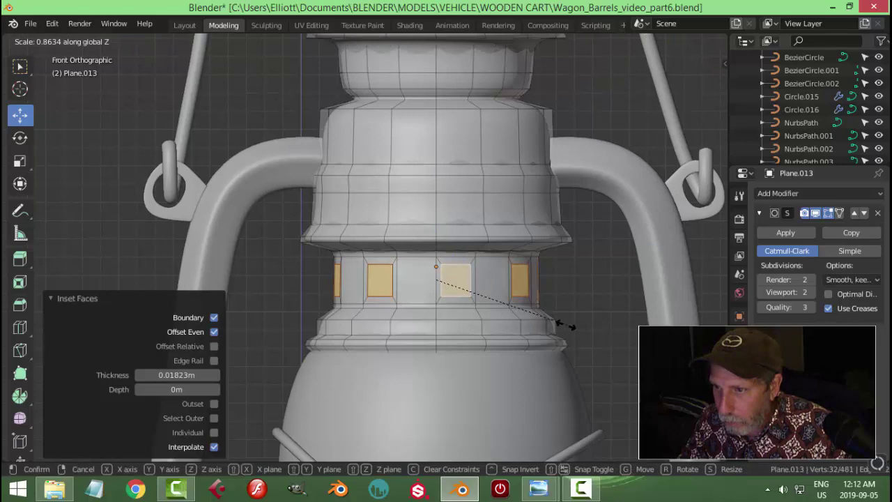
pyautogui.click(551, 317)
pyautogui.press('x')
pyautogui.click(568, 325)
# Return to Object Mode and inspect the smoothed vent holes around the collar
pyautogui.moveTo(568, 325); pyautogui.dragTo(478, 299, button='middle')
pyautogui.press('Tab')
pyautogui.scroll(-4, 425, 314)
pyautogui.scroll(2, 432, 282)
pyautogui.moveTo(432, 281); pyautogui.dragTo(507, 346, button='middle')
pyautogui.click(476, 198)
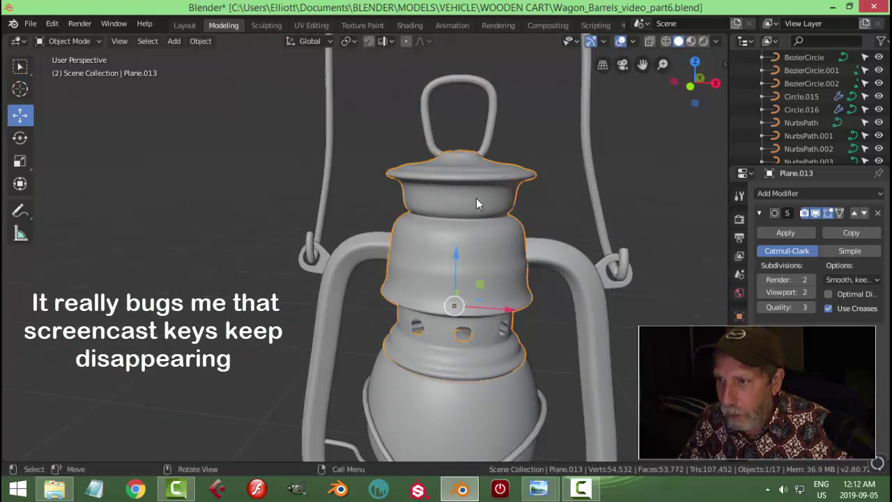
# In front view, edit the lantern's top section and lower the upper band's edge loop slightly
pyautogui.press('KP_1')
pyautogui.scroll(2, 562, 210)
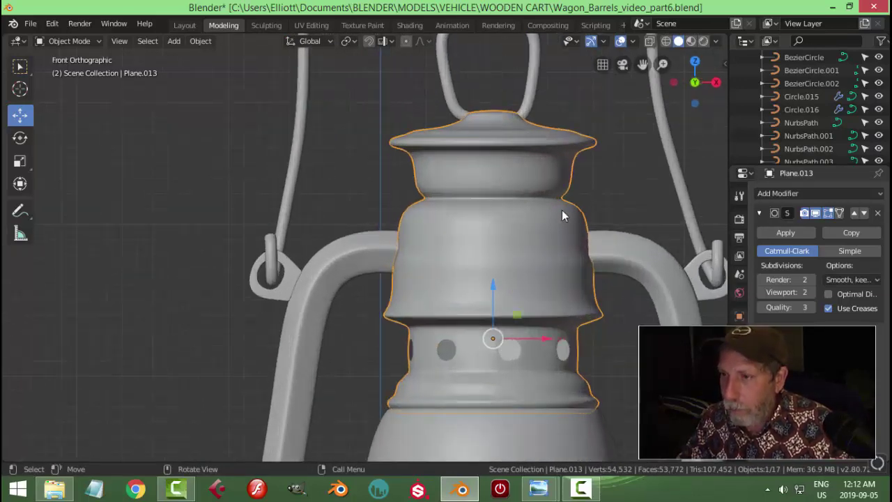
pyautogui.press('Tab')
pyautogui.scroll(3, 608, 210)
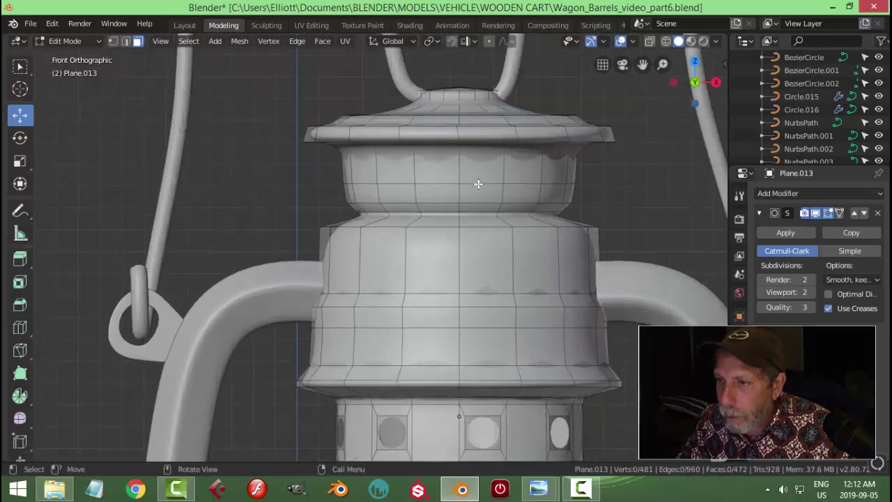
pyautogui.keyDown('alt'); pyautogui.click(506, 184); pyautogui.keyUp('alt')
pyautogui.press('2')
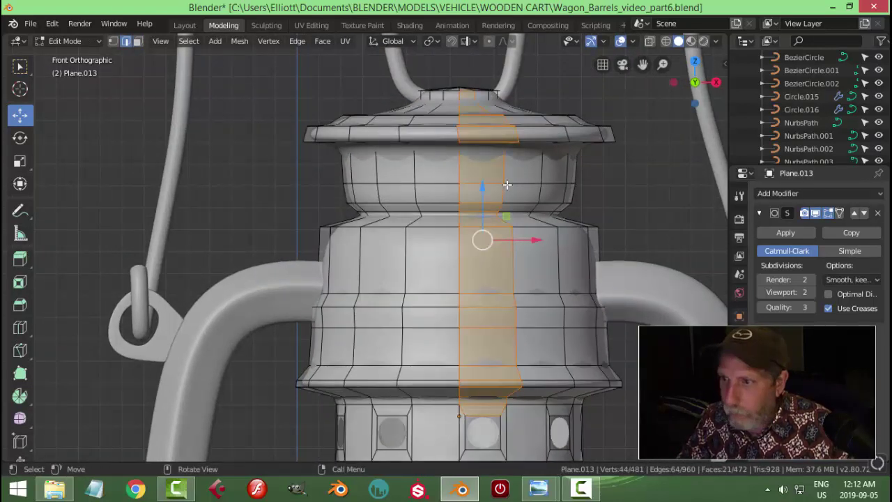
pyautogui.hotkey('alt', 'a')
pyautogui.keyDown('alt'); pyautogui.click(491, 182); pyautogui.keyUp('alt')
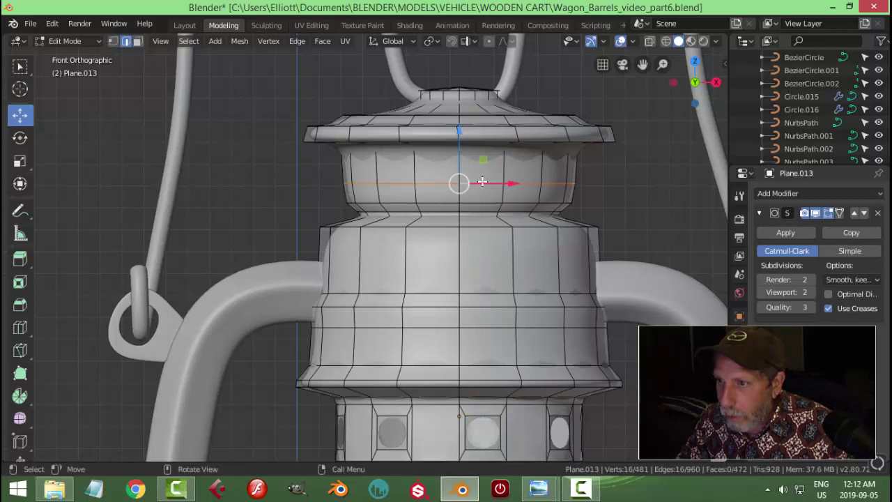
pyautogui.moveTo(460, 130); pyautogui.dragTo(460, 143)
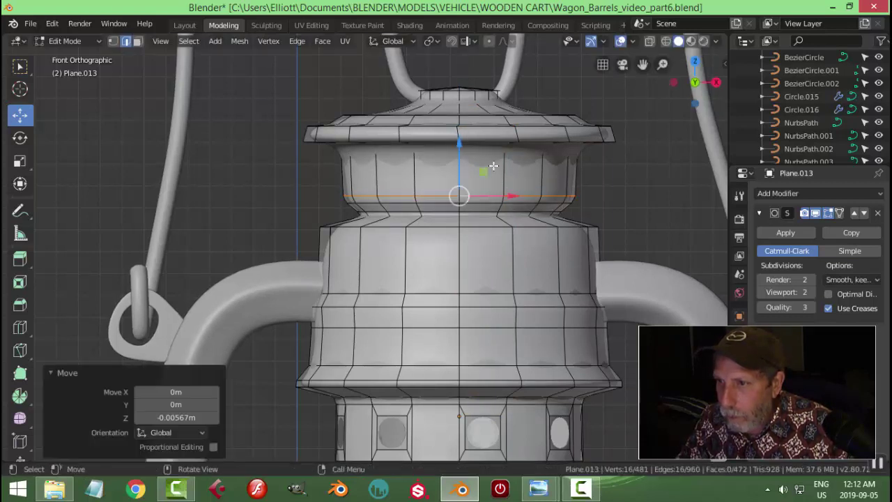
# Add two new edge loops near the top of the upper band
pyautogui.hotkey('ctrl', 'r')
pyautogui.click(499, 171)
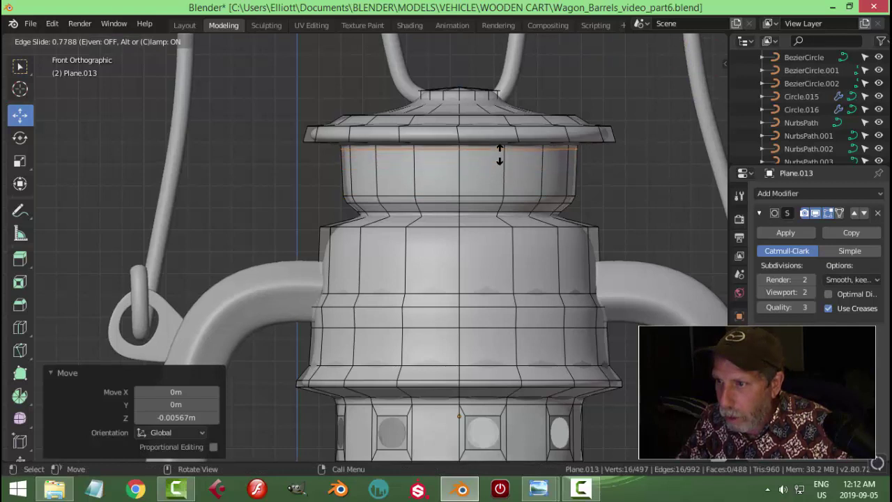
pyautogui.click(499, 154)
pyautogui.hotkey('ctrl', 'r')
pyautogui.click(499, 165)
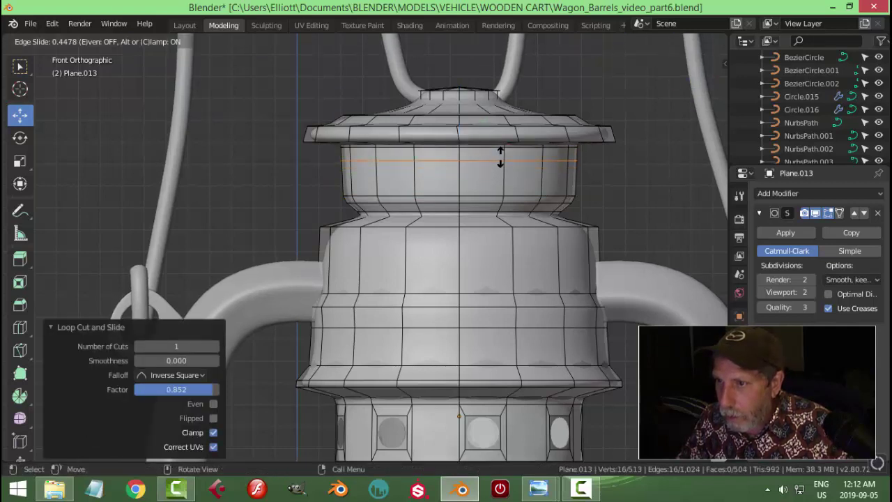
pyautogui.click(500, 154)
# Select the ring of upper-band faces all the way around the lantern
pyautogui.hotkey('alt', 'a')
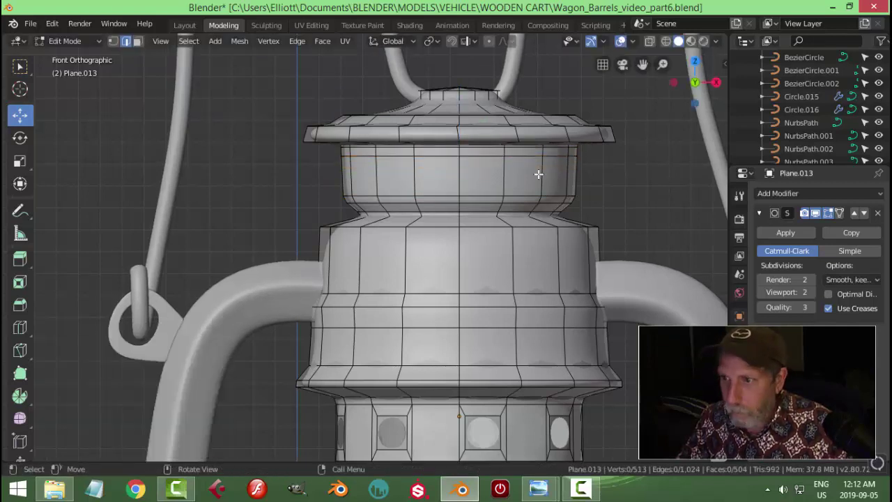
pyautogui.press('3')
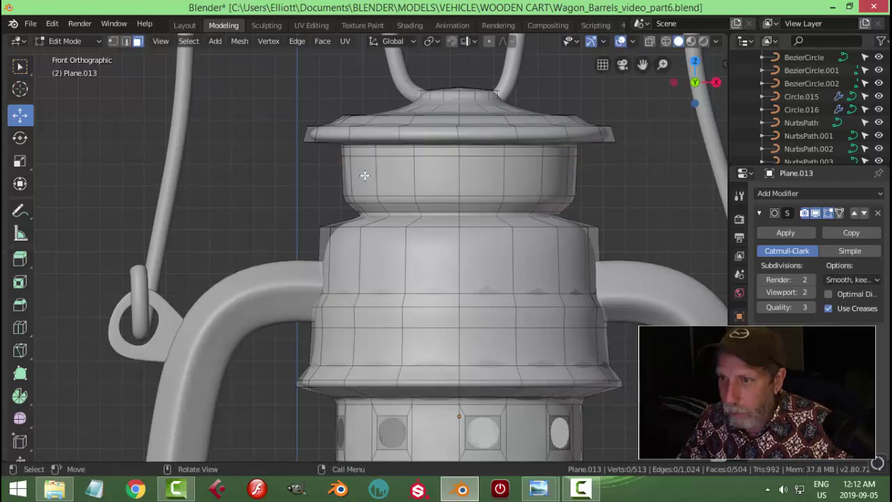
pyautogui.click(365, 176)
pyautogui.keyDown('shift'); pyautogui.click(394, 174); pyautogui.keyUp('shift')
pyautogui.keyDown('shift'); pyautogui.click(436, 173); pyautogui.keyUp('shift')
pyautogui.keyDown('shift'); pyautogui.click(530, 171); pyautogui.keyUp('shift')
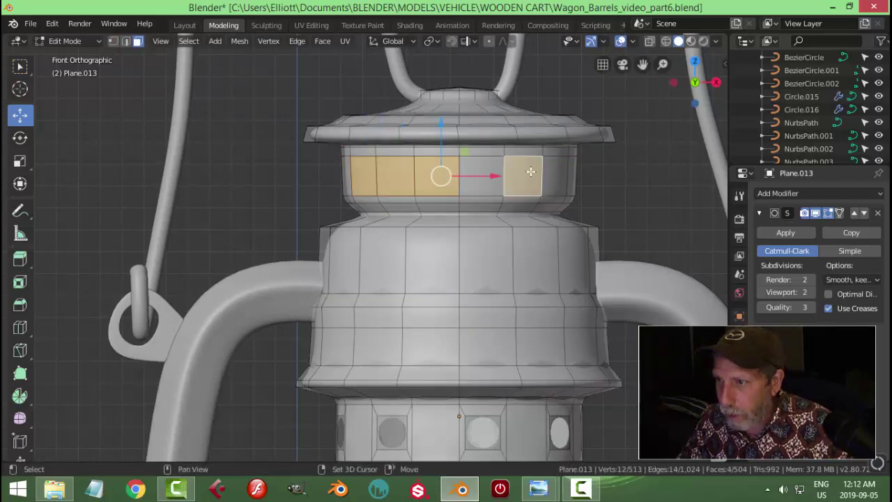
pyautogui.keyDown('shift'); pyautogui.click(562, 171); pyautogui.keyUp('shift')
pyautogui.keyDown('shift'); pyautogui.click(576, 174); pyautogui.keyUp('shift')
pyautogui.moveTo(614, 183); pyautogui.dragTo(416, 187, button='middle')
pyautogui.keyDown('shift'); pyautogui.click(391, 156); pyautogui.keyUp('shift')
pyautogui.keyDown('shift'); pyautogui.click(477, 149); pyautogui.keyUp('shift')
pyautogui.keyDown('shift'); pyautogui.click(522, 152); pyautogui.keyUp('shift')
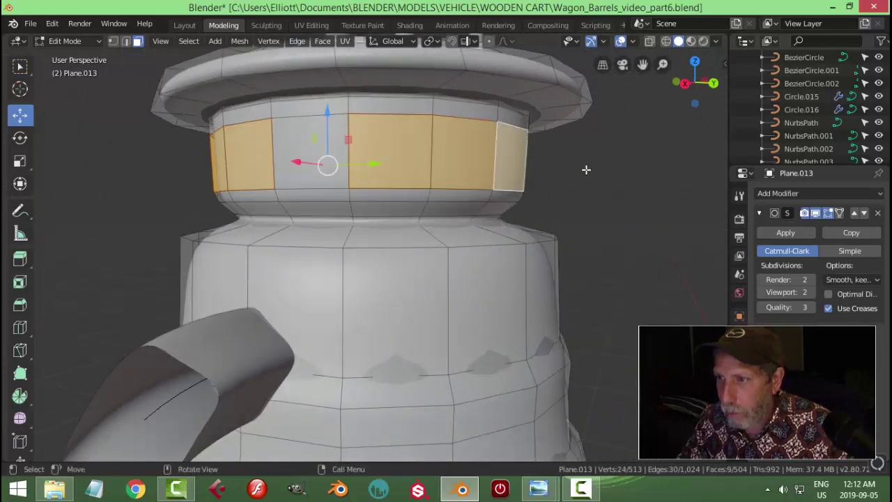
pyautogui.scroll(-5, 586, 191)
pyautogui.moveTo(586, 190); pyautogui.dragTo(310, 212, button='middle')
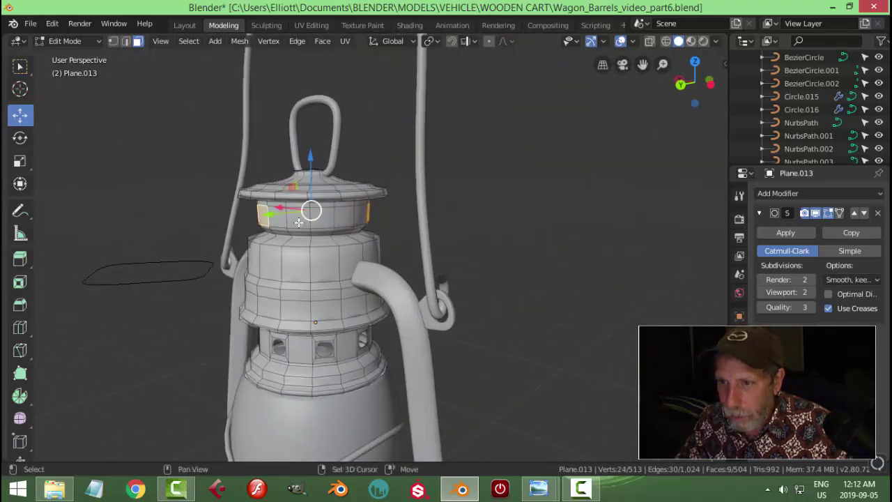
pyautogui.click(334, 222)
pyautogui.scroll(2, 310, 212)
pyautogui.keyDown('shift'); pyautogui.click(291, 210); pyautogui.keyUp('shift')
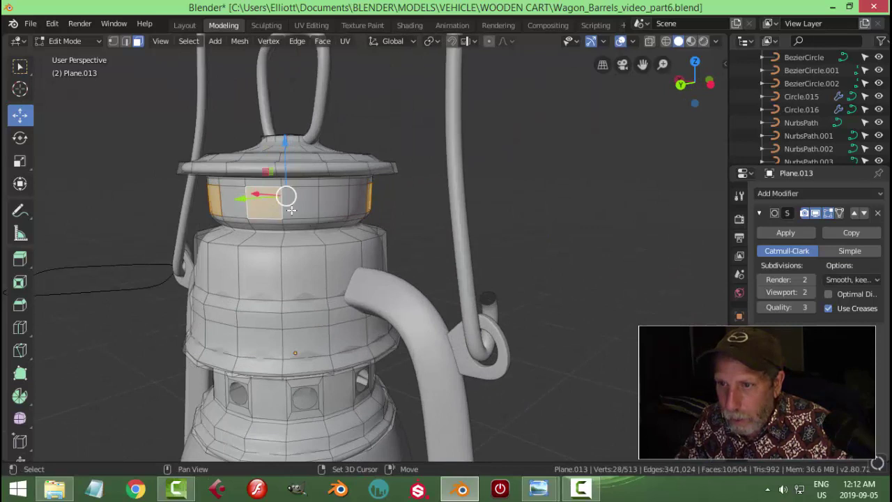
pyautogui.keyDown('ctrl'); pyautogui.click(332, 204); pyautogui.keyUp('ctrl')
# Inset the selected band faces and delete them to open wide slots
pyautogui.press('i')
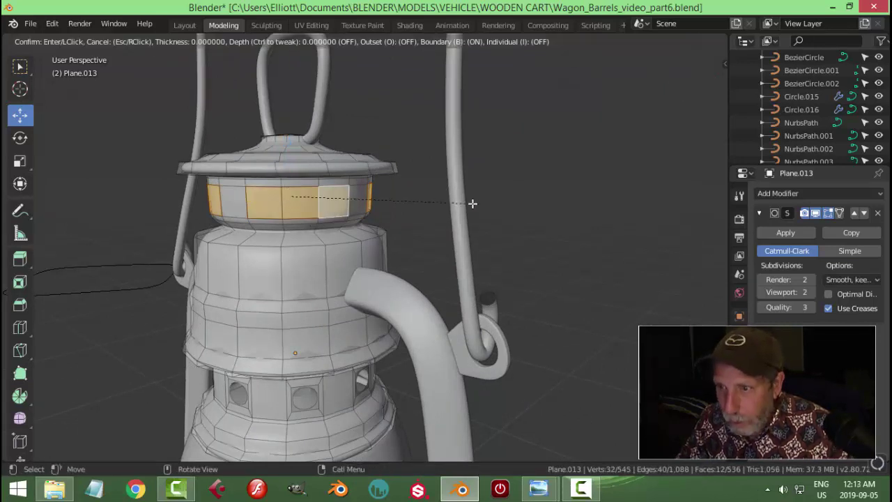
pyautogui.click(470, 203)
pyautogui.moveTo(454, 215); pyautogui.dragTo(411, 210, button='middle')
pyautogui.press('x')
pyautogui.click(412, 209)
# Return to Object Mode, inspect the new slots, and save Wagon_Barrels_video_part6.blend
pyautogui.scroll(3, 460, 233)
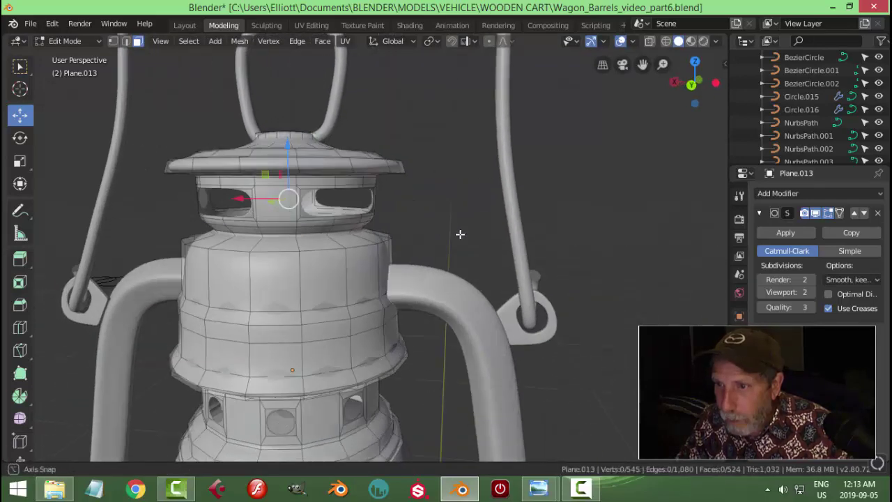
pyautogui.press('Tab')
pyautogui.moveTo(418, 204); pyautogui.dragTo(399, 230, button='middle')
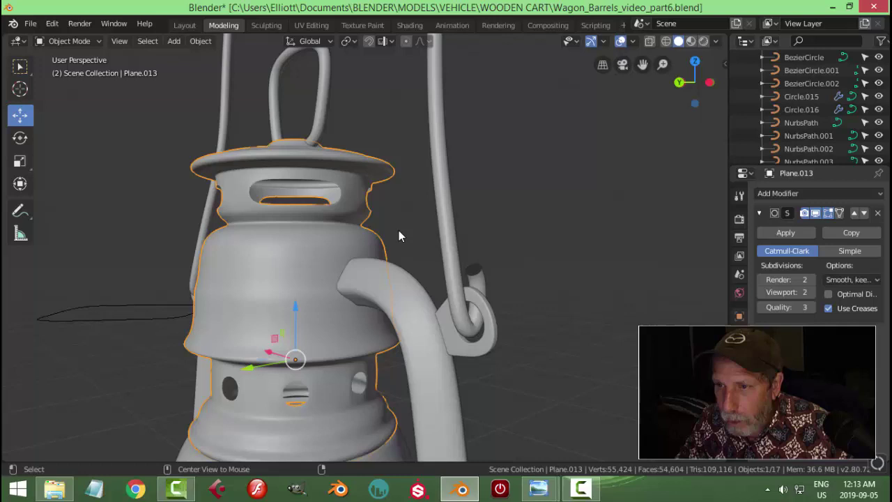
pyautogui.scroll(-4, 432, 226)
pyautogui.click(474, 224)
pyautogui.moveTo(475, 224); pyautogui.dragTo(450, 214, button='middle')
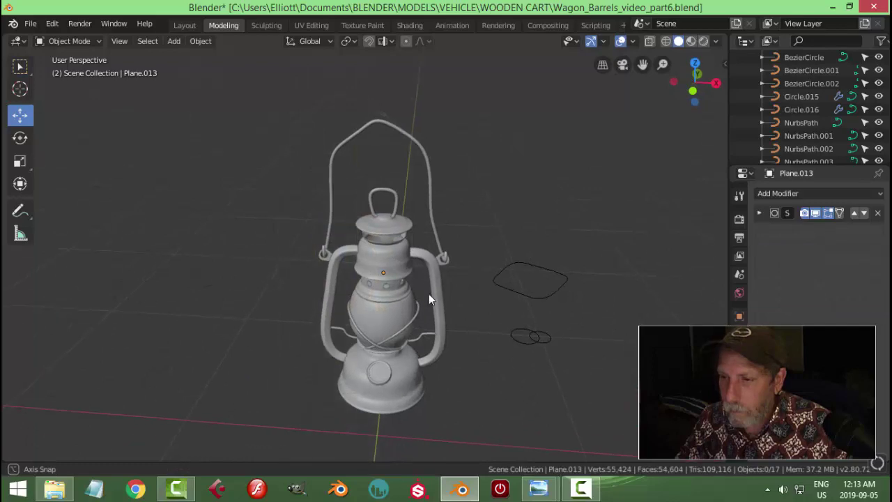
pyautogui.moveTo(429, 294)
pyautogui.mouseDown(button='middle')
pyautogui.moveTo(465, 279)
pyautogui.moveTo(439, 285)
pyautogui.mouseUp(button='middle')
pyautogui.hotkey('ctrl', 's')
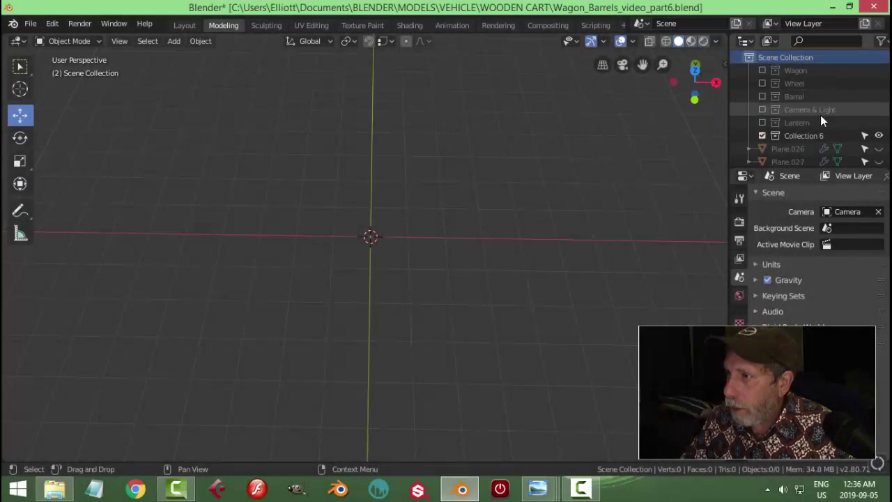
# Rename Collection 6 to 'Coffin' in the Outliner
pyautogui.doubleClick(802, 135)
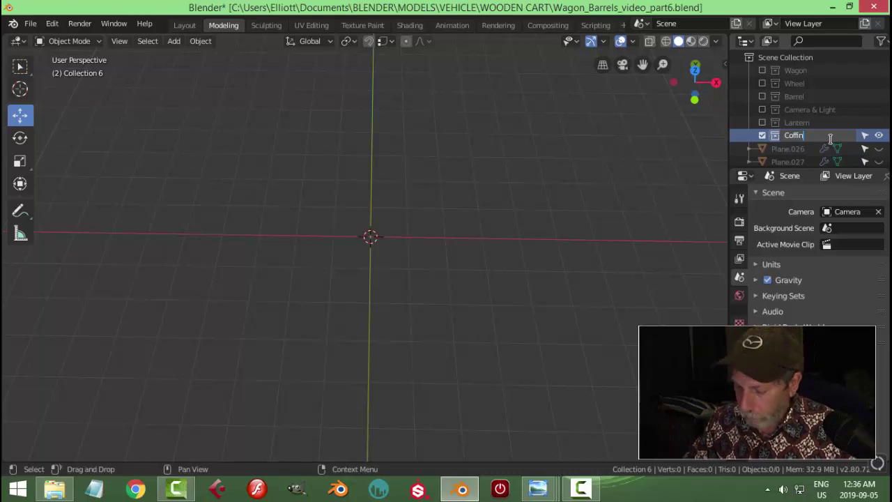
pyautogui.write('Coffin')
pyautogui.press('Return')
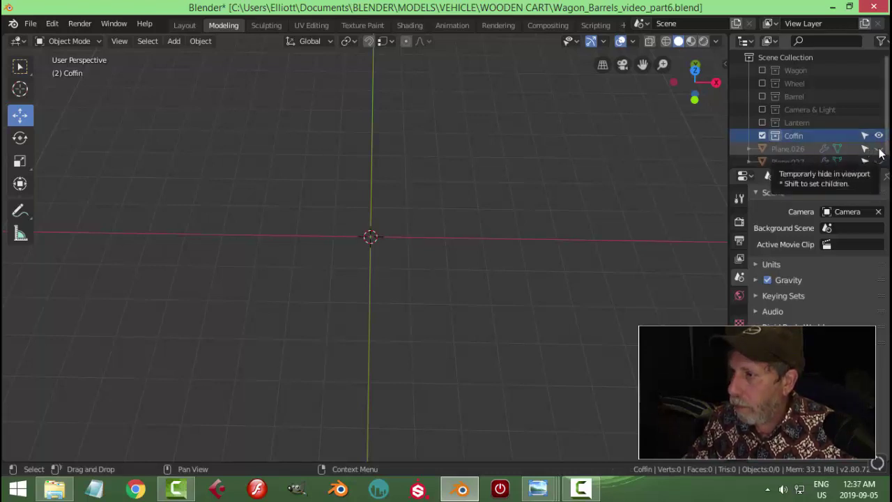
# Delete Plane.026 and Plane.027, then toggle the Coffin collection's exclude checkbox off and on
pyautogui.click(798, 150)
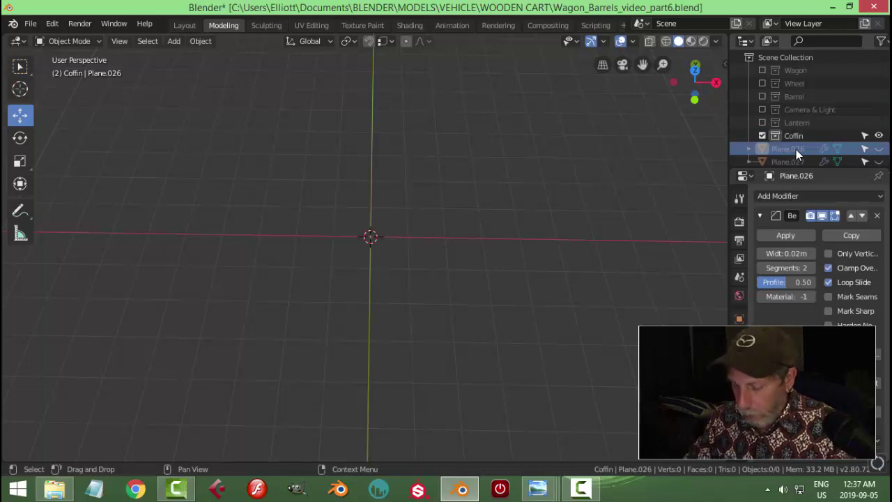
pyautogui.rightClick(796, 149)
pyautogui.click(796, 149)
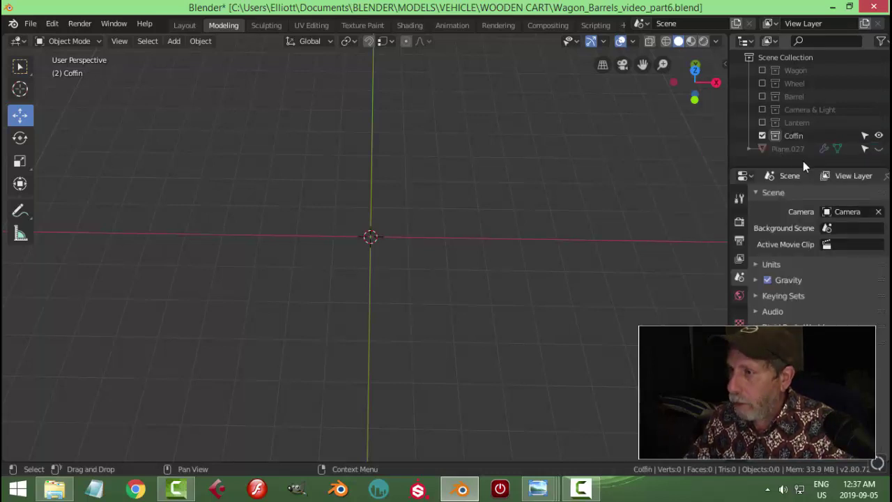
pyautogui.click(800, 149)
pyautogui.rightClick(800, 150)
pyautogui.click(773, 148)
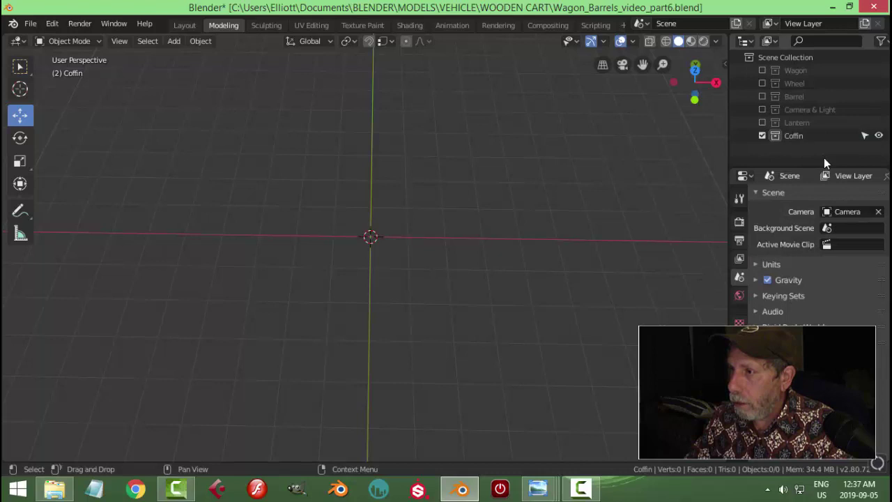
pyautogui.click(763, 137)
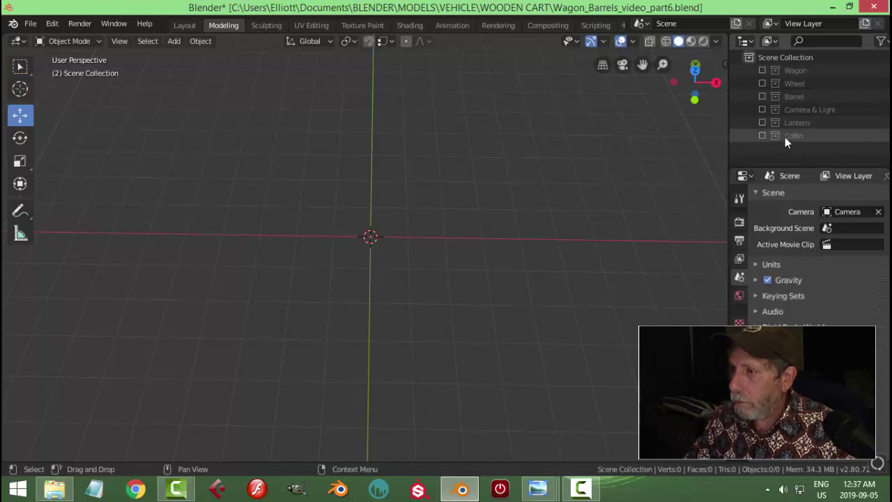
pyautogui.click(762, 136)
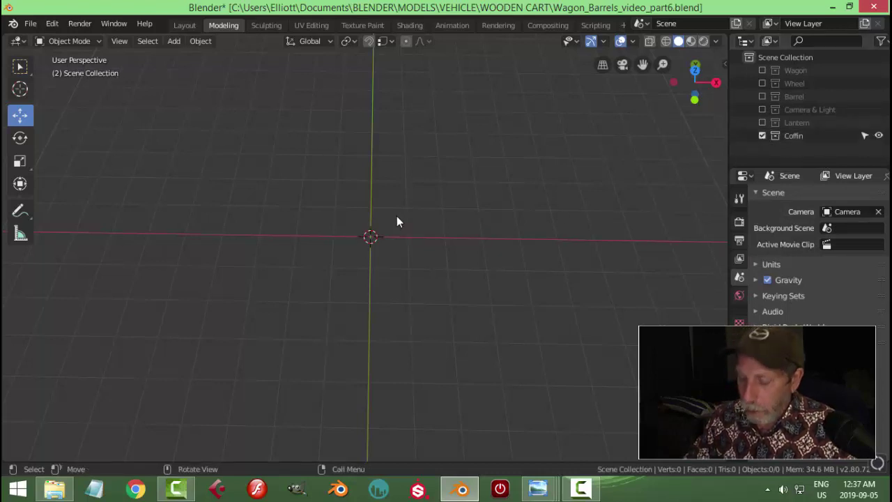
# Add a plane in top view and shrink its left edge to 0.694
pyautogui.press('KP_7')
pyautogui.hotkey('shift', 'a')
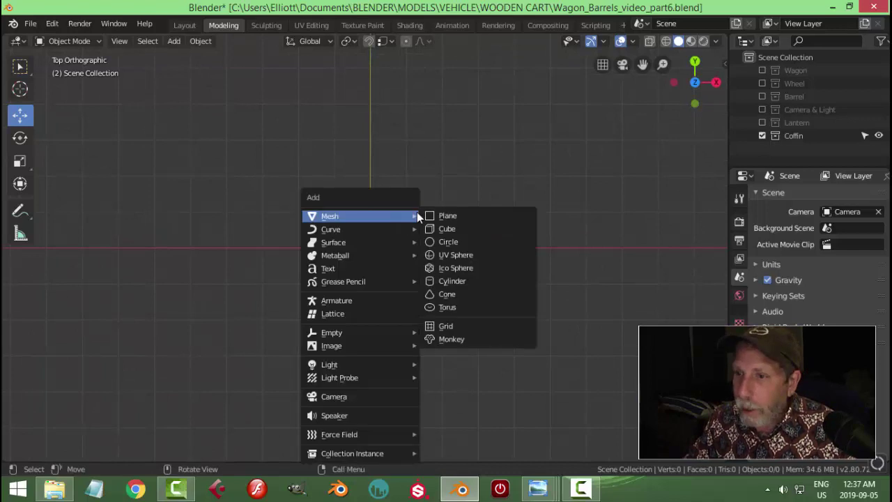
pyautogui.click(441, 214)
pyautogui.press('Tab')
pyautogui.scroll(3, 446, 263)
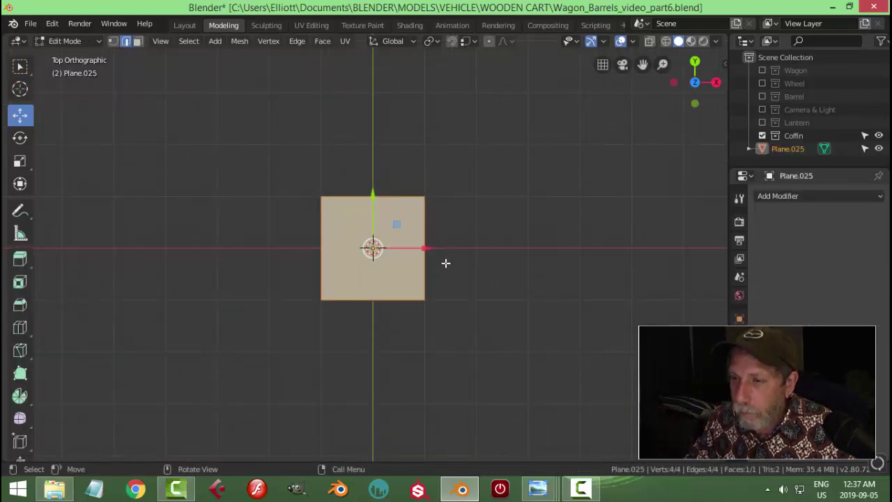
pyautogui.press('1')
pyautogui.click(321, 197)
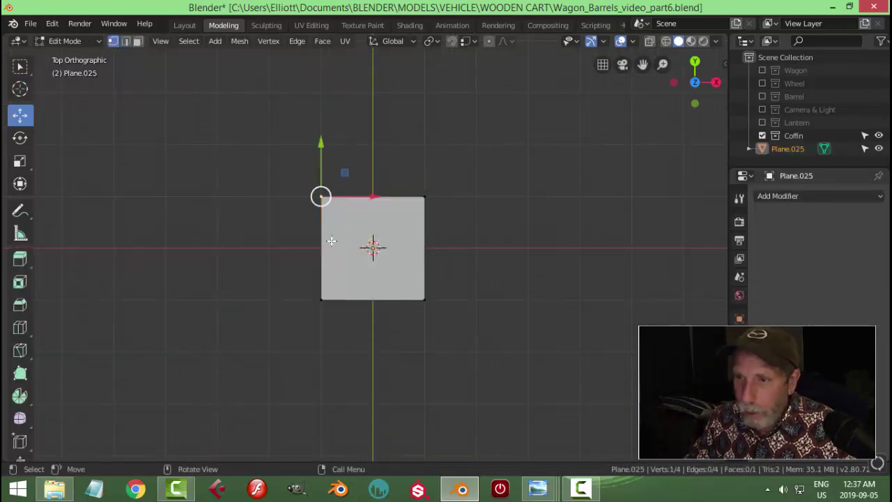
pyautogui.keyDown('shift'); pyautogui.click(321, 300); pyautogui.keyUp('shift')
pyautogui.press('s')
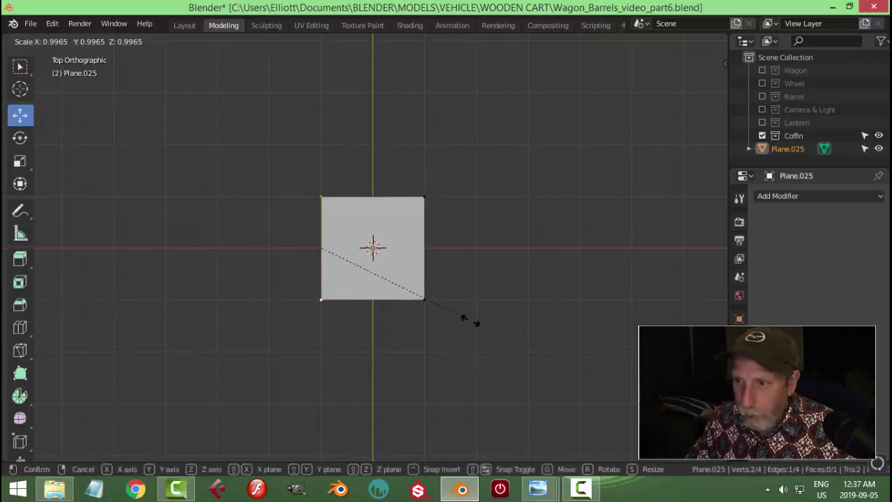
pyautogui.click(433, 280)
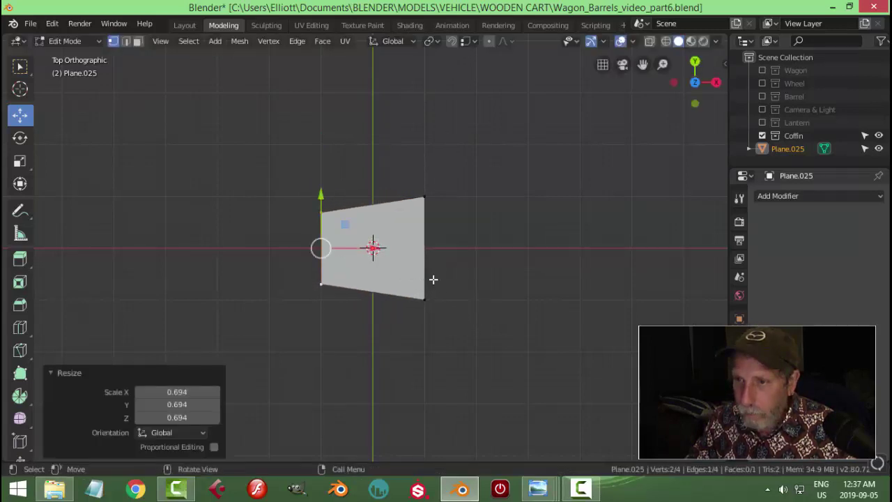
# Move the plane's right edge outward to lengthen the outline
pyautogui.click(424, 198)
pyautogui.keyDown('shift'); pyautogui.click(425, 299); pyautogui.keyUp('shift')
pyautogui.press('g')
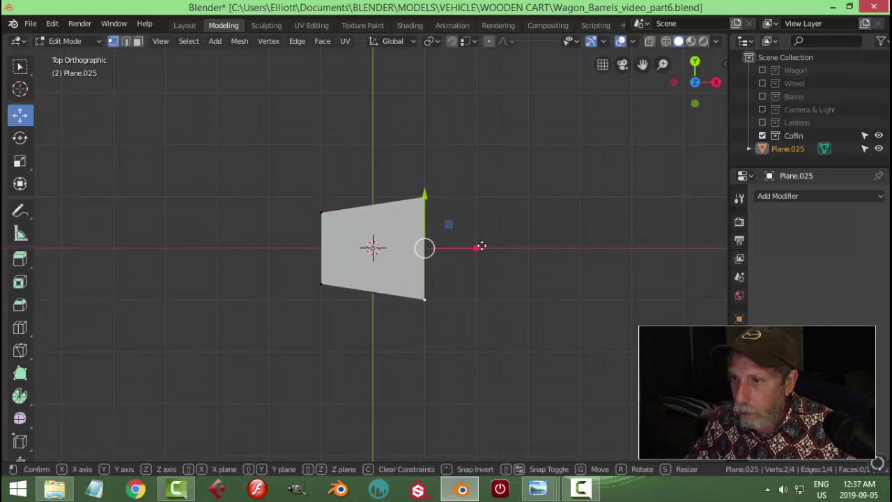
pyautogui.click(550, 246)
pyautogui.keyDown('shift'); pyautogui.moveTo(550, 247); pyautogui.dragTo(461, 245, button='middle'); pyautogui.keyUp('shift')
pyautogui.press('g')
pyautogui.click(467, 244)
# Extrude the right edge 1.74m and narrow the new end edge to 0.525
pyautogui.press('e')
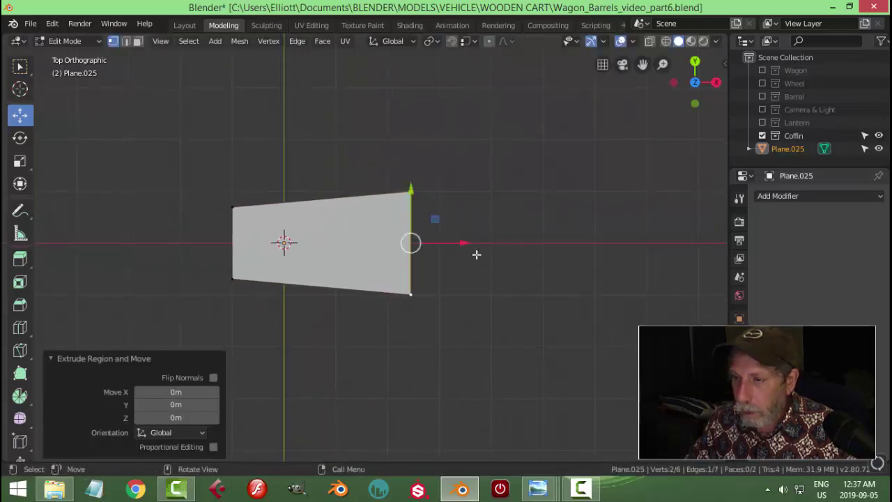
pyautogui.click(552, 243)
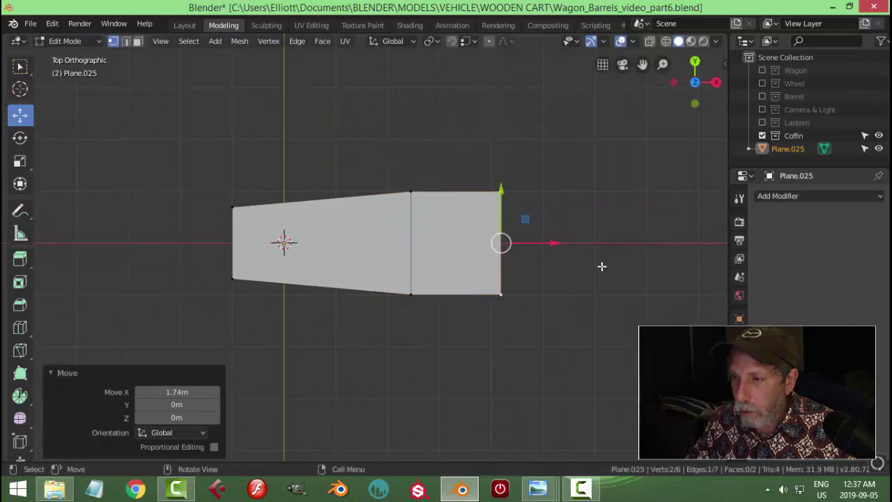
pyautogui.press('s')
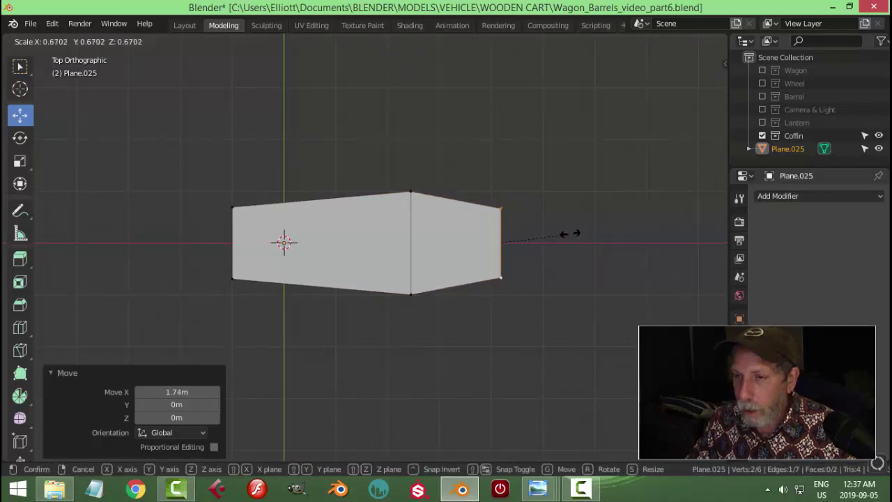
pyautogui.click(549, 225)
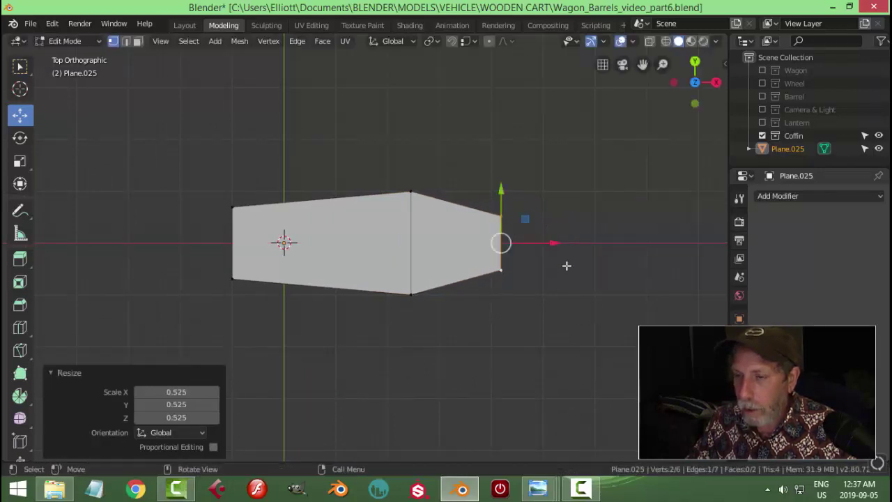
pyautogui.moveTo(565, 262); pyautogui.dragTo(445, 274, button='middle')
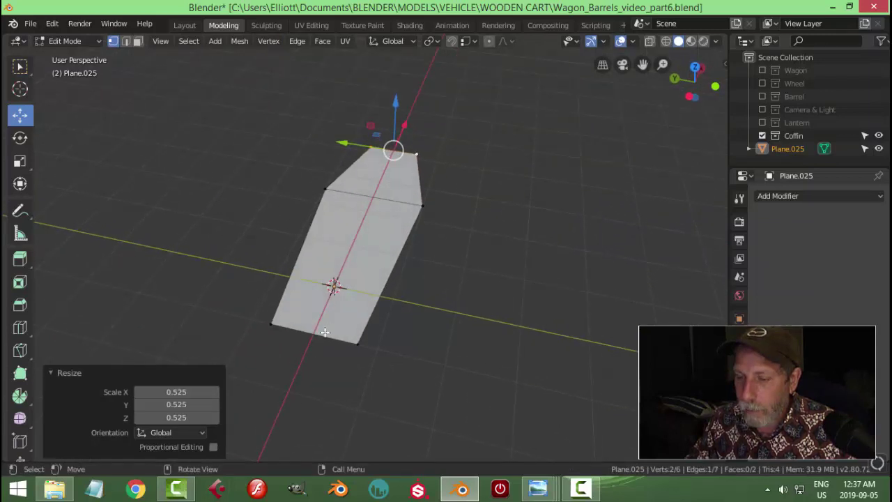
# Loop cut the coffin outline lengthwise down the middle
pyautogui.moveTo(355, 329); pyautogui.dragTo(332, 344, button='middle')
pyautogui.hotkey('ctrl', 'r')
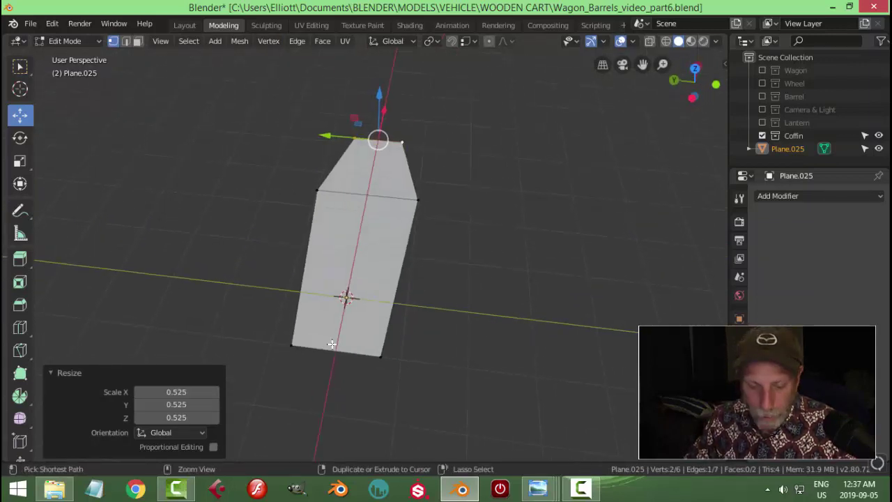
pyautogui.click(332, 343)
pyautogui.click(329, 342)
# Select the left-half vertices and delete them, leaving one long side edge
pyautogui.click(333, 155)
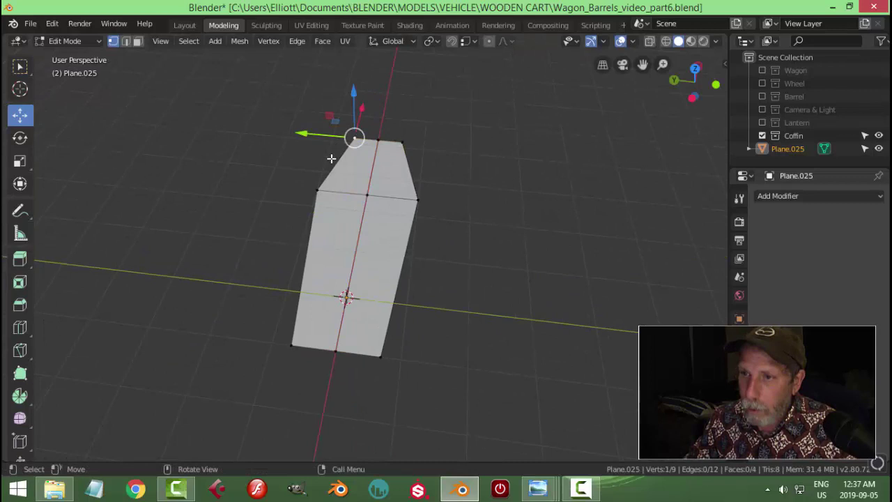
pyautogui.keyDown('shift'); pyautogui.click(318, 190); pyautogui.keyUp('shift')
pyautogui.keyDown('shift'); pyautogui.click(287, 330); pyautogui.keyUp('shift')
pyautogui.keyDown('shift'); pyautogui.click(336, 345); pyautogui.keyUp('shift')
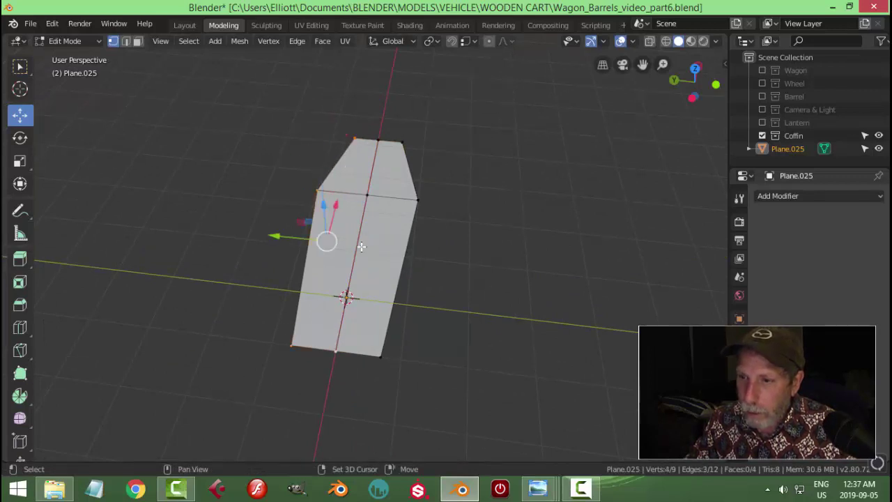
pyautogui.keyDown('shift'); pyautogui.click(368, 196); pyautogui.keyUp('shift')
pyautogui.keyDown('shift'); pyautogui.click(380, 140); pyautogui.keyUp('shift')
pyautogui.press('x')
pyautogui.click(403, 134)
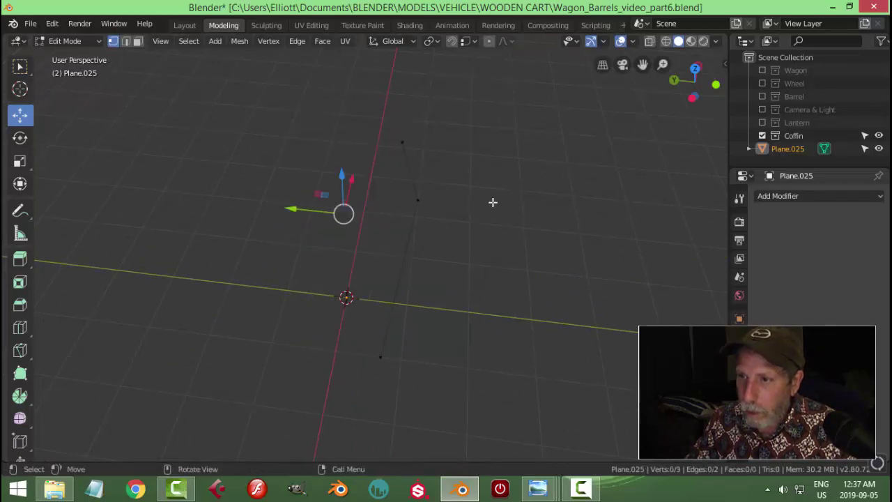
# Try extruding the remaining edge, undo it, and switch to front orthographic view
pyautogui.moveTo(492, 202); pyautogui.dragTo(451, 274, button='middle')
pyautogui.press('e')
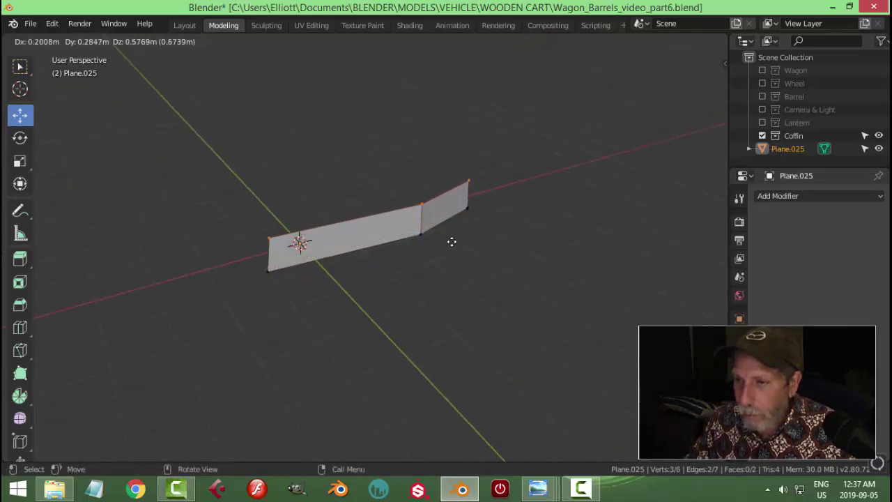
pyautogui.click(454, 237)
pyautogui.moveTo(465, 286); pyautogui.dragTo(556, 263, button='middle')
pyautogui.hotkey('ctrl', 'z')
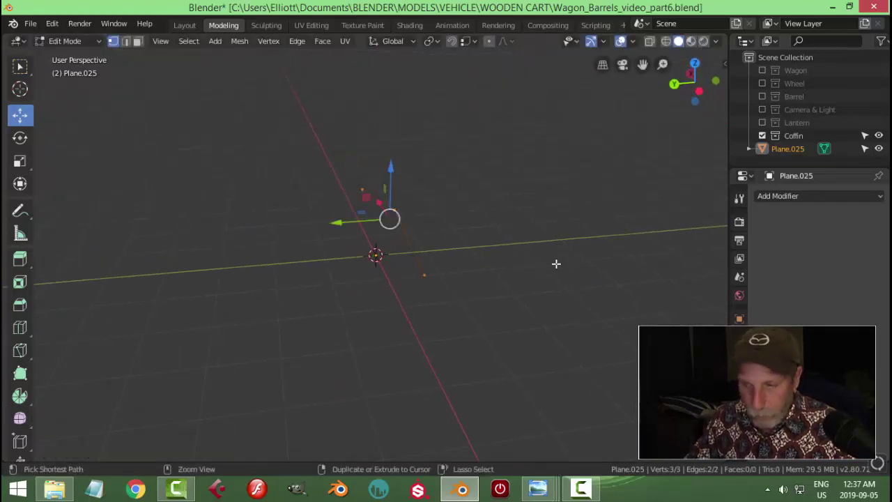
pyautogui.press('KP_5')
pyautogui.press('KP_1')
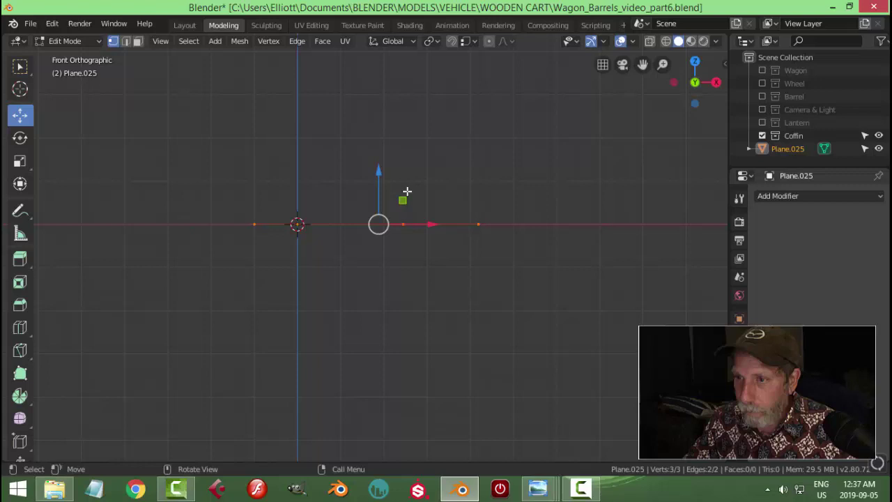
# Extrude the side edge and raise it 0.863m straight up into an upright wall
pyautogui.press('g')
pyautogui.press('z')
pyautogui.click(392, 143)
pyautogui.hotkey('ctrl', 'z')
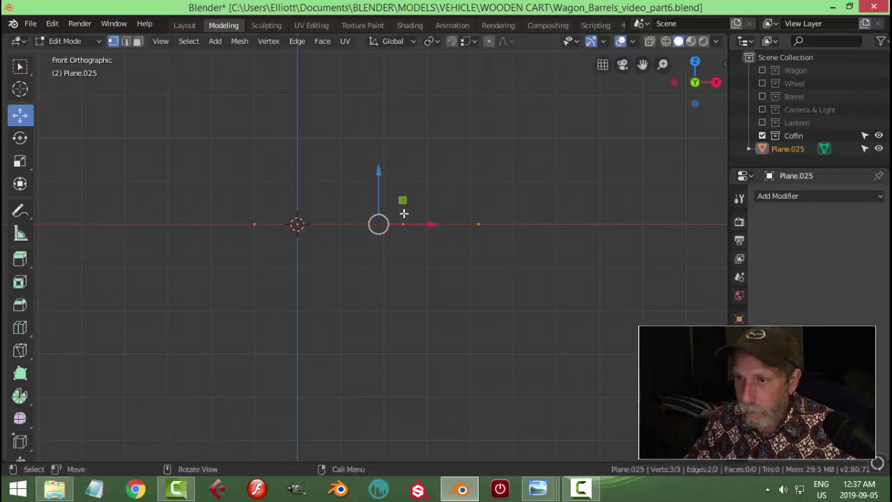
pyautogui.press('e')
pyautogui.rightClick(405, 215)
pyautogui.press('g')
pyautogui.press('z')
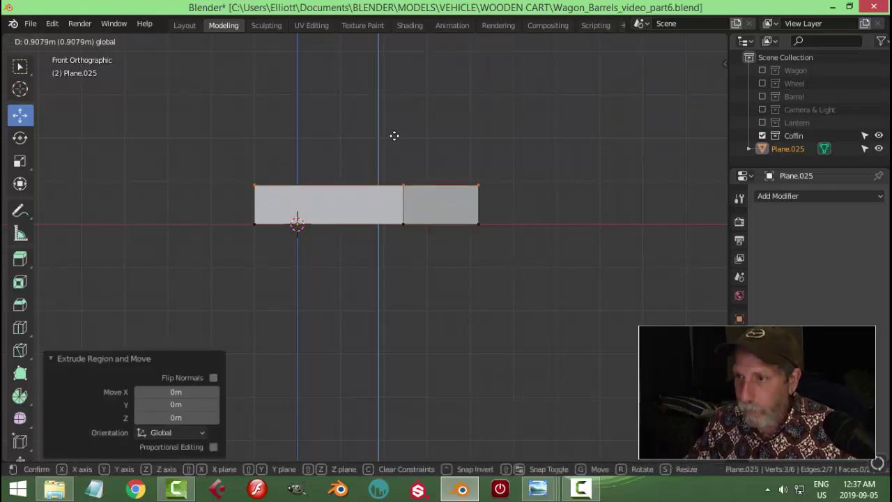
pyautogui.click(394, 136)
# Thicken the bent wall strip along its normals with Alt+S
pyautogui.moveTo(394, 137); pyautogui.dragTo(519, 257, button='middle')
pyautogui.press('a')
pyautogui.press('e')
pyautogui.rightClick(520, 257)
pyautogui.hotkey('alt', 's')
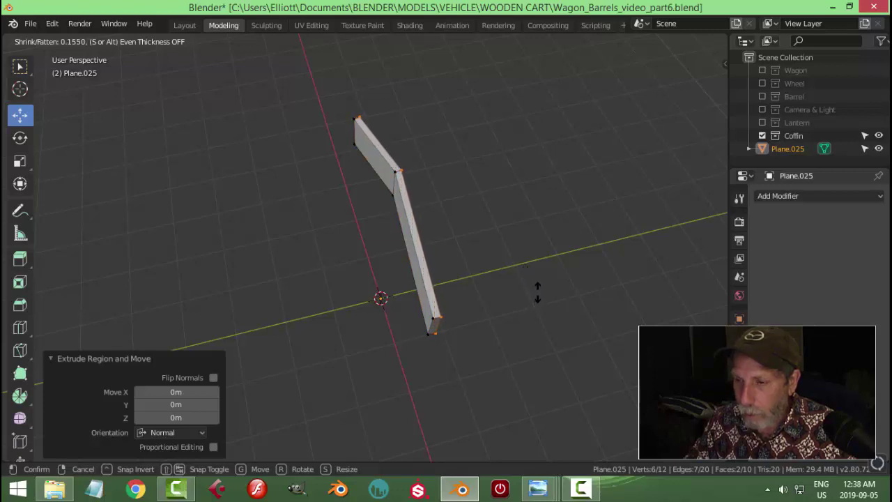
pyautogui.click(539, 286)
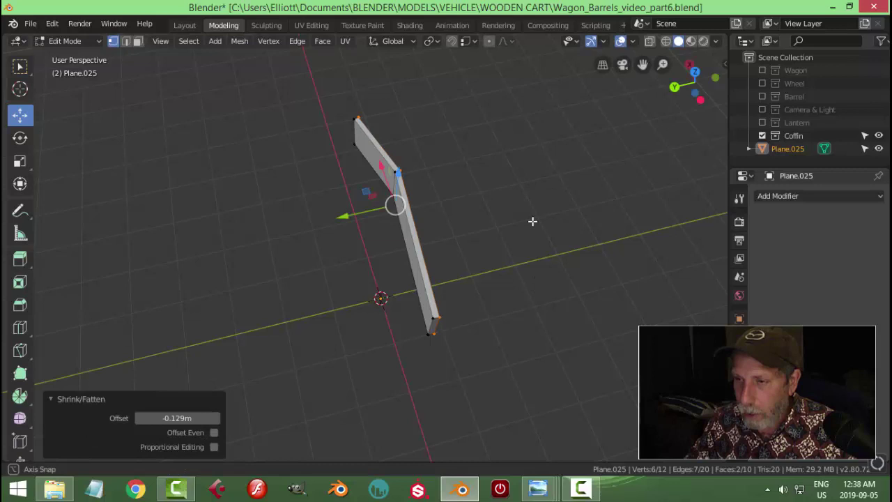
# Set a top orthographic view of the wall's end in wireframe display
pyautogui.moveTo(531, 221); pyautogui.dragTo(444, 257, button='middle')
pyautogui.hotkey('alt', 'a')
pyautogui.moveTo(578, 243); pyautogui.dragTo(495, 191, button='middle')
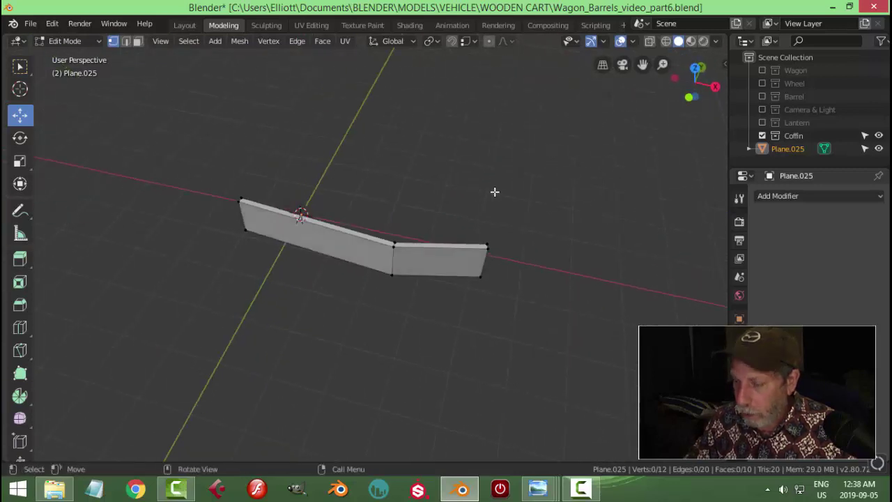
pyautogui.press('KP_5')
pyautogui.press('KP_7')
pyautogui.scroll(3, 520, 266)
pyautogui.keyDown('shift'); pyautogui.moveTo(520, 265); pyautogui.dragTo(493, 232, button='middle'); pyautogui.keyUp('shift')
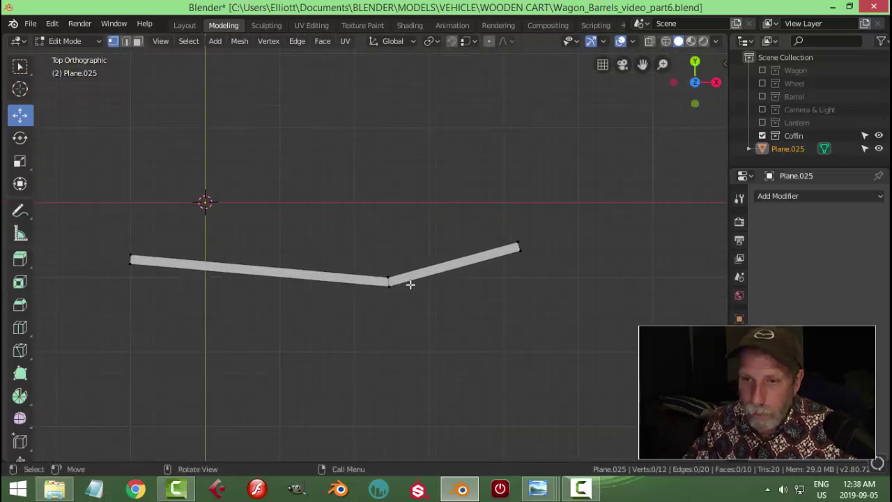
pyautogui.scroll(1, 409, 283)
pyautogui.keyDown('ctrl'); pyautogui.scroll(-4, 433, 297); pyautogui.keyUp('ctrl')
pyautogui.scroll(2, 435, 276)
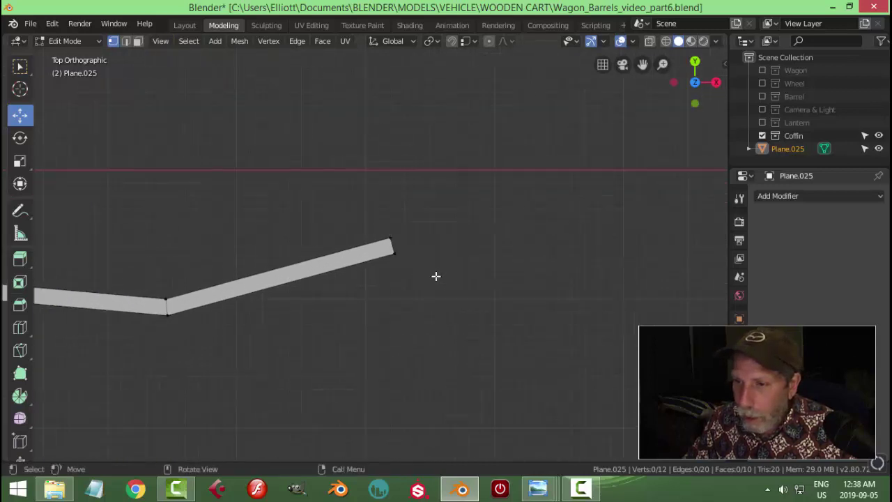
pyautogui.press('z')
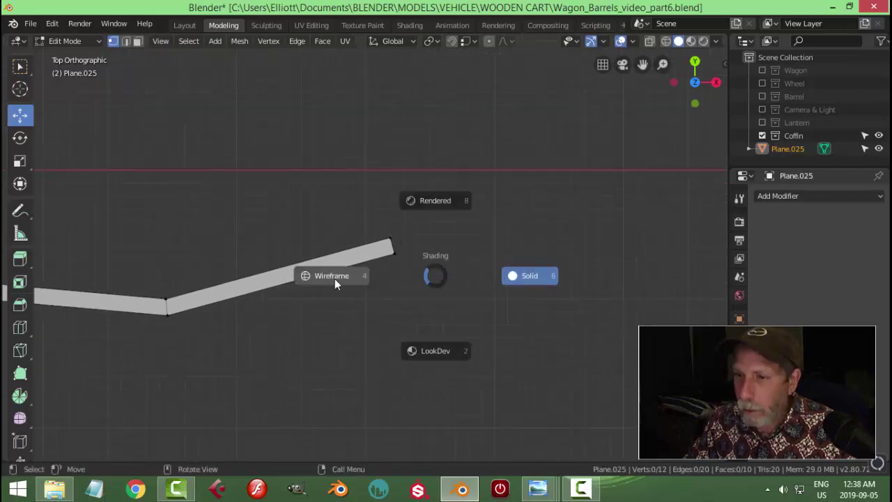
pyautogui.click(334, 279)
# Slide the wall's upper end vertex along X over the lower one
pyautogui.moveTo(389, 233); pyautogui.dragTo(481, 278)
pyautogui.scroll(3, 488, 277)
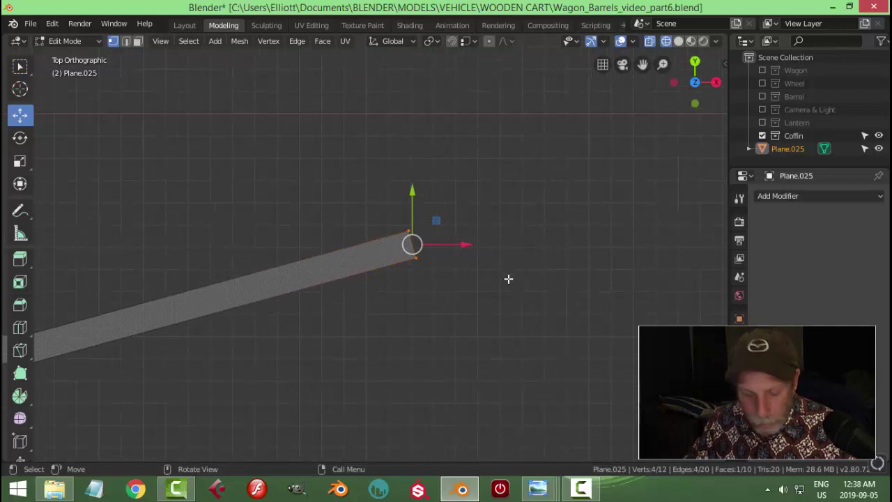
pyautogui.hotkey('alt', 'a')
pyautogui.press('b')
pyautogui.moveTo(383, 203); pyautogui.dragTo(447, 244)
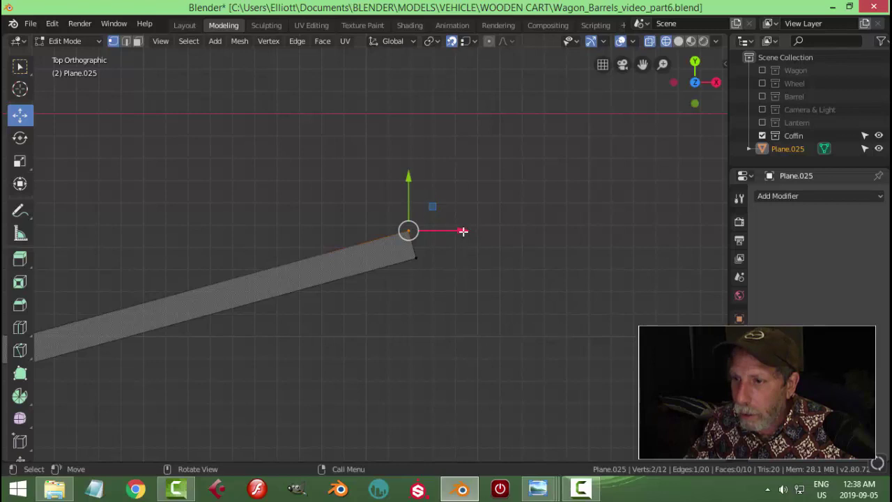
pyautogui.moveTo(463, 231); pyautogui.dragTo(428, 262)
pyautogui.hotkey('alt', 'a')
# Scale the strip's left-end vertices to zero on X to square that end
pyautogui.scroll(-3, 453, 240)
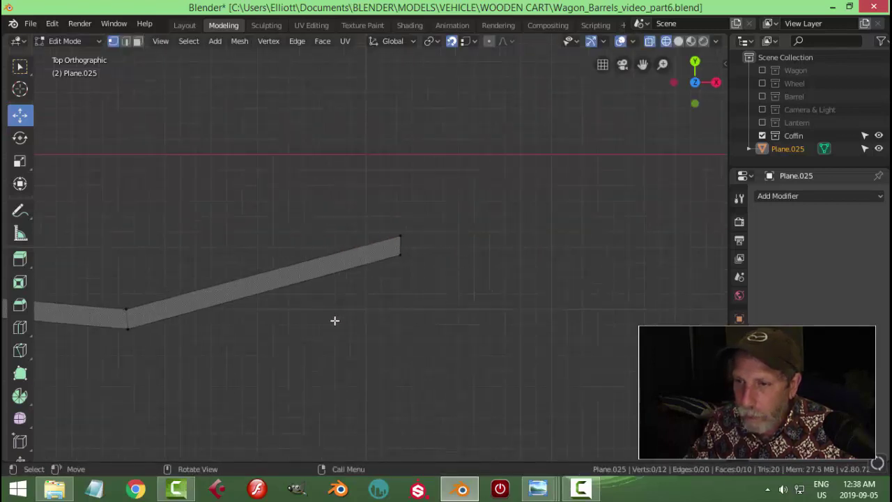
pyautogui.scroll(-1, 338, 320)
pyautogui.keyDown('shift'); pyautogui.moveTo(343, 319); pyautogui.dragTo(563, 305, button='middle'); pyautogui.keyUp('shift')
pyautogui.keyDown('shift'); pyautogui.moveTo(190, 307); pyautogui.dragTo(453, 314, button='middle'); pyautogui.keyUp('shift')
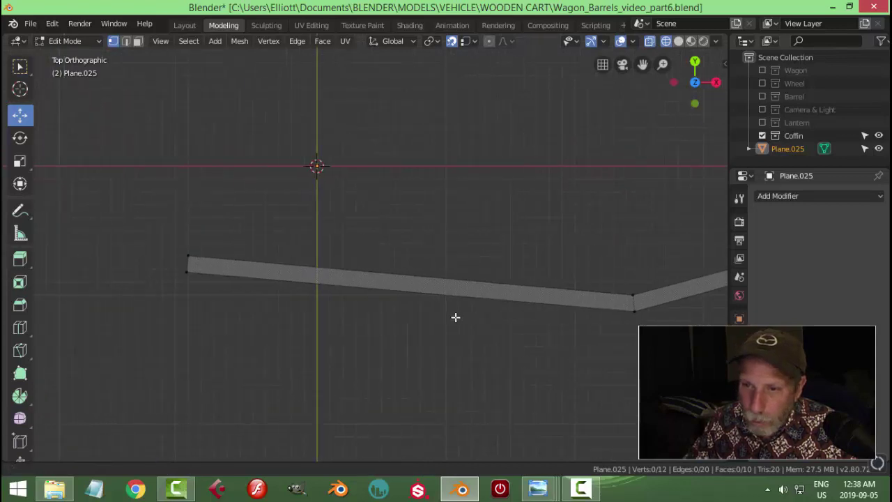
pyautogui.press('b')
pyautogui.moveTo(145, 221); pyautogui.dragTo(223, 315)
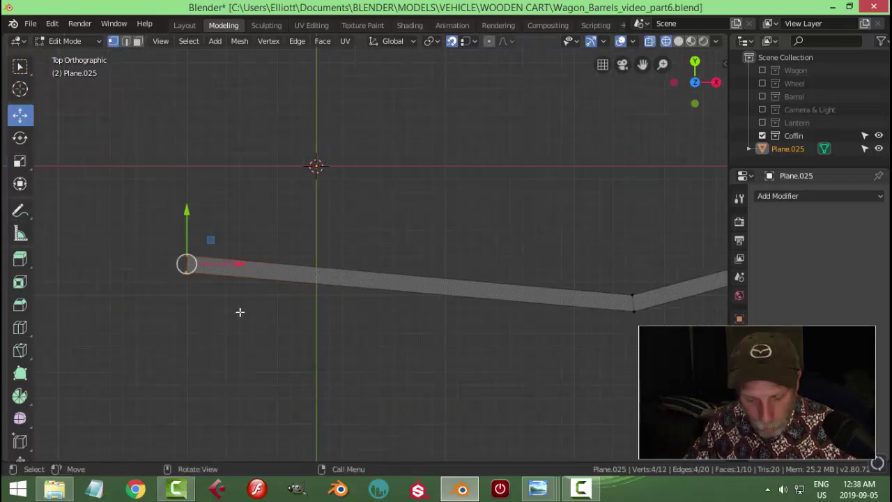
pyautogui.press('s')
pyautogui.press('x')
pyautogui.press('Return')
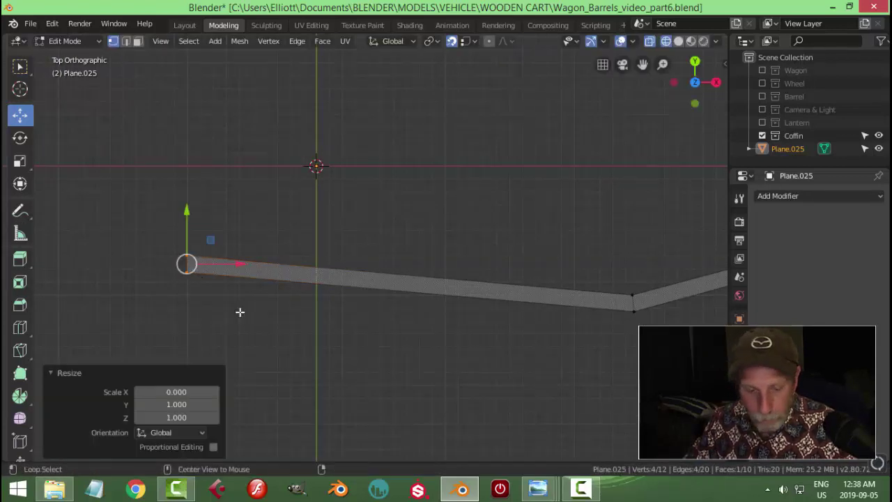
pyautogui.click(442, 315)
pyautogui.press('Home')
# Return to Object Mode with solid shading and snapping turned off
pyautogui.press('Tab')
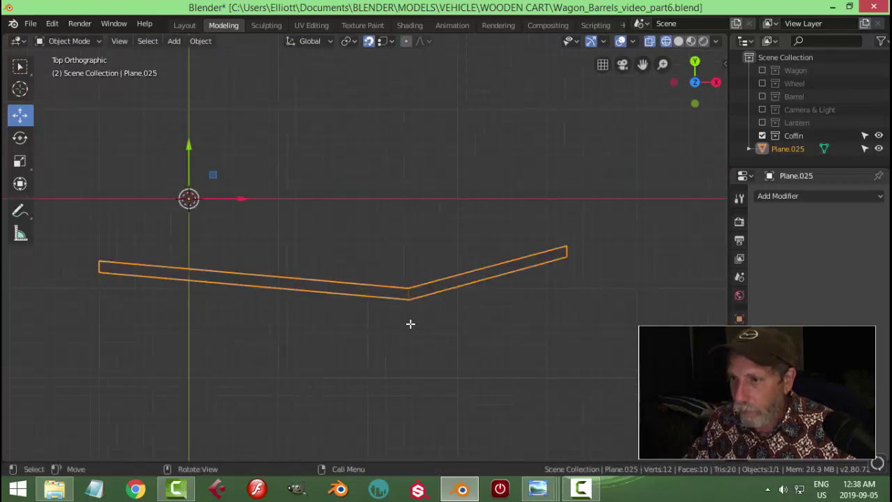
pyautogui.press('z')
pyautogui.click(337, 330)
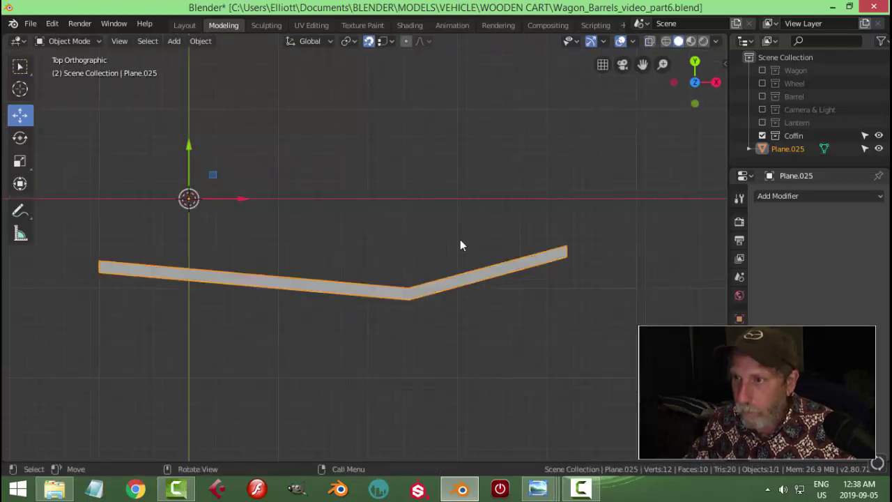
pyautogui.click(368, 41)
pyautogui.moveTo(385, 289); pyautogui.dragTo(484, 298, button='middle')
# Add a Mirror modifier to the side board, mirroring across Y instead of X
pyautogui.click(781, 196)
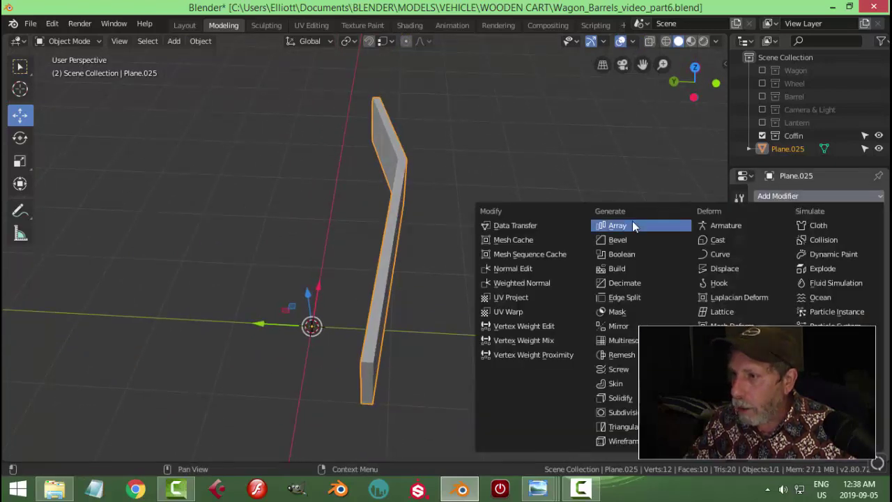
pyautogui.click(594, 325)
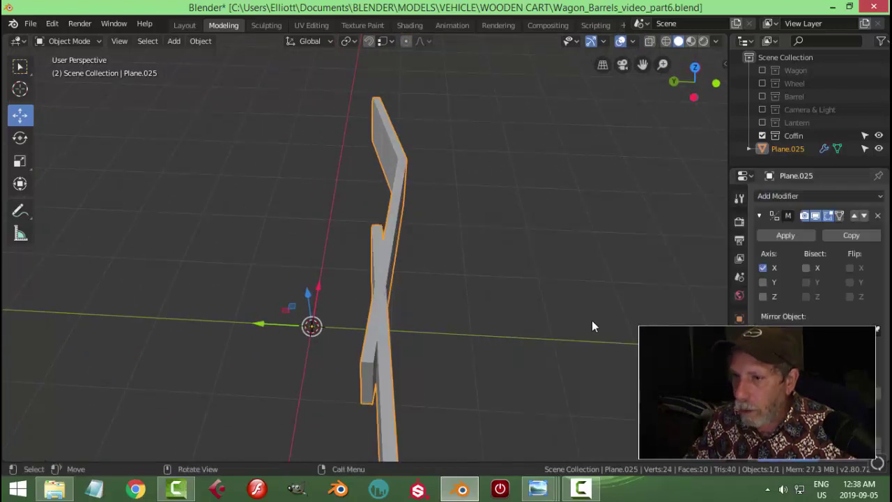
pyautogui.click(763, 282)
pyautogui.click(762, 268)
pyautogui.moveTo(551, 276); pyautogui.dragTo(467, 267, button='middle')
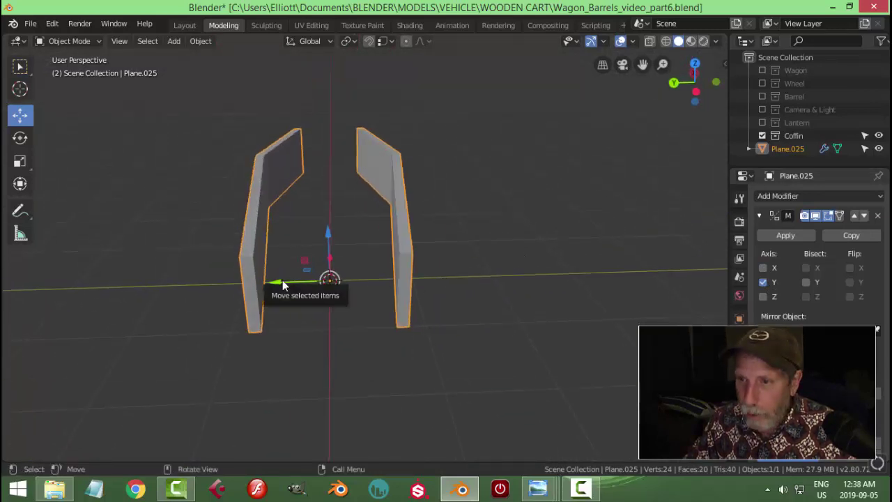
pyautogui.moveTo(282, 280); pyautogui.dragTo(279, 279)
pyautogui.moveTo(411, 275); pyautogui.dragTo(447, 267, button='middle')
# Move the board's geometry in Edit Mode to set the spacing between the two walls
pyautogui.press('Tab')
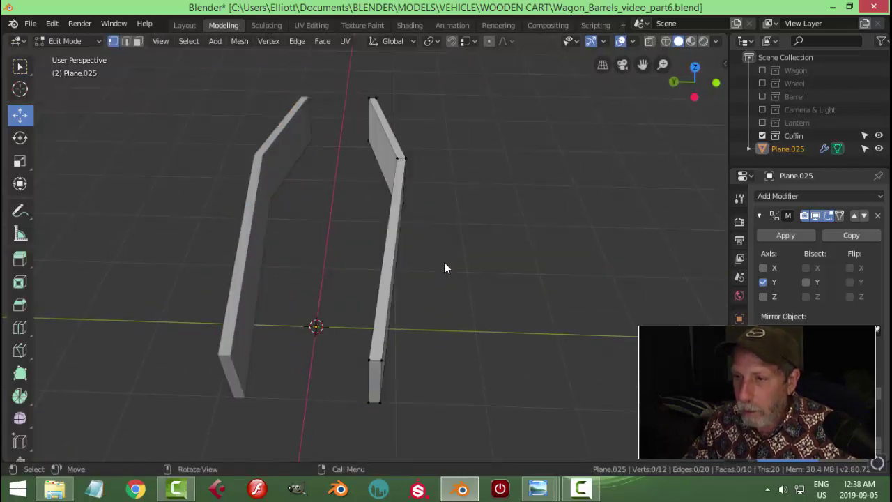
pyautogui.press('a')
pyautogui.press('g')
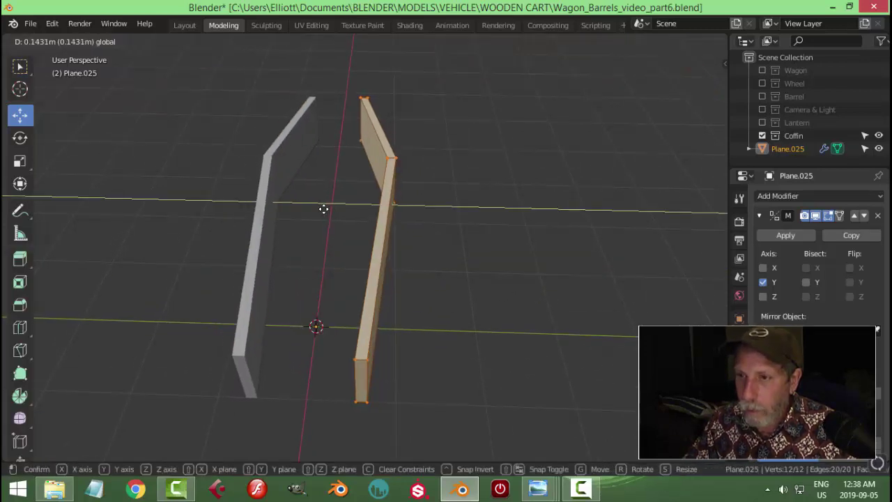
pyautogui.click(324, 209)
pyautogui.click(430, 227)
pyautogui.moveTo(430, 228); pyautogui.dragTo(582, 305, button='middle')
pyautogui.press('Tab')
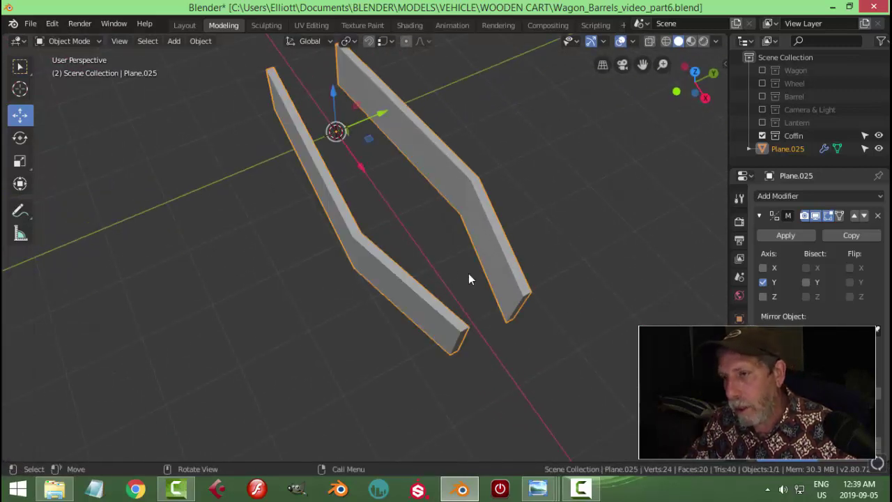
pyautogui.moveTo(470, 279); pyautogui.dragTo(421, 253, button='middle')
# Add a plane, rotate it 90° on Y, and raise it at the coffin's end
pyautogui.hotkey('shift', 'a')
pyautogui.moveTo(454, 223)
pyautogui.click(543, 222)
pyautogui.write('ry')
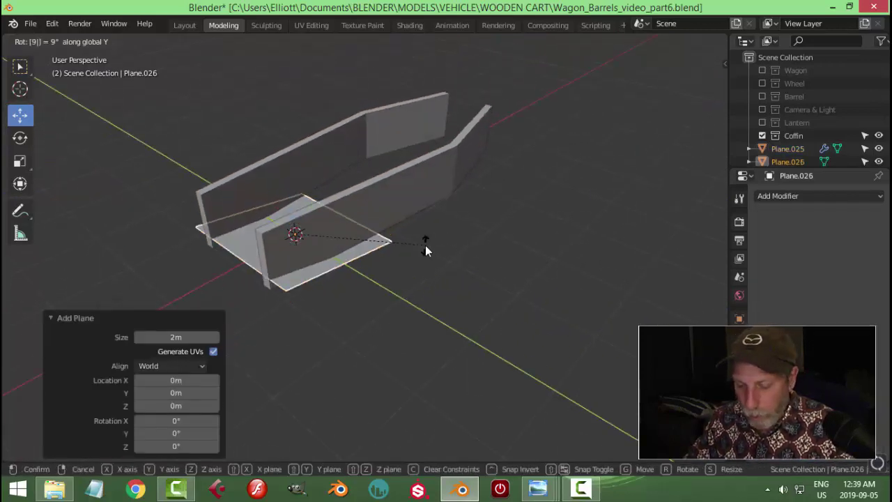
pyautogui.write('90')
pyautogui.press('Return')
pyautogui.moveTo(341, 219); pyautogui.dragTo(296, 233)
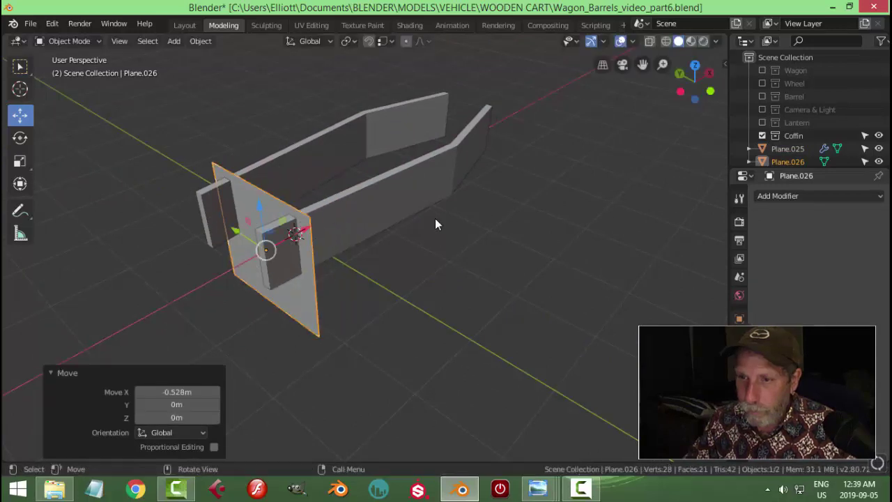
pyautogui.press('KP_1')
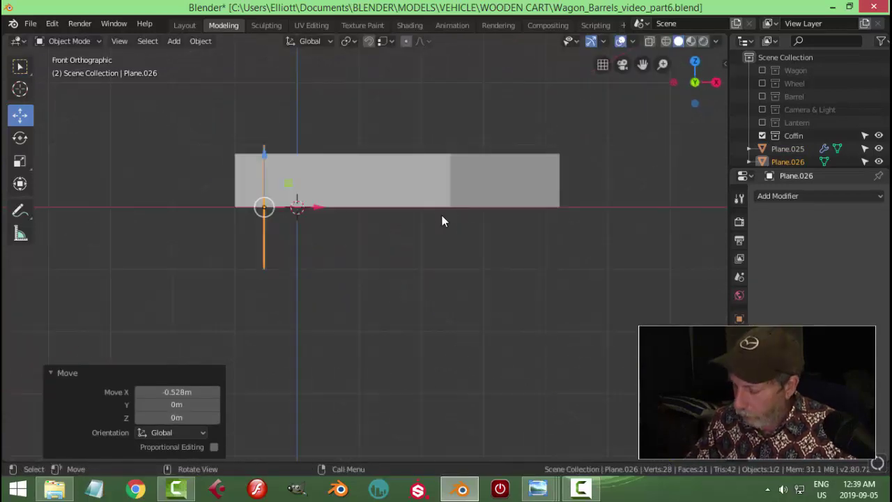
pyautogui.press('KP_3')
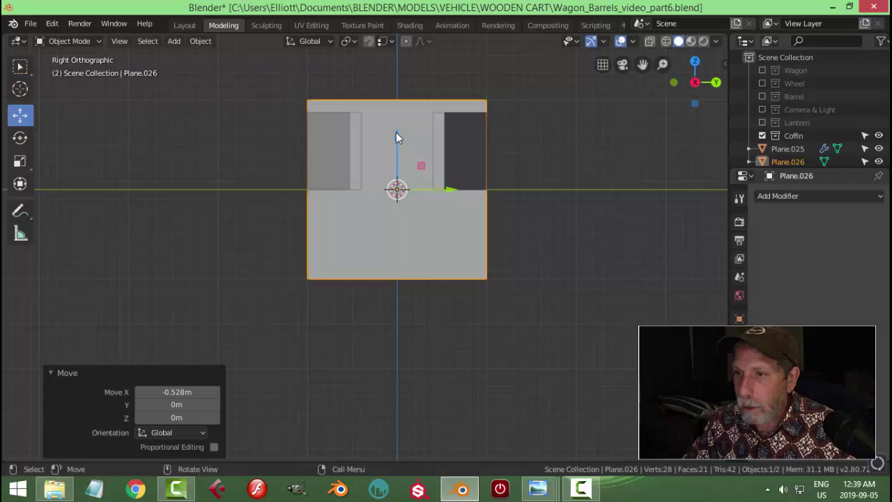
pyautogui.moveTo(396, 138); pyautogui.dragTo(396, 110)
# Shrink the plane in Edit Mode and slide it along X to the coffin's end
pyautogui.press('Tab')
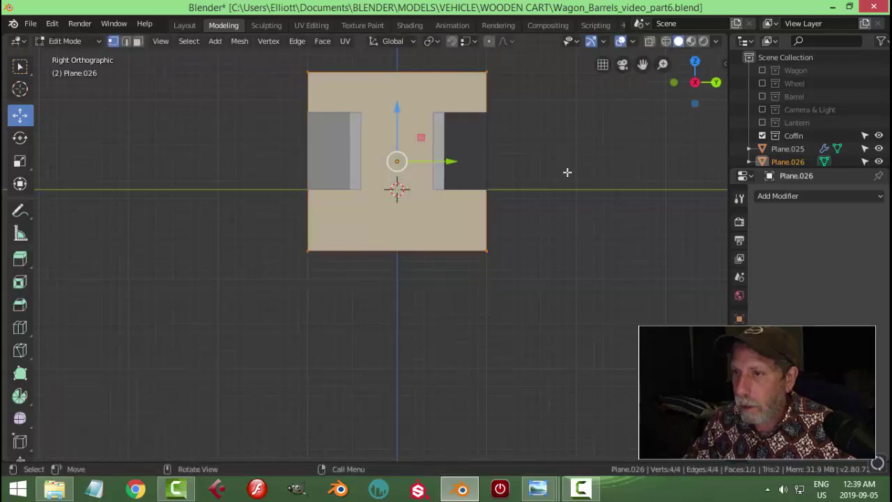
pyautogui.press('s')
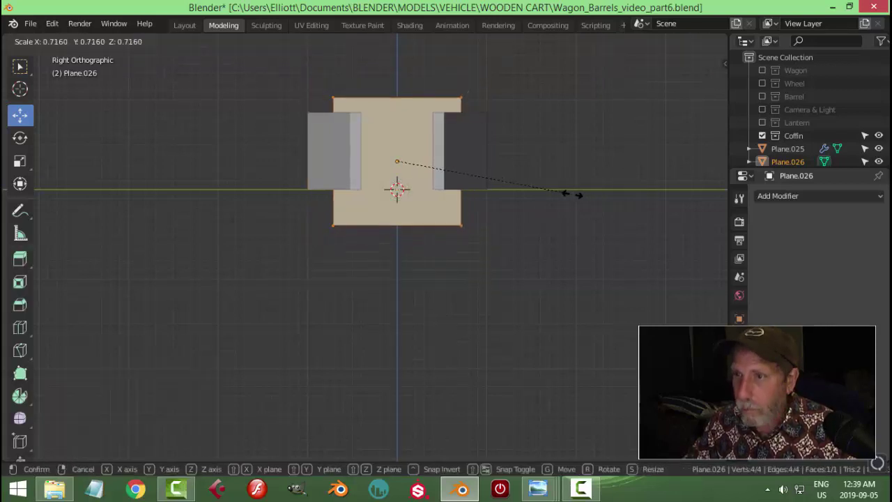
pyautogui.click(587, 161)
pyautogui.moveTo(587, 161); pyautogui.dragTo(592, 238, button='middle')
pyautogui.moveTo(401, 257); pyautogui.dragTo(415, 265)
# Match the plane's bottom and top edges to the side walls' base and height
pyautogui.moveTo(415, 265); pyautogui.dragTo(384, 209, button='middle')
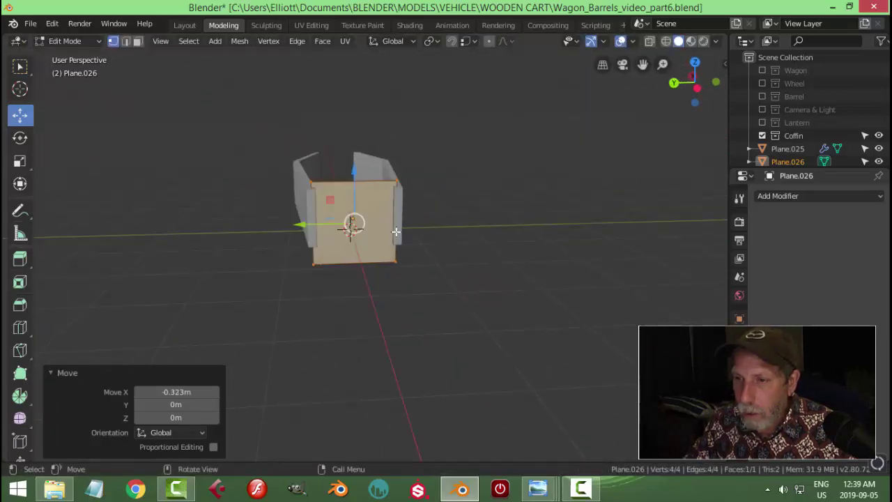
pyautogui.press('ctrl+KP_1')
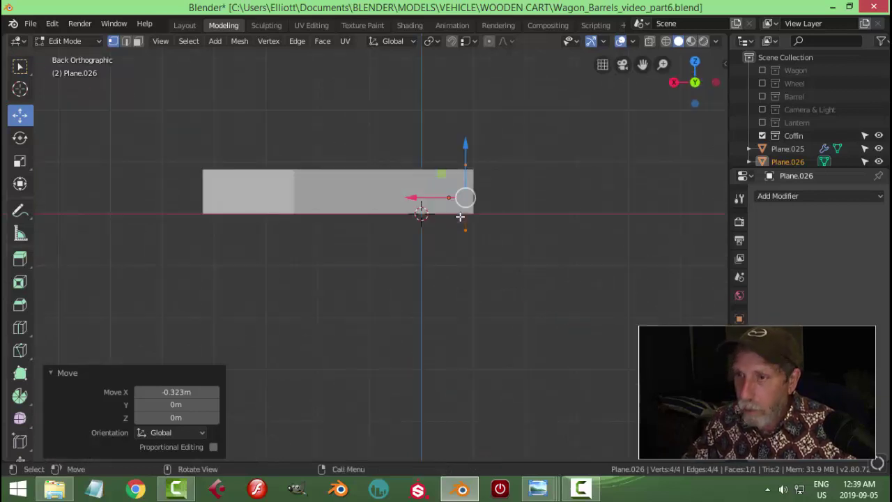
pyautogui.press('KP_3')
pyautogui.scroll(4, 460, 217)
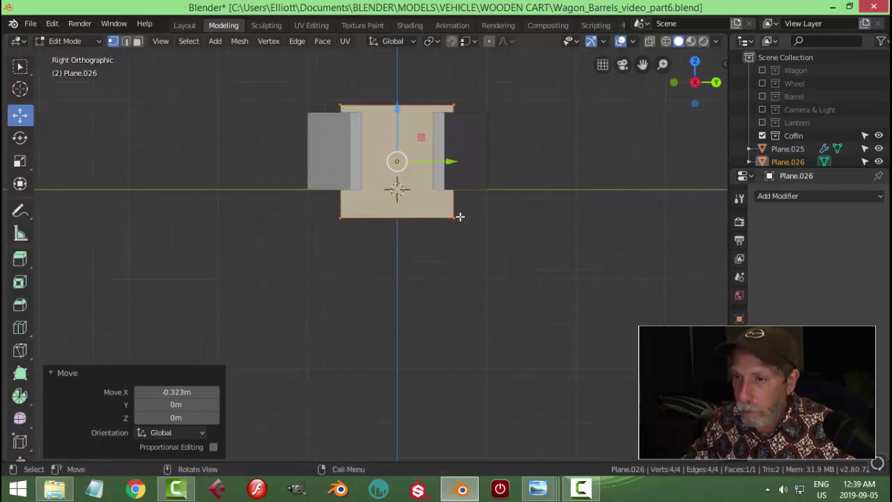
pyautogui.click(441, 233)
pyautogui.keyDown('shift'); pyautogui.click(306, 236); pyautogui.keyUp('shift')
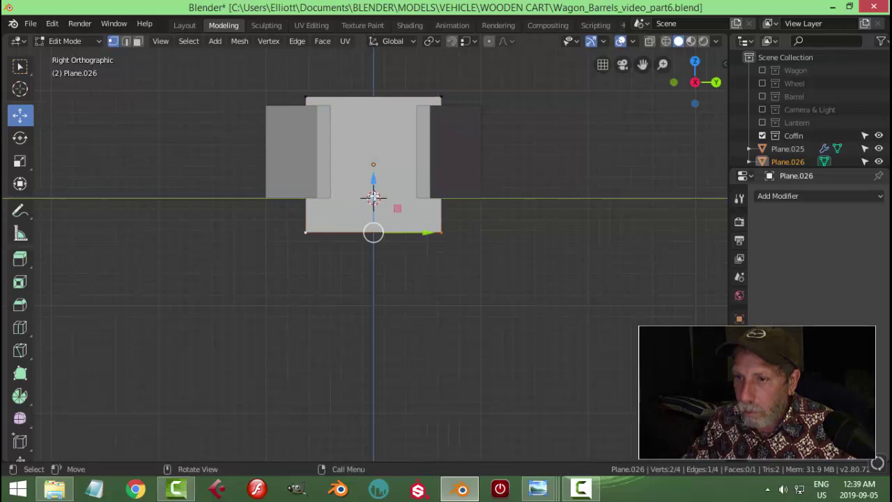
pyautogui.moveTo(372, 201); pyautogui.dragTo(387, 142)
pyautogui.click(305, 97)
pyautogui.keyDown('shift'); pyautogui.click(440, 100); pyautogui.keyUp('shift')
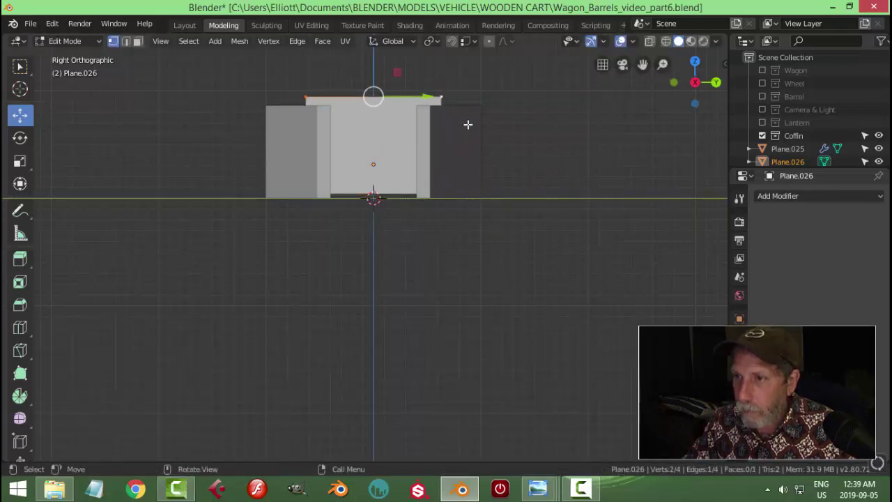
pyautogui.scroll(-1, 418, 104)
pyautogui.keyDown('shift'); pyautogui.moveTo(378, 67); pyautogui.dragTo(372, 84, button='middle'); pyautogui.keyUp('shift')
pyautogui.moveTo(372, 85); pyautogui.dragTo(369, 95)
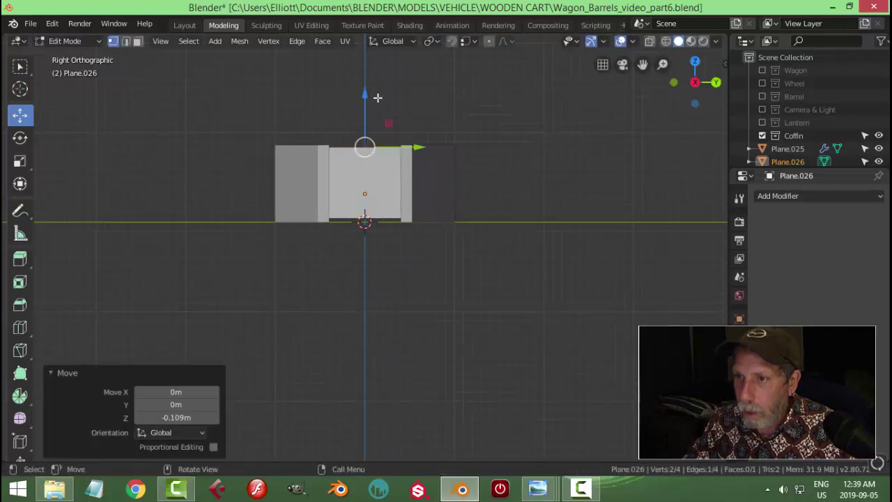
# Extrude the end plane to give the end board thickness
pyautogui.moveTo(369, 95); pyautogui.dragTo(373, 236, button='middle')
pyautogui.moveTo(561, 210); pyautogui.dragTo(444, 244, button='middle')
pyautogui.press('a')
pyautogui.press('e')
pyautogui.press('e')
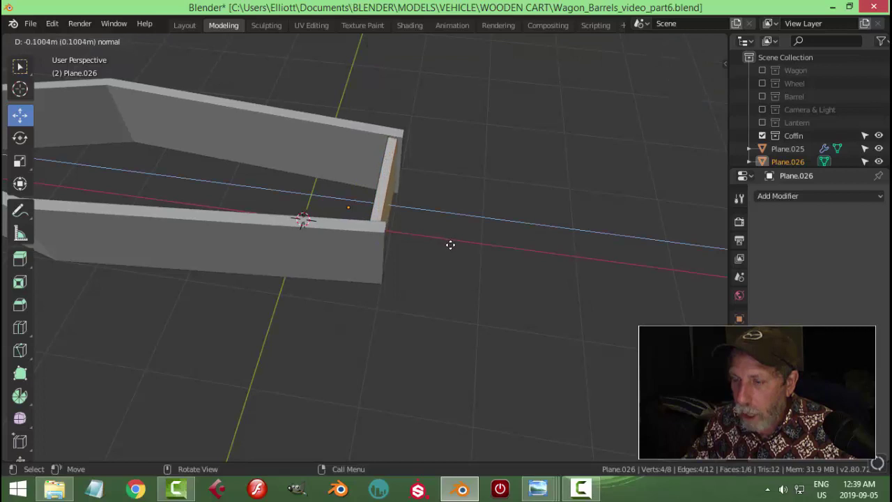
pyautogui.click(460, 244)
pyautogui.click(492, 242)
pyautogui.moveTo(492, 242); pyautogui.dragTo(375, 272, button='middle')
# Duplicate the end board to the coffin's other end and narrow the copy along Y
pyautogui.press('a')
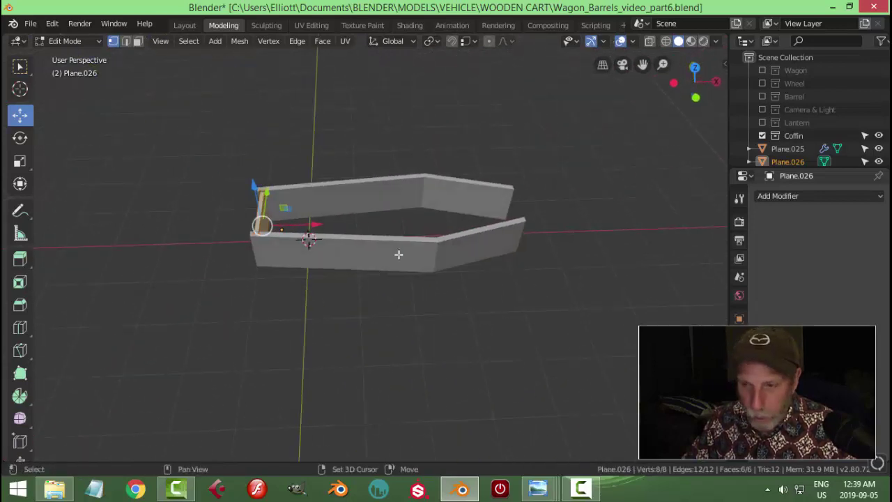
pyautogui.hotkey('shift', 'd')
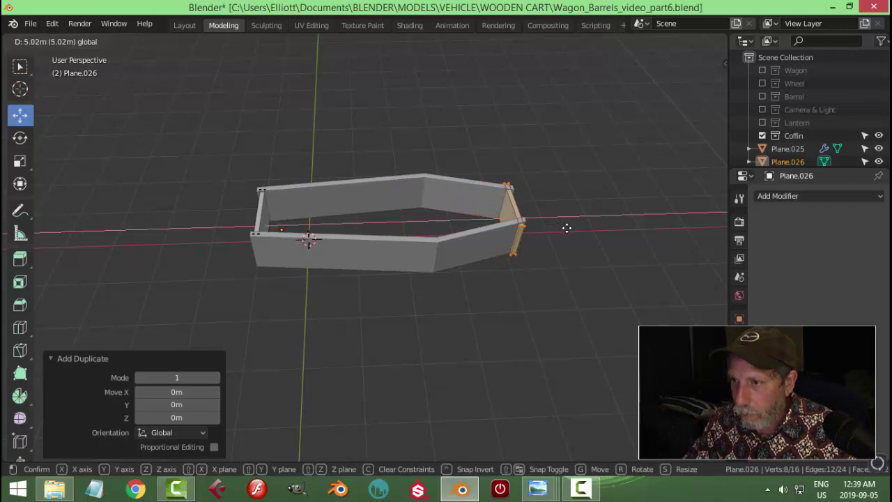
pyautogui.click(566, 227)
pyautogui.moveTo(567, 227); pyautogui.dragTo(480, 284, button='middle')
pyautogui.press('s')
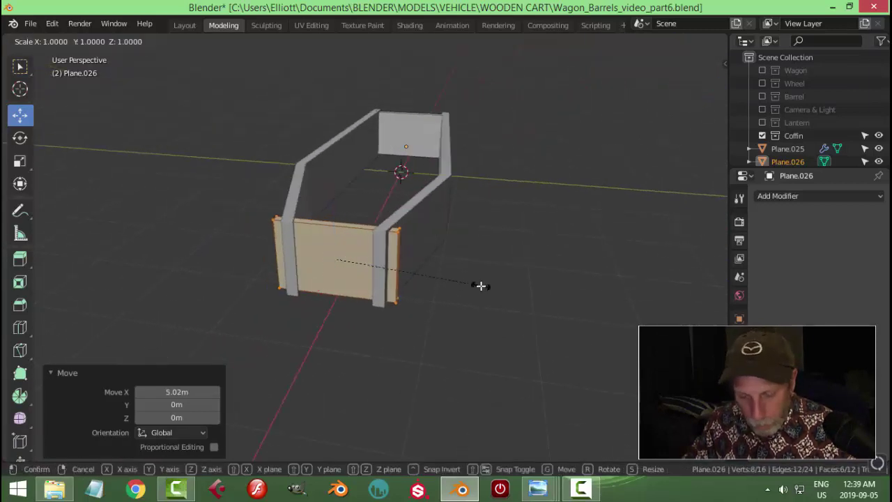
pyautogui.press('y')
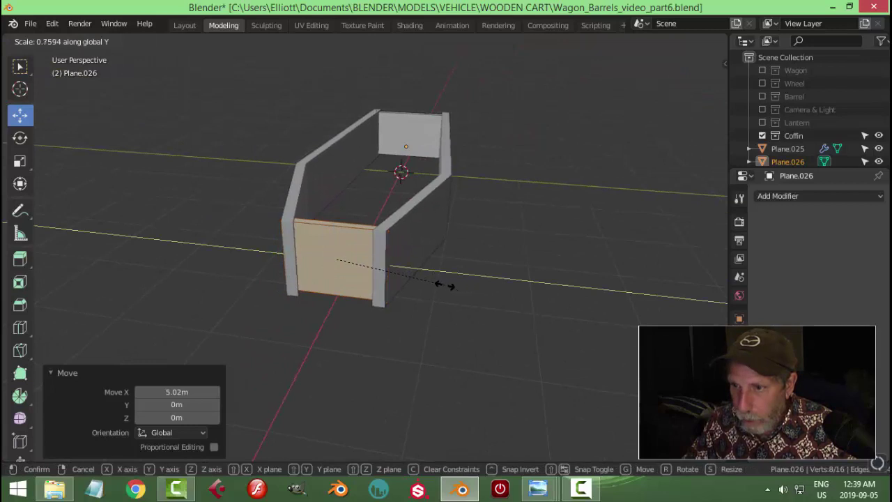
pyautogui.click(441, 284)
pyautogui.click(457, 275)
pyautogui.moveTo(457, 276)
pyautogui.mouseDown(button='middle')
pyautogui.moveTo(451, 251)
pyautogui.moveTo(446, 262)
pyautogui.mouseUp(button='middle')
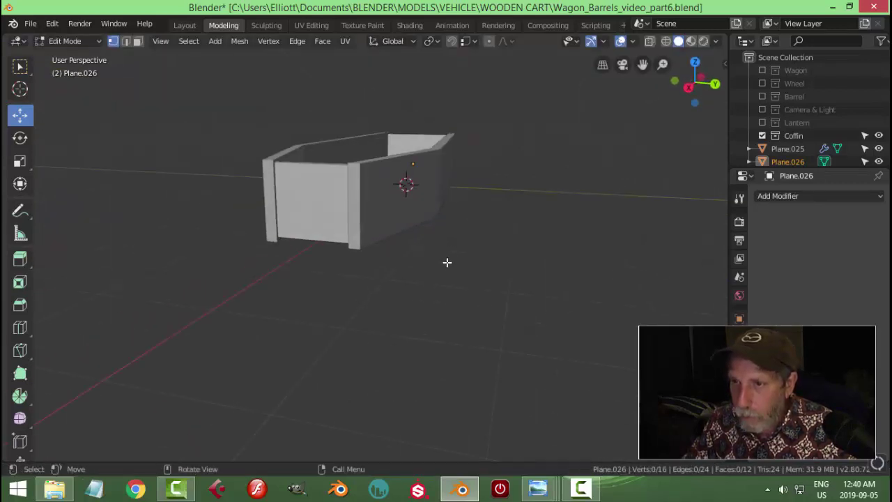
# Shift the right side wall of Plane.025 along Y to fit the end boards
pyautogui.press('Tab')
pyautogui.click(475, 229)
pyautogui.moveTo(474, 217); pyautogui.dragTo(446, 263, button='middle')
pyautogui.click(394, 216)
pyautogui.press('Tab')
pyautogui.click(453, 252)
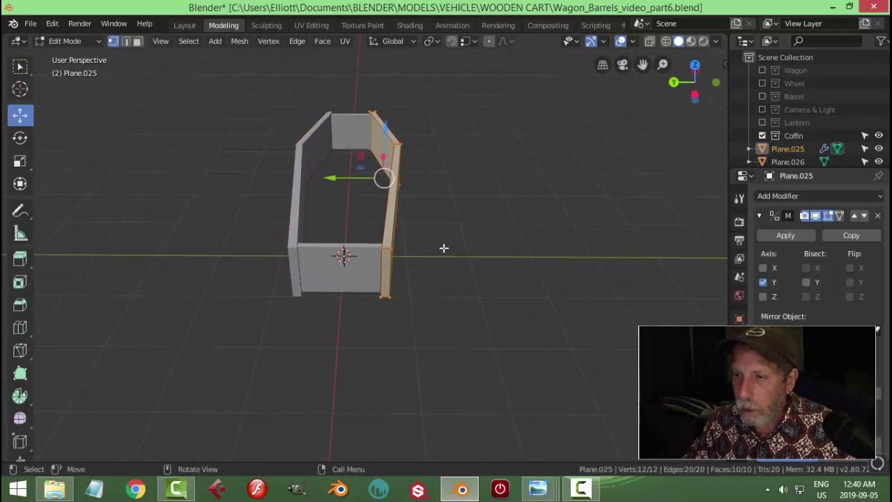
pyautogui.moveTo(330, 179); pyautogui.dragTo(329, 178)
pyautogui.moveTo(329, 178); pyautogui.dragTo(378, 312, button='middle')
pyautogui.press('Tab')
# Stretch the end boards along Y in Edit Mode to fit the frame
pyautogui.click(315, 314)
pyautogui.press('Tab')
pyautogui.press('a')
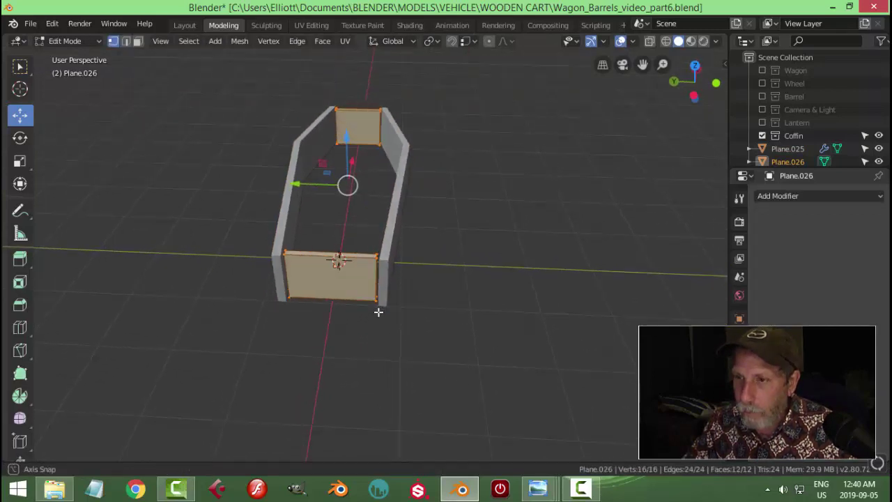
pyautogui.press('s')
pyautogui.press('y')
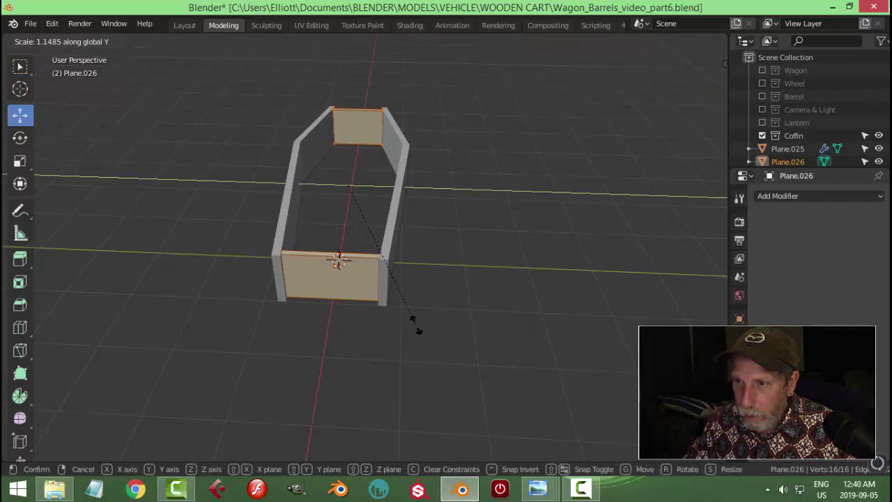
pyautogui.click(467, 216)
pyautogui.hotkey('alt', 'a')
pyautogui.moveTo(467, 215); pyautogui.dragTo(534, 191, button='middle')
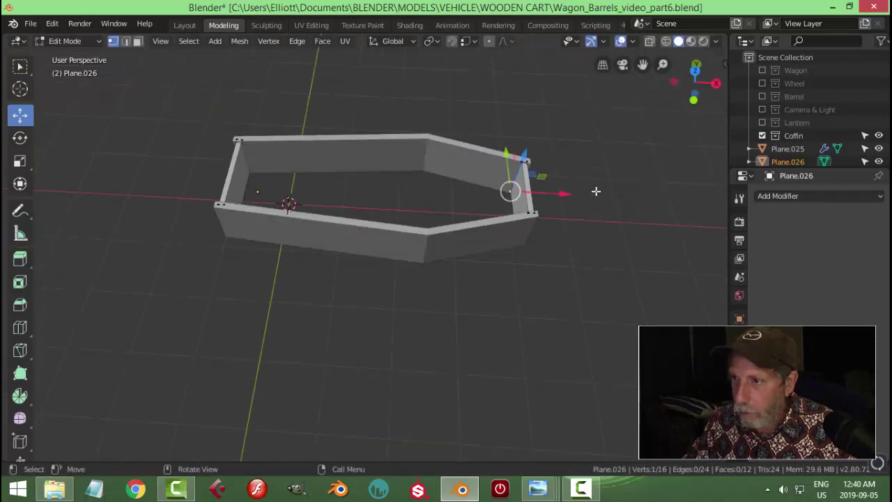
# Check the linked end piece in side ortho views, then open Plane.025 in Edit Mode
pyautogui.hotkey('ctrl', 'l')
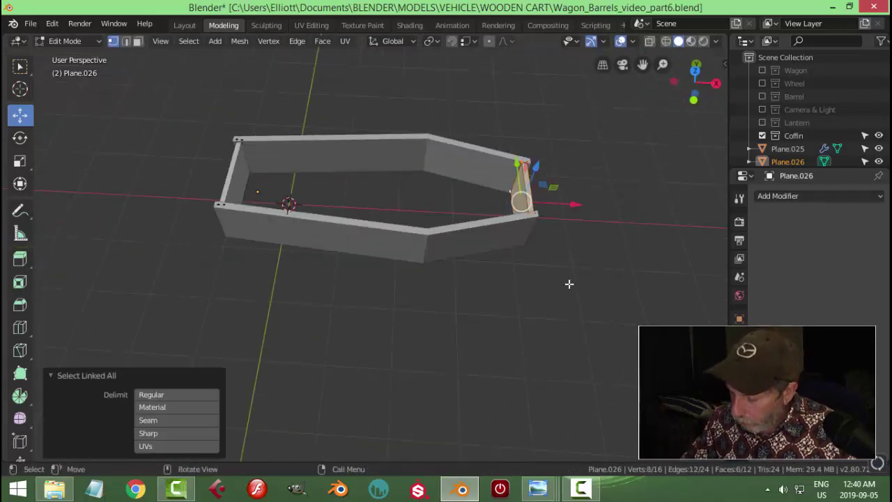
pyautogui.press('ctrl+KP_3')
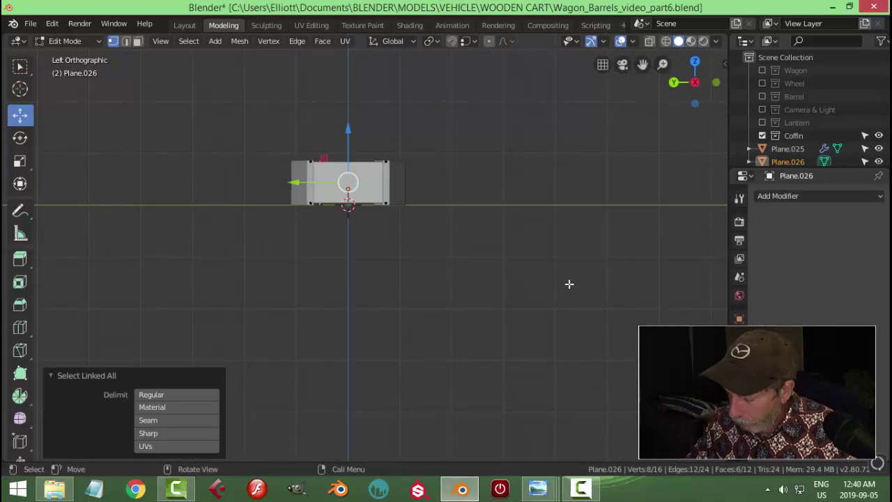
pyautogui.press('KP_3')
pyautogui.scroll(5, 546, 235)
pyautogui.moveTo(509, 339); pyautogui.dragTo(525, 269, button='middle')
pyautogui.scroll(-8, 505, 341)
pyautogui.click(496, 402)
pyautogui.press('Tab')
pyautogui.click(418, 273)
pyautogui.press('Tab')
# Duplicate the side walls' top rim edges and lift the copy above the walls
pyautogui.click(490, 277)
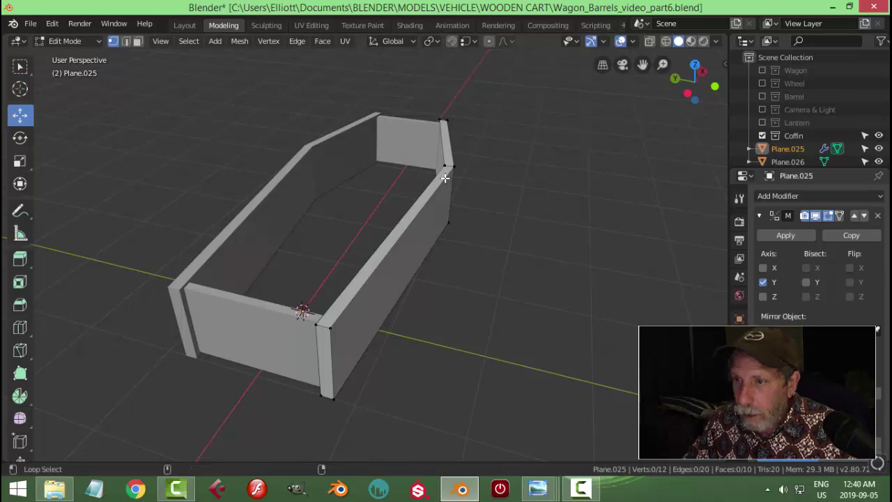
pyautogui.moveTo(474, 243); pyautogui.dragTo(449, 227, button='middle')
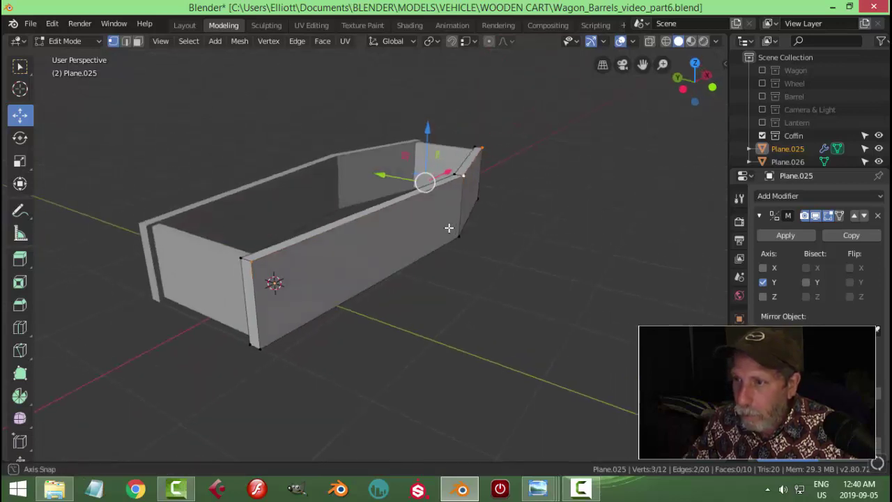
pyautogui.hotkey('shift', 'd')
pyautogui.rightClick(449, 227)
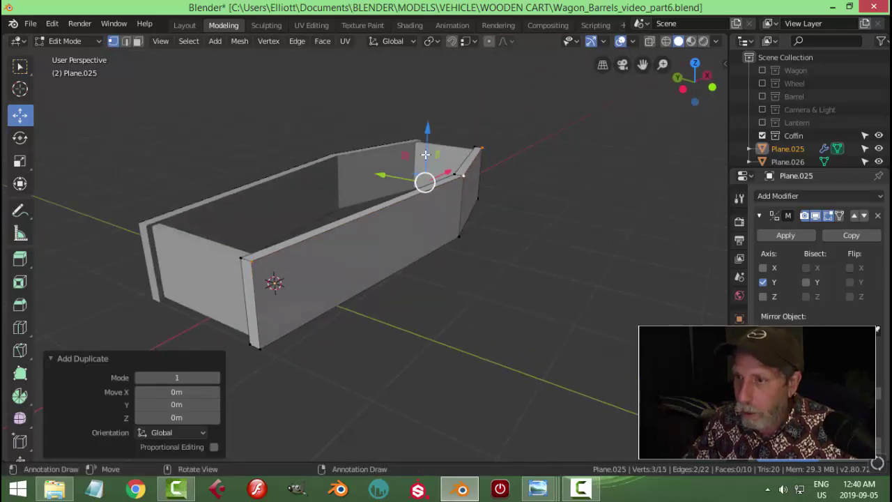
pyautogui.moveTo(424, 135); pyautogui.dragTo(427, 111)
pyautogui.moveTo(492, 175); pyautogui.dragTo(529, 192, button='middle')
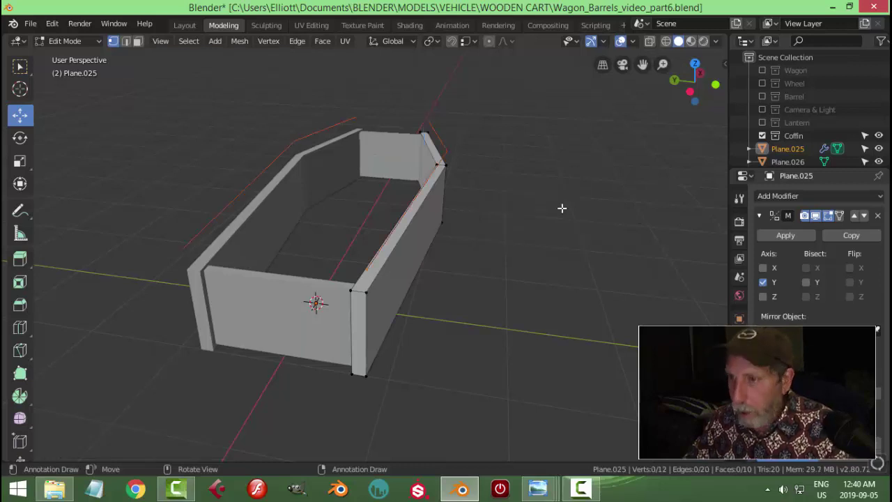
# Select Plane.027, try Origin to Geometry, undo it, and enter Edit Mode
pyautogui.press('Tab')
pyautogui.click(450, 151)
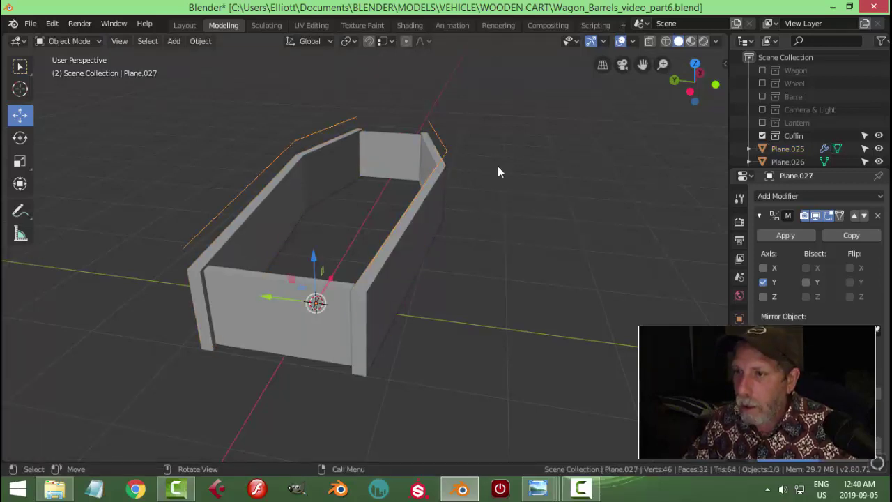
pyautogui.click(200, 41)
pyautogui.moveTo(216, 70)
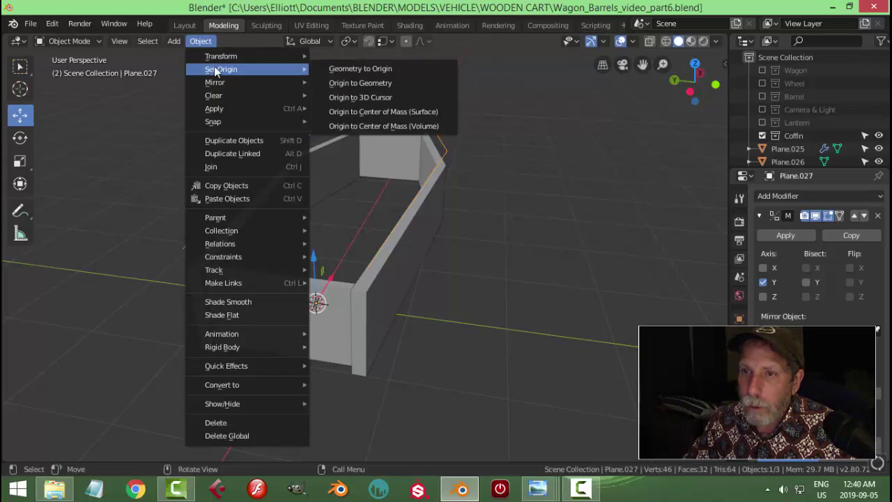
pyautogui.click(363, 85)
pyautogui.hotkey('ctrl', 'z')
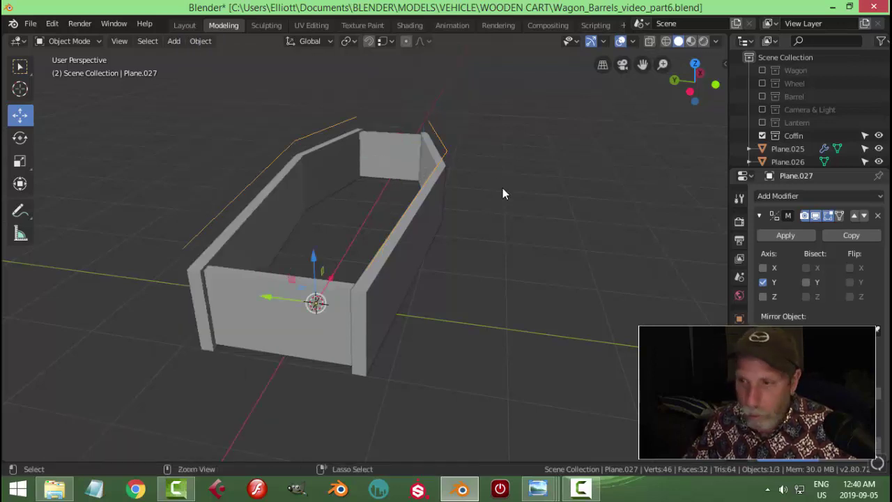
pyautogui.press('Tab')
# Extrude the rim edges and slide them 0.232 m along Y to form a flat lid
pyautogui.press('a')
pyautogui.moveTo(488, 199); pyautogui.dragTo(486, 221, button='middle')
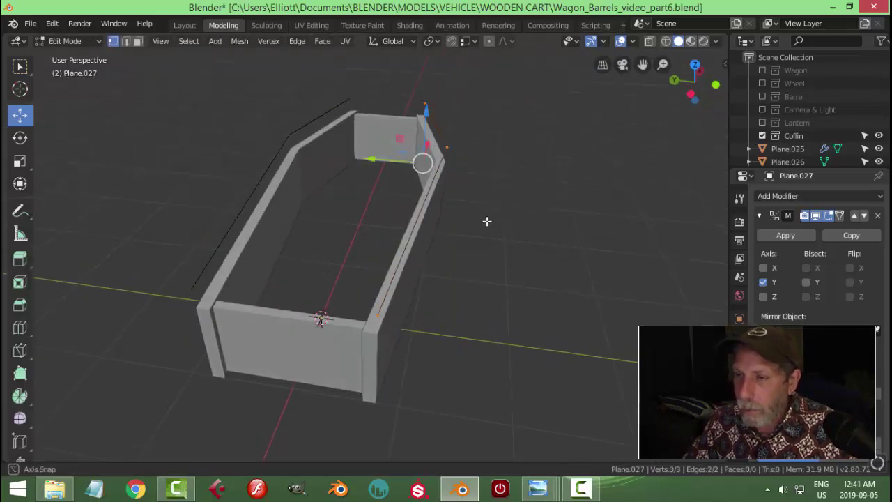
pyautogui.press('e')
pyautogui.press('Escape')
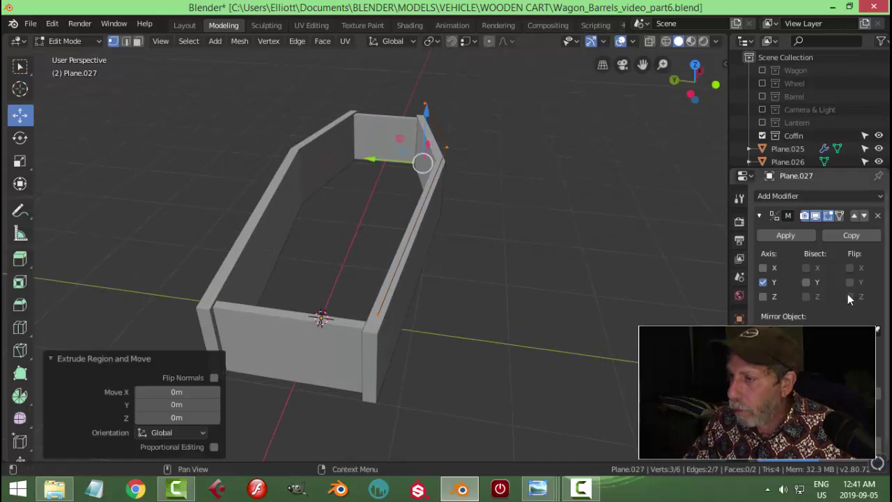
pyautogui.press('g')
pyautogui.press('y')
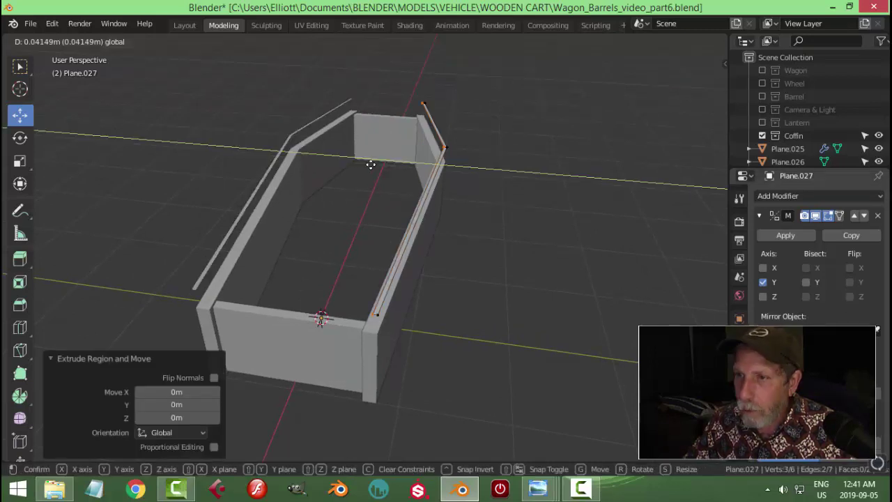
pyautogui.click(267, 174)
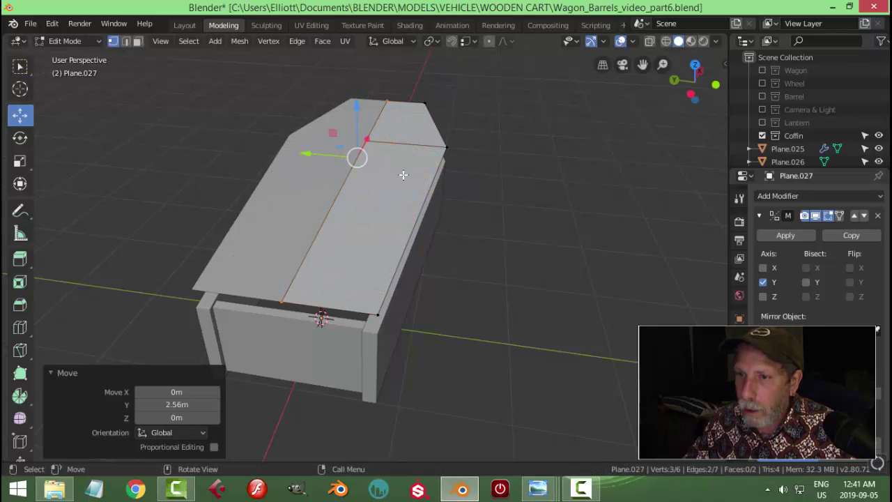
pyautogui.moveTo(508, 198); pyautogui.dragTo(471, 201, button='middle')
pyautogui.moveTo(573, 237); pyautogui.dragTo(405, 201, button='middle')
pyautogui.moveTo(427, 175); pyautogui.dragTo(448, 175)
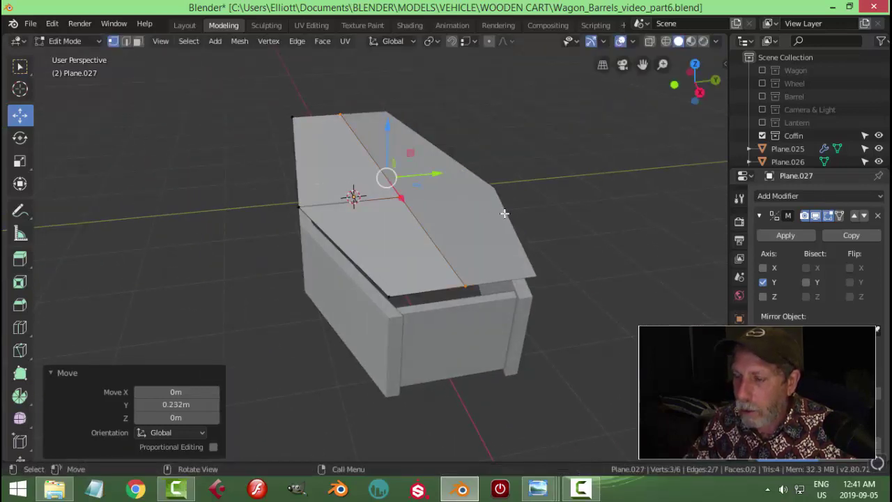
# Back in Object Mode, apply the lid's Mirror modifier to make it real geometry
pyautogui.press('Tab')
pyautogui.moveTo(498, 240)
pyautogui.mouseDown(button='middle')
pyautogui.moveTo(493, 203)
pyautogui.moveTo(508, 225)
pyautogui.mouseUp(button='middle')
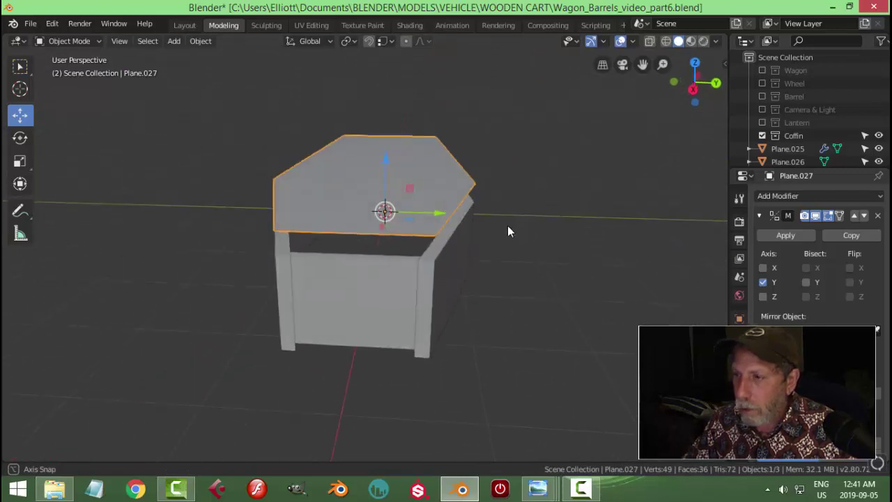
pyautogui.click(786, 236)
pyautogui.moveTo(401, 229); pyautogui.dragTo(443, 235, button='middle')
pyautogui.click(201, 40)
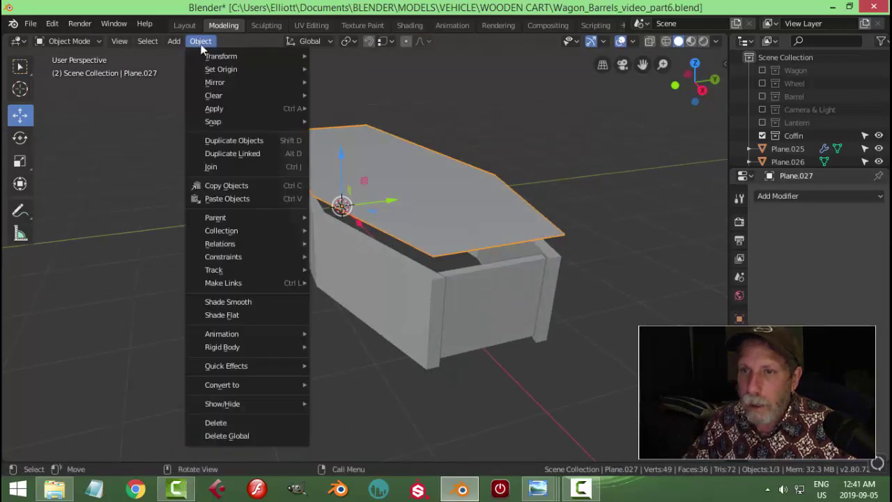
# Set the lid's origin to its geometry and extrude its faces upward for thickness
pyautogui.moveTo(221, 72)
pyautogui.click(332, 82)
pyautogui.press('Tab')
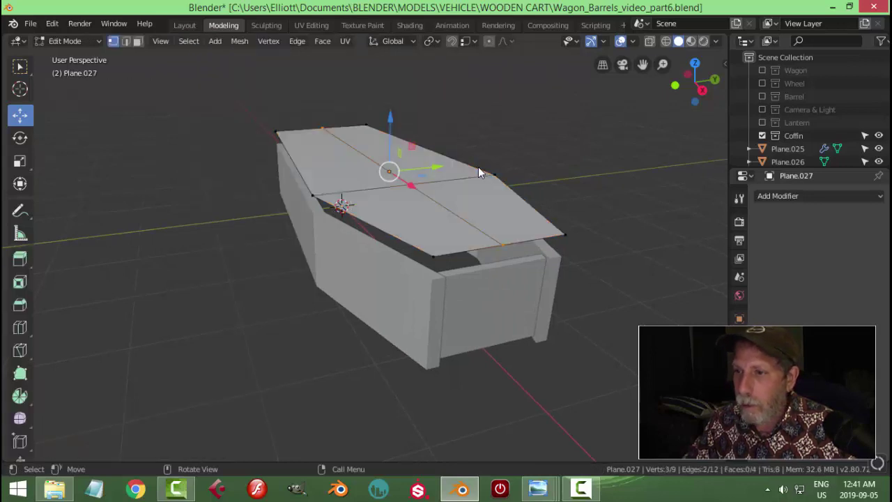
pyautogui.press('a')
pyautogui.moveTo(513, 225); pyautogui.dragTo(482, 202, button='middle')
pyautogui.press('e')
pyautogui.click(502, 205)
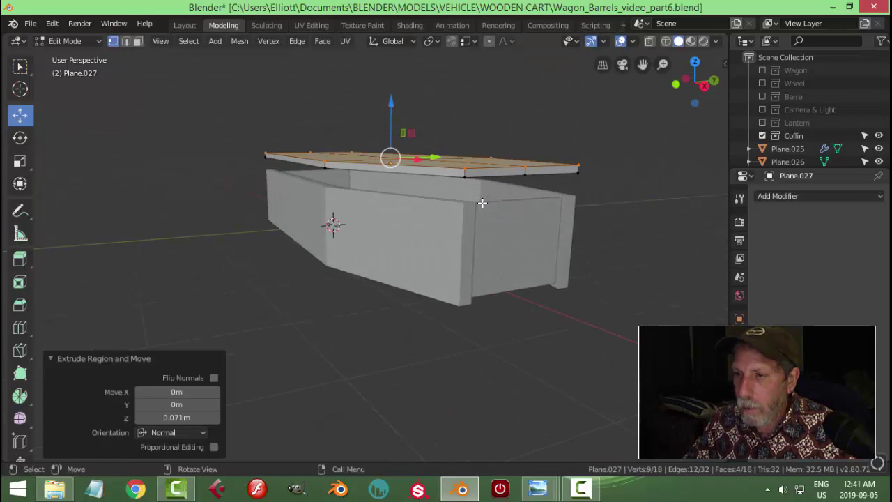
pyautogui.moveTo(392, 104); pyautogui.dragTo(393, 99)
# Lower the whole lid by 0.217 m and scale it up to 1.027
pyautogui.press('a')
pyautogui.moveTo(492, 177); pyautogui.dragTo(426, 122, button='middle')
pyautogui.moveTo(394, 107); pyautogui.dragTo(397, 124)
pyautogui.moveTo(362, 208); pyautogui.dragTo(488, 221, button='middle')
pyautogui.press('s')
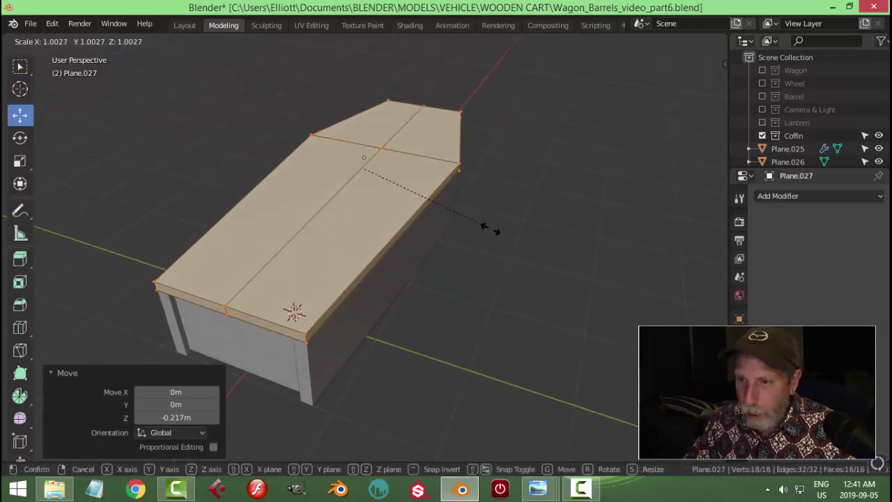
pyautogui.click(533, 238)
pyautogui.moveTo(534, 238); pyautogui.dragTo(345, 148, button='middle')
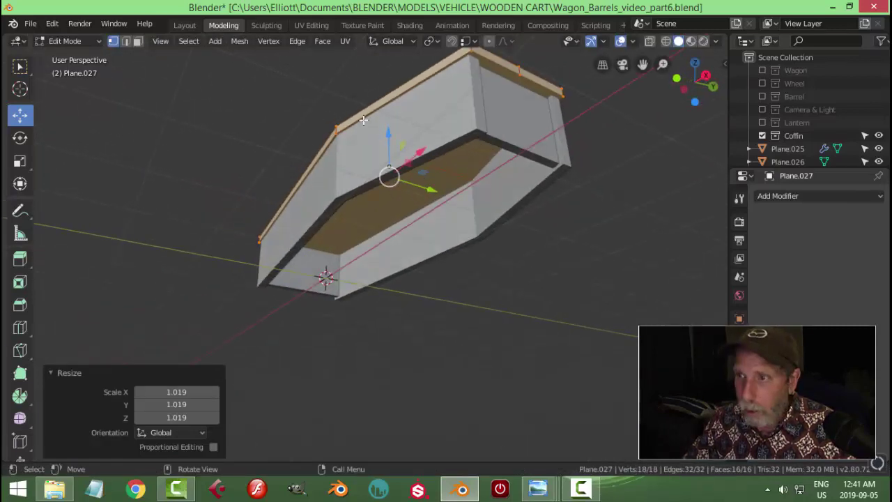
pyautogui.press('s')
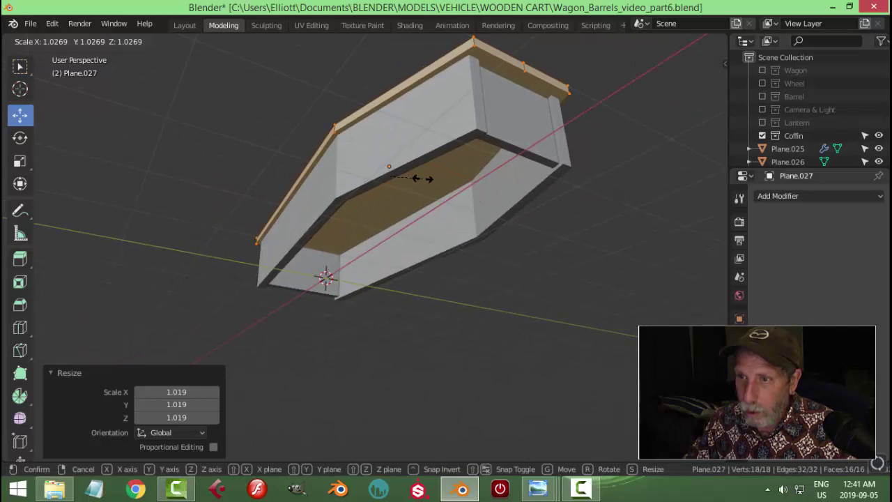
pyautogui.click(416, 179)
pyautogui.moveTo(416, 179); pyautogui.dragTo(565, 217, button='middle')
# Narrow the lid along X to 0.994 and return to Object Mode
pyautogui.press('s')
pyautogui.press('x')
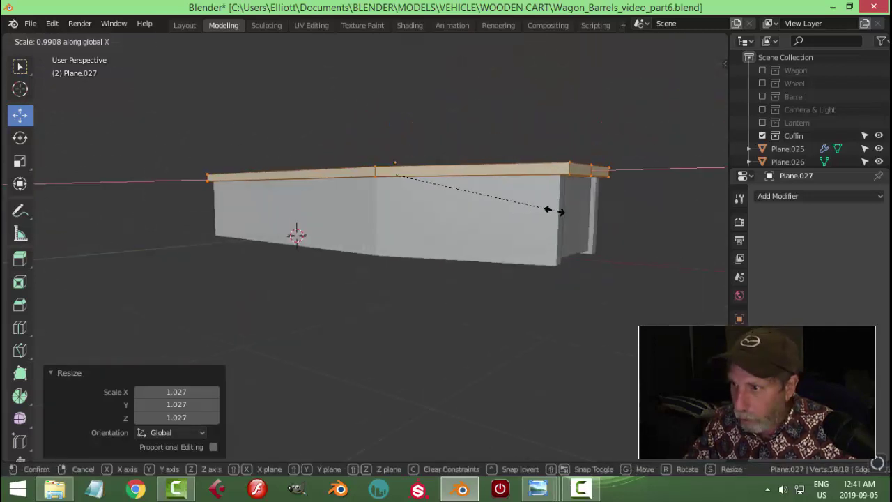
pyautogui.click(533, 203)
pyautogui.moveTo(533, 203); pyautogui.dragTo(587, 157, button='middle')
pyautogui.press('s')
pyautogui.press('x')
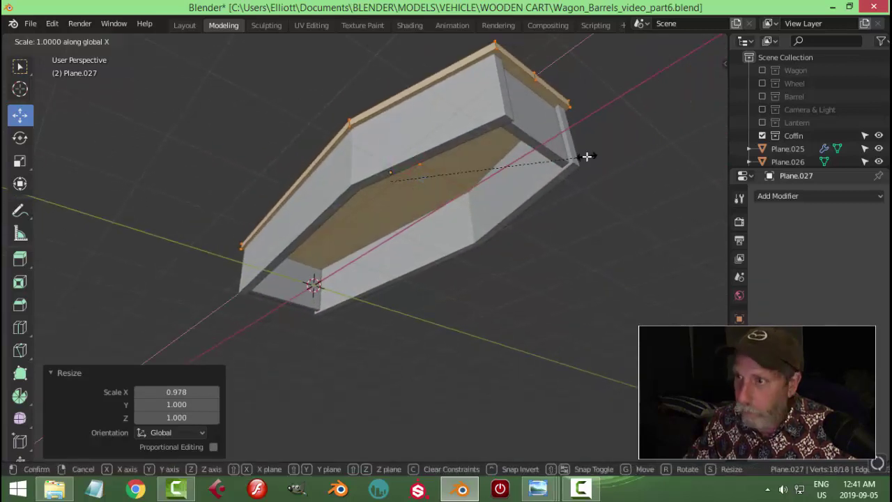
pyautogui.click(572, 157)
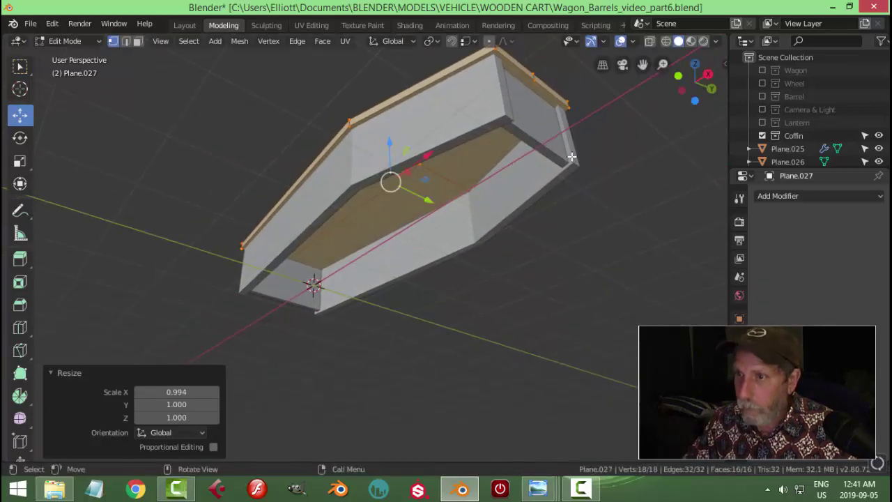
pyautogui.hotkey('alt', 'a')
pyautogui.press('Tab')
pyautogui.moveTo(571, 156); pyautogui.dragTo(376, 202, button='middle')
# Duplicate the lid straight down in Z and settle the copy, Plane.028, under the coffin
pyautogui.click(372, 188)
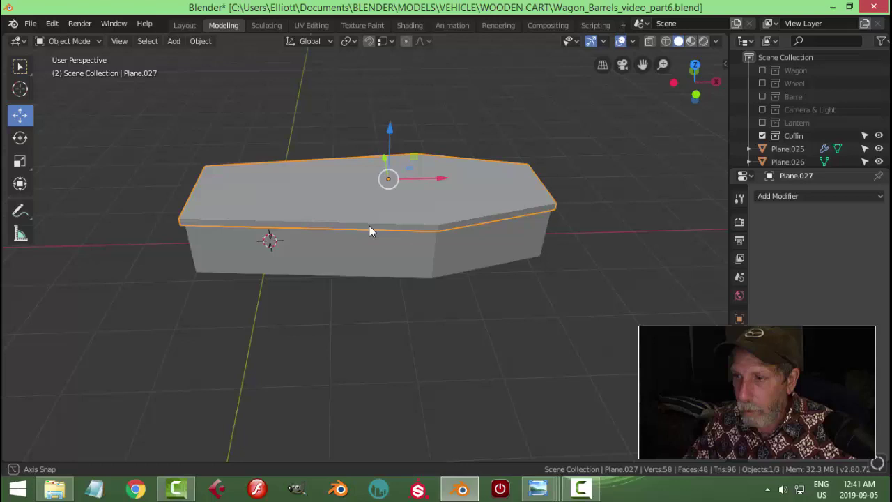
pyautogui.moveTo(370, 227); pyautogui.dragTo(422, 187, button='middle')
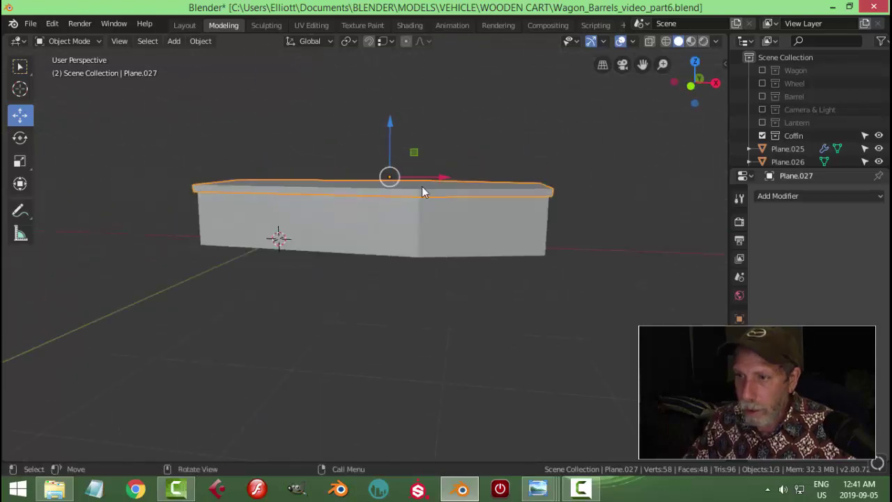
pyautogui.hotkey('shift', 'd')
pyautogui.press('z')
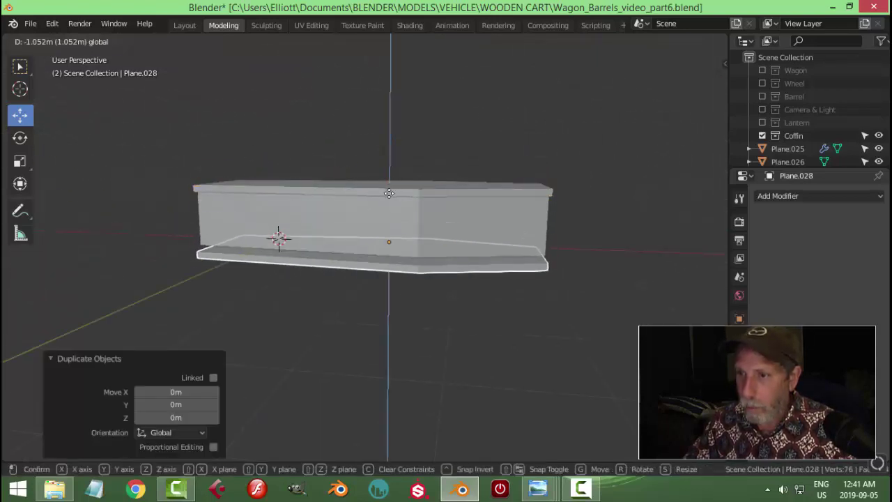
pyautogui.click(390, 179)
pyautogui.moveTo(562, 219); pyautogui.dragTo(378, 278, button='middle')
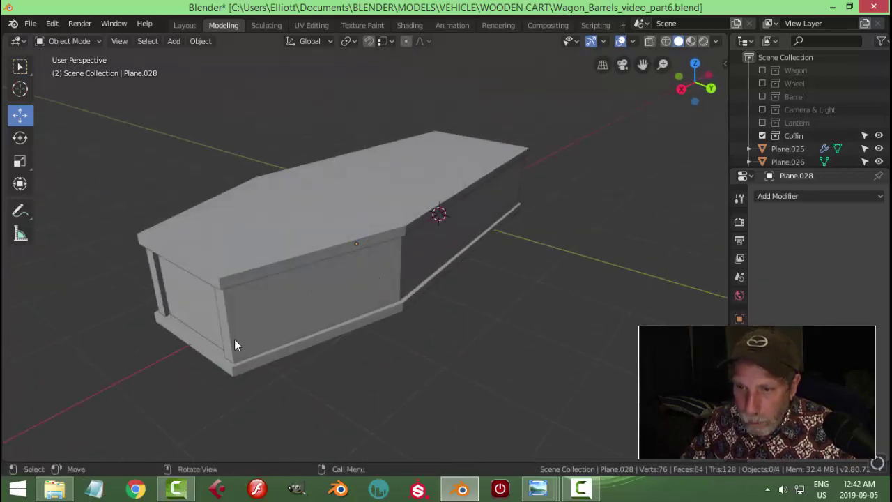
pyautogui.click(265, 345)
pyautogui.moveTo(290, 339); pyautogui.dragTo(327, 293, button='middle')
pyautogui.moveTo(358, 200); pyautogui.dragTo(358, 210)
pyautogui.moveTo(412, 223); pyautogui.dragTo(460, 241, button='middle')
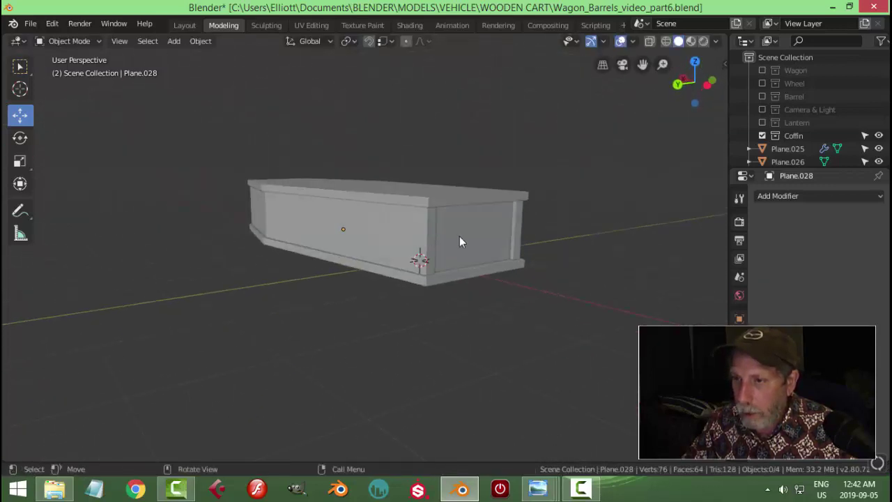
# Apply Plane.025's Mirror modifier and add a Bevel with 2 segments and width 0.04
pyautogui.click(384, 230)
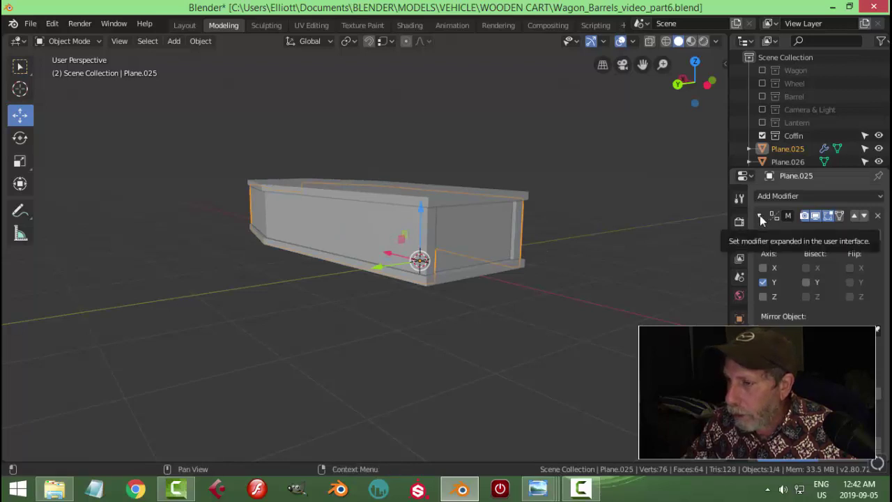
pyautogui.moveTo(432, 279); pyautogui.dragTo(299, 281, button='middle')
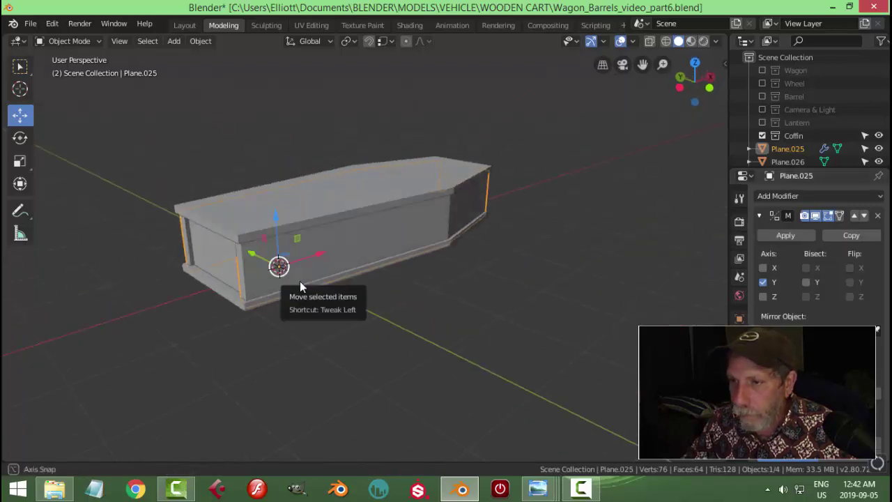
pyautogui.click(785, 236)
pyautogui.click(782, 195)
pyautogui.click(644, 235)
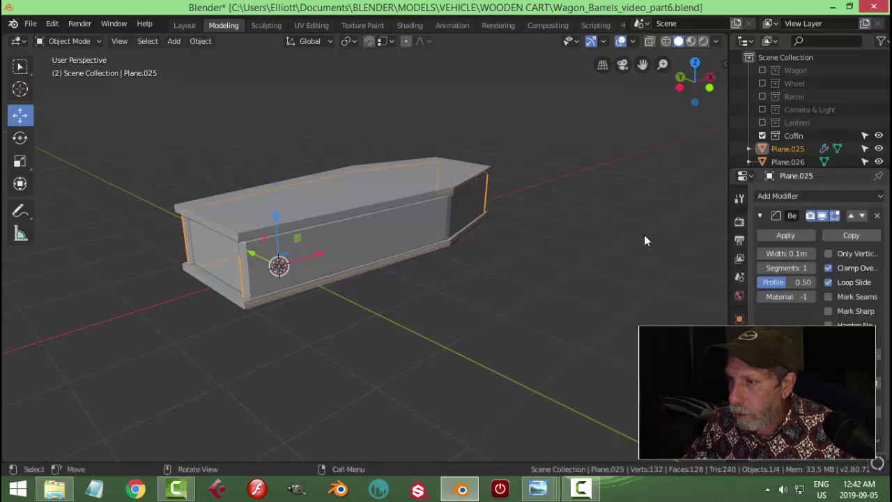
pyautogui.click(811, 269)
pyautogui.scroll(3, 446, 299)
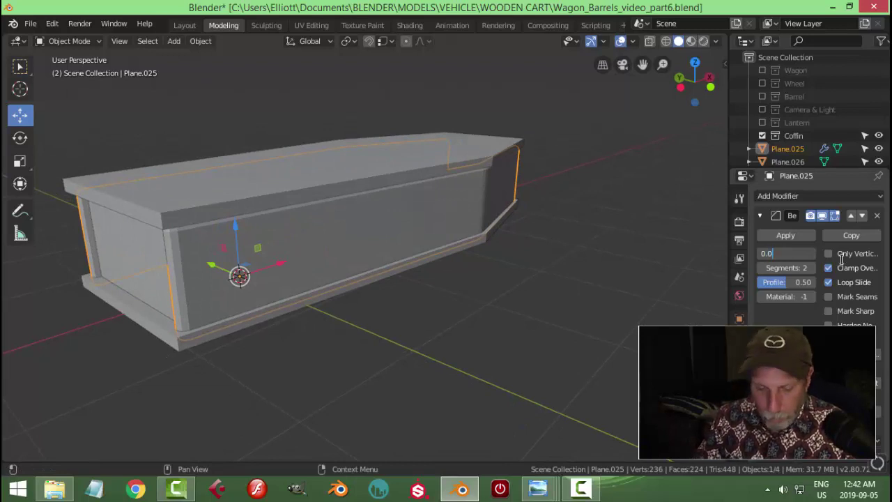
pyautogui.write('0.04')
pyautogui.press('Return')
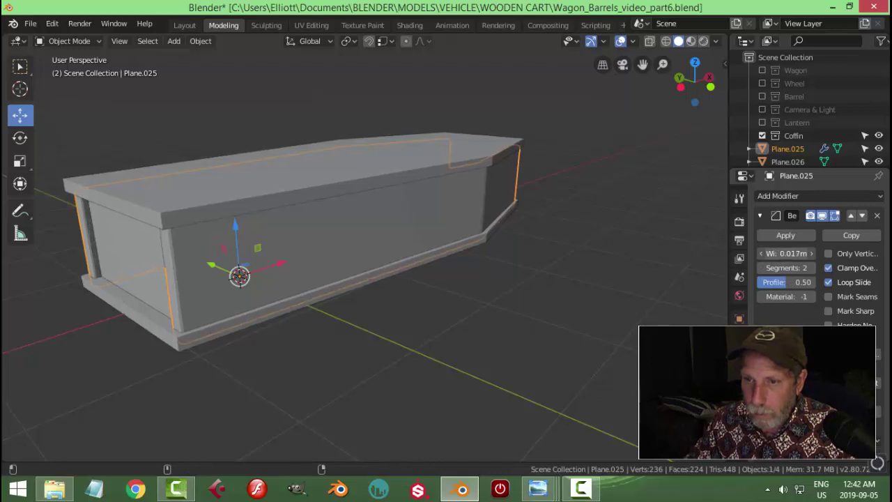
# Select the lid plus the coffin body and link the body's modifiers across with Ctrl+L
pyautogui.moveTo(543, 299); pyautogui.dragTo(566, 275, button='middle')
pyautogui.click(389, 234)
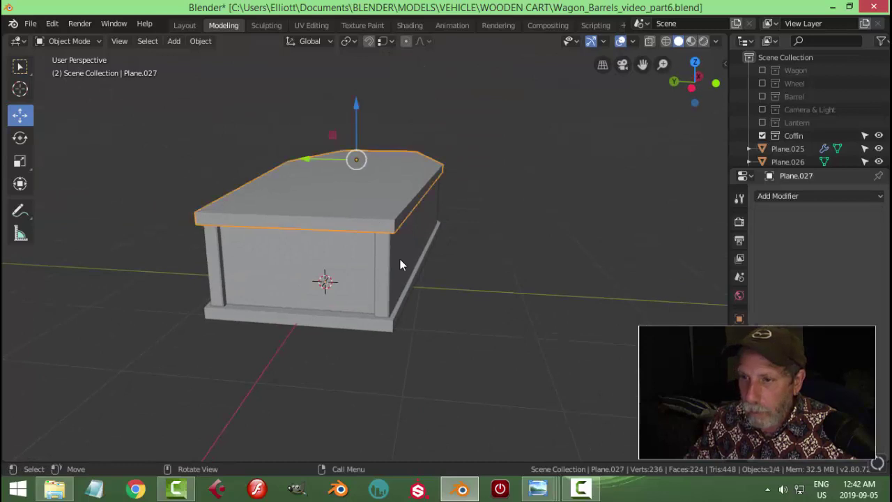
pyautogui.keyDown('shift'); pyautogui.click(390, 270); pyautogui.keyUp('shift')
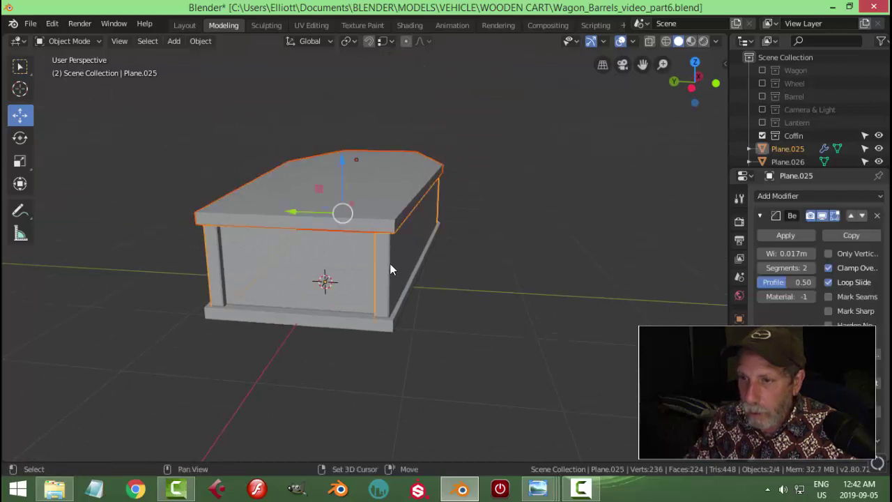
pyautogui.hotkey('ctrl', 'l')
pyautogui.click(485, 269)
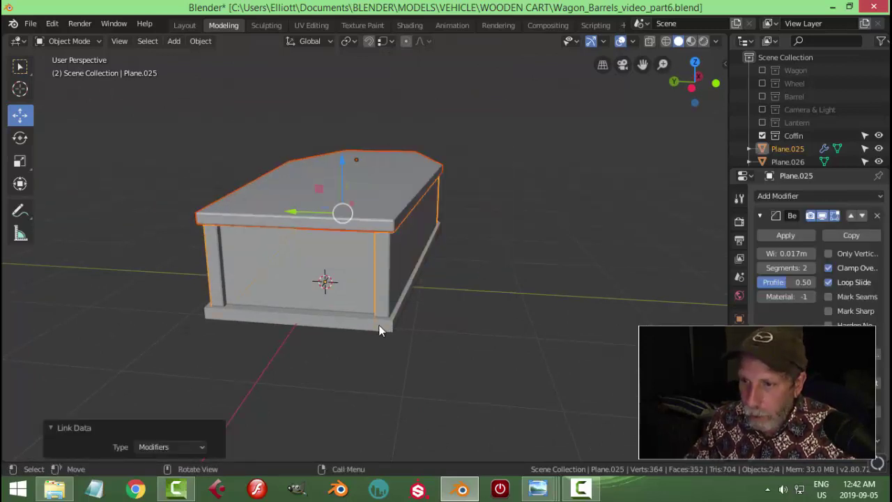
pyautogui.hotkey('ctrl', 'z')
pyautogui.hotkey('ctrl', 'z')
pyautogui.keyDown('shift'); pyautogui.click(382, 278); pyautogui.keyUp('shift')
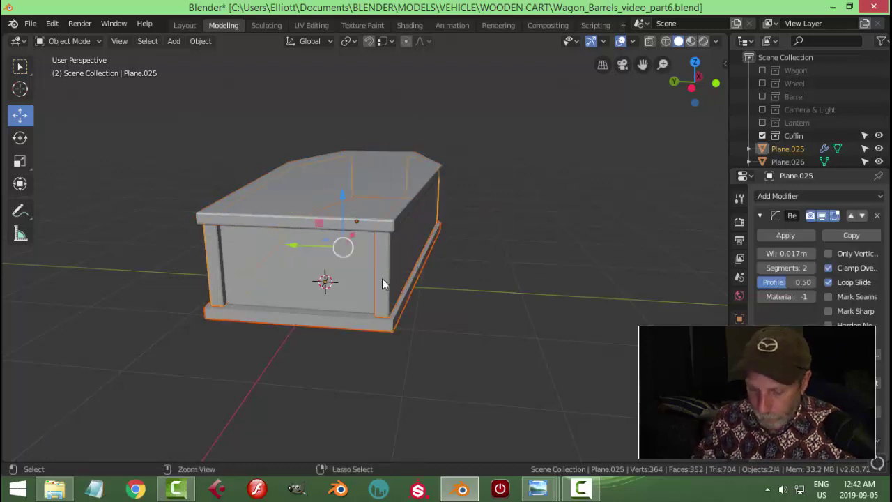
pyautogui.hotkey('ctrl', 'l')
# Copy the bevel modifier onto the lid and reselect the coffin body
pyautogui.click(382, 278)
pyautogui.moveTo(414, 276); pyautogui.dragTo(351, 228, button='middle')
pyautogui.click(396, 221)
# Add a centred loop cut along each long side of the coffin body
pyautogui.press('Tab')
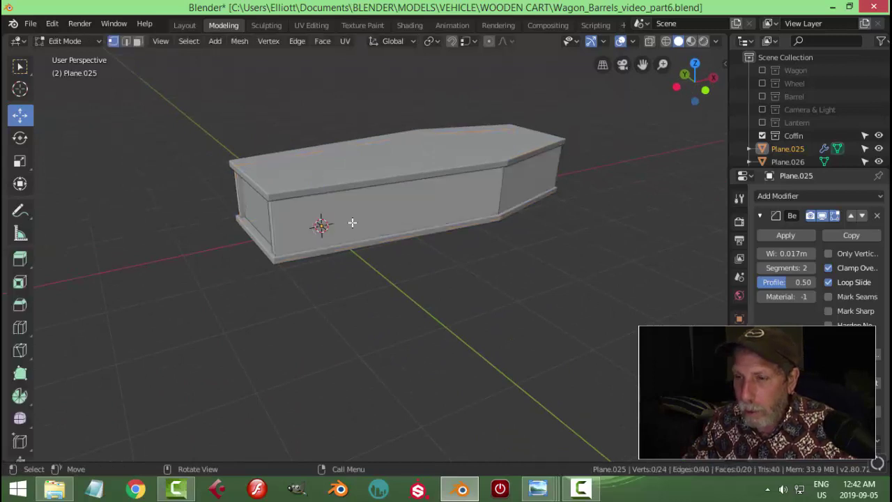
pyautogui.hotkey('ctrl', 'r')
pyautogui.click(284, 221)
pyautogui.rightClick(284, 221)
pyautogui.moveTo(285, 221); pyautogui.dragTo(398, 222, button='middle')
pyautogui.click(411, 227)
pyautogui.rightClick(414, 227)
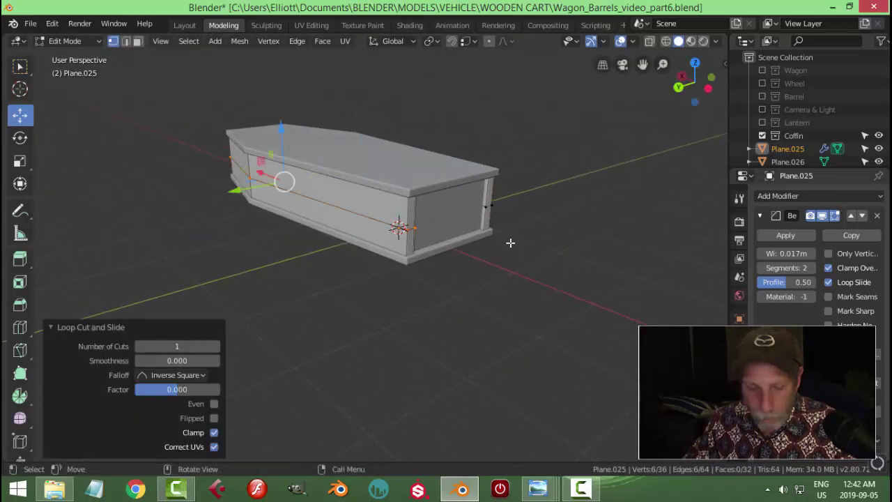
# Bevel both side edge loops into a groove
pyautogui.press('2')
pyautogui.moveTo(542, 249); pyautogui.dragTo(438, 245, button='middle')
pyautogui.keyDown('alt'); pyautogui.keyDown('shift'); pyautogui.click(318, 219); pyautogui.keyUp('shift'); pyautogui.keyUp('alt')
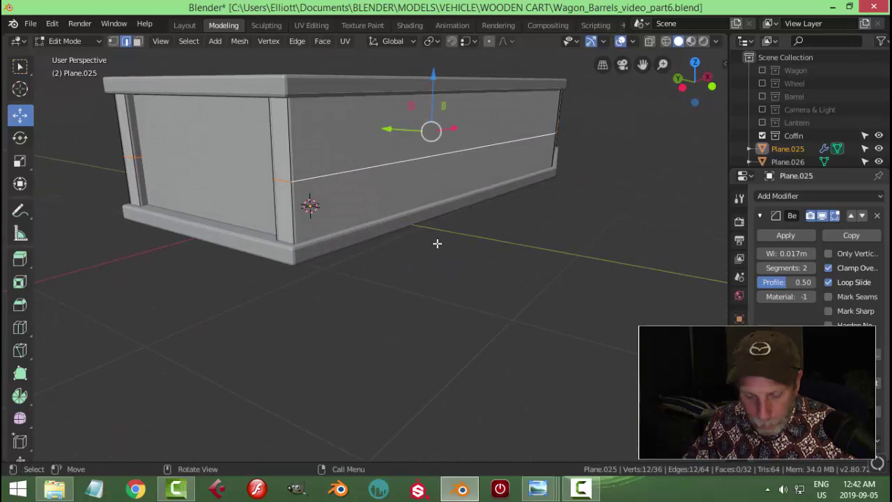
pyautogui.hotkey('ctrl', 'b')
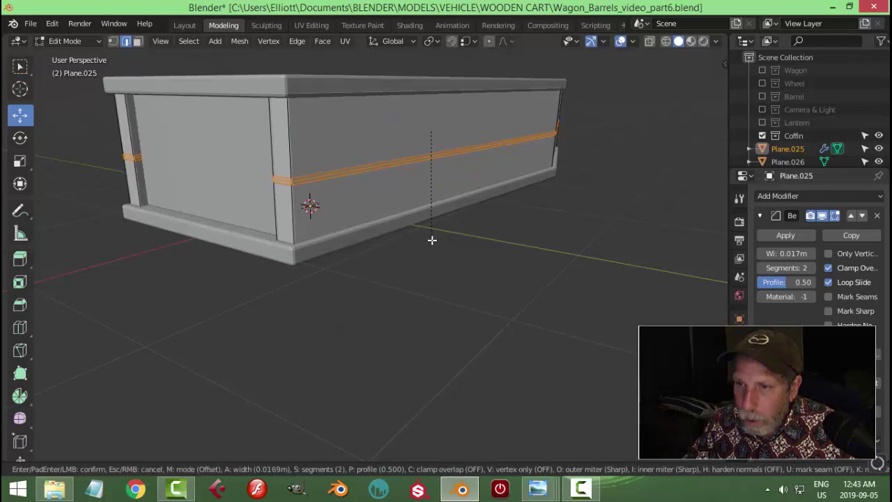
pyautogui.click(432, 239)
pyautogui.hotkey('alt', 'a')
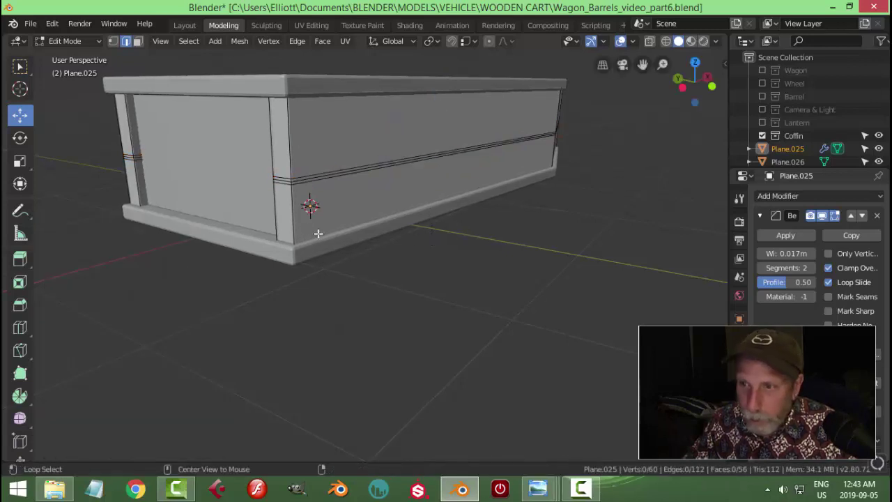
# Shrink both grooves' centre loops inward by 0.0115 m and return to Object Mode
pyautogui.scroll(4, 269, 164)
pyautogui.keyDown('alt'); pyautogui.click(215, 99); pyautogui.keyUp('alt')
pyautogui.scroll(-4, 253, 167)
pyautogui.moveTo(253, 167); pyautogui.dragTo(403, 206, button='middle')
pyautogui.keyDown('alt'); pyautogui.keyDown('shift'); pyautogui.click(449, 213); pyautogui.keyUp('shift'); pyautogui.keyUp('alt')
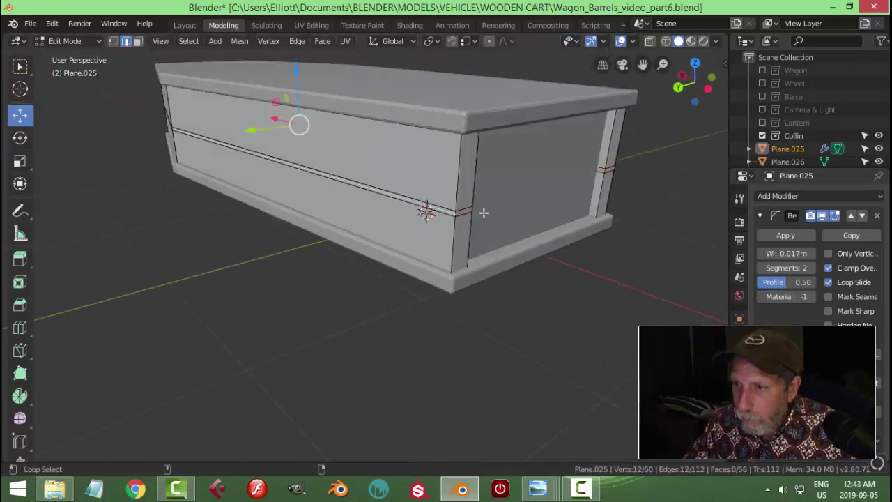
pyautogui.moveTo(482, 213); pyautogui.dragTo(425, 233, button='middle')
pyautogui.hotkey('alt', 's')
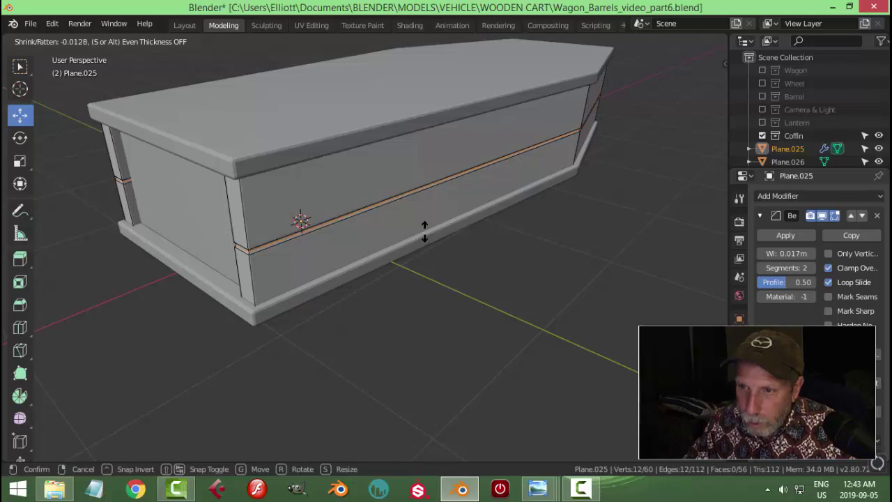
pyautogui.click(426, 232)
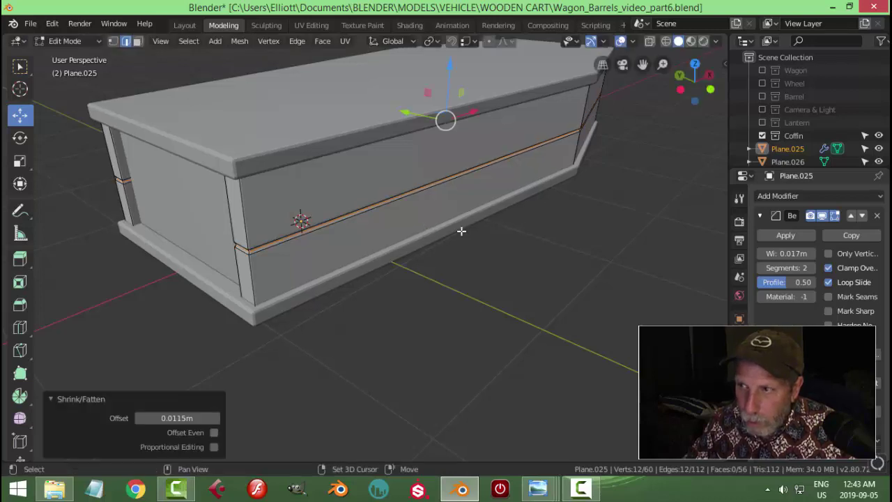
pyautogui.press('Tab')
pyautogui.scroll(-4, 502, 230)
pyautogui.moveTo(565, 241); pyautogui.dragTo(450, 216, button='middle')
# Add centred loop cuts across both end panels of Plane.026
pyautogui.click(526, 212)
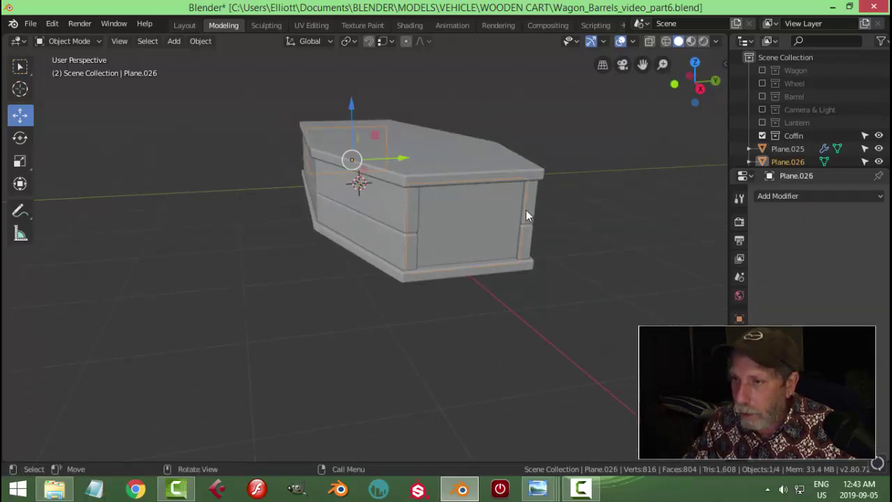
pyautogui.press('Tab')
pyautogui.moveTo(532, 225); pyautogui.dragTo(390, 231, button='middle')
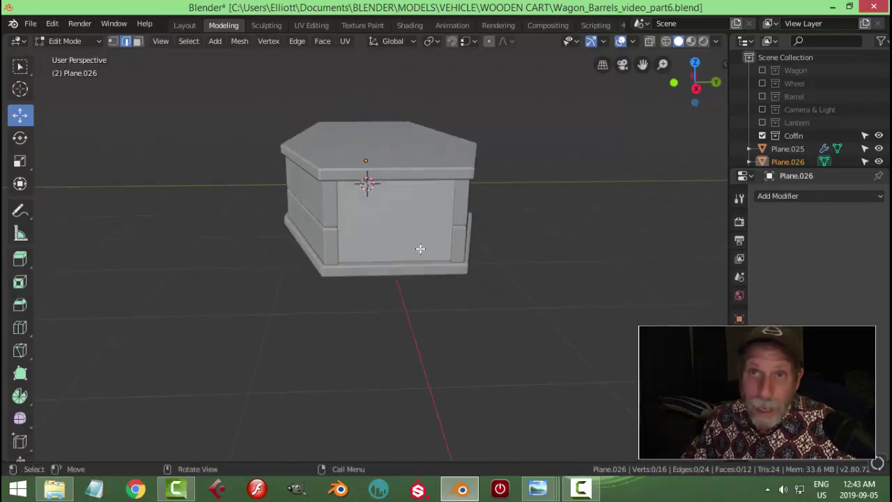
pyautogui.hotkey('ctrl', 'r')
pyautogui.click(446, 228)
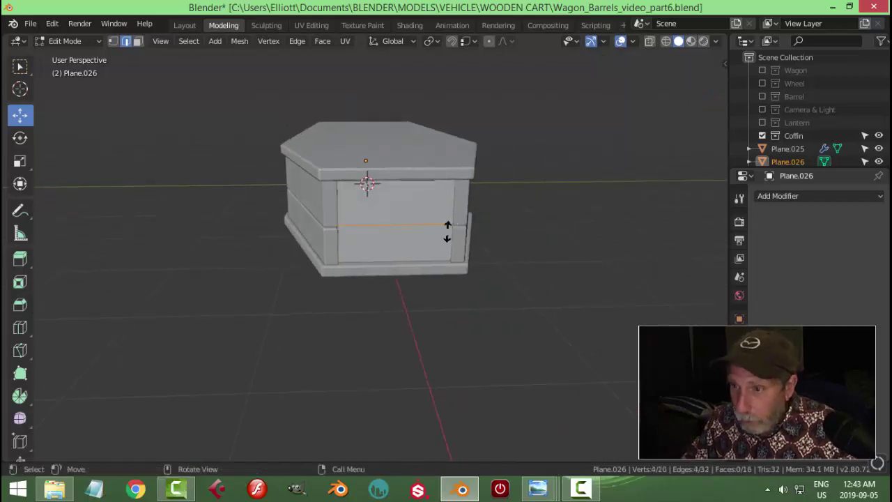
pyautogui.rightClick(446, 230)
pyautogui.moveTo(427, 240); pyautogui.dragTo(430, 207, button='middle')
pyautogui.hotkey('ctrl', 'r')
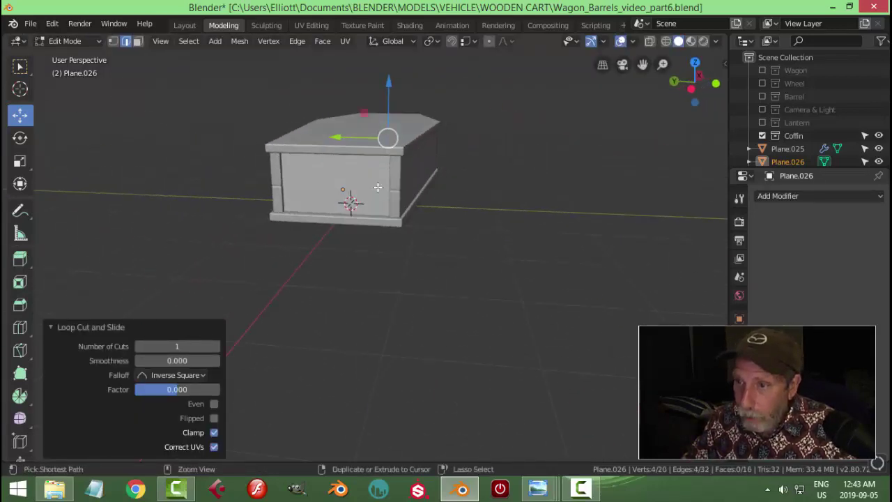
pyautogui.click(353, 193)
pyautogui.rightClick(353, 194)
pyautogui.moveTo(503, 211); pyautogui.dragTo(446, 253, button='middle')
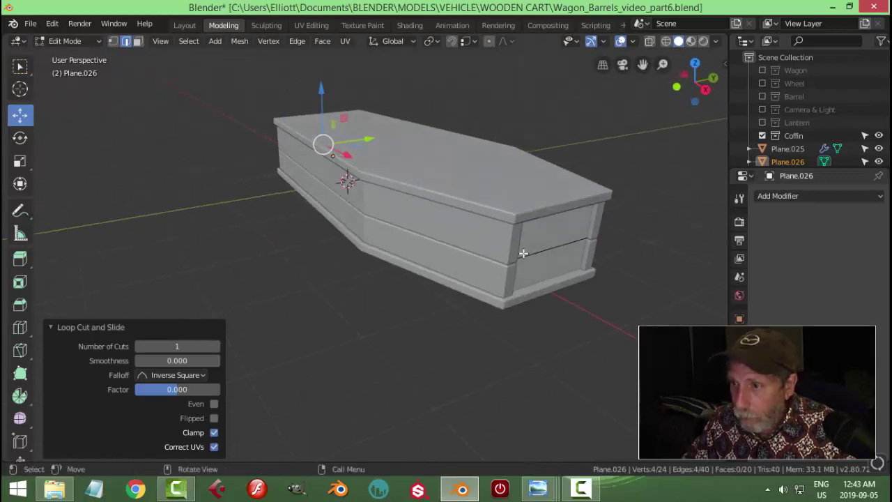
# Bevel the end-panel edge loops into a groove
pyautogui.keyDown('alt'); pyautogui.click(537, 253); pyautogui.keyUp('alt')
pyautogui.moveTo(537, 253)
pyautogui.mouseDown(button='middle')
pyautogui.moveTo(576, 261)
pyautogui.moveTo(530, 253)
pyautogui.mouseUp(button='middle')
pyautogui.hotkey('ctrl', 'b')
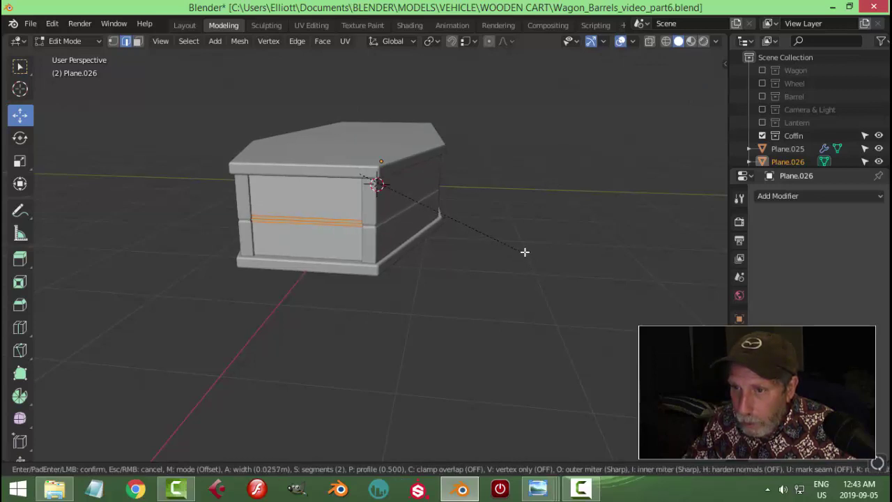
pyautogui.click(525, 251)
pyautogui.moveTo(377, 251); pyautogui.dragTo(426, 231, button='middle')
# Shrink the end grooves' centre loops inward by 0.0252 m
pyautogui.scroll(3, 379, 154)
pyautogui.keyDown('alt'); pyautogui.click(379, 154); pyautogui.keyUp('alt')
pyautogui.scroll(-5, 291, 231)
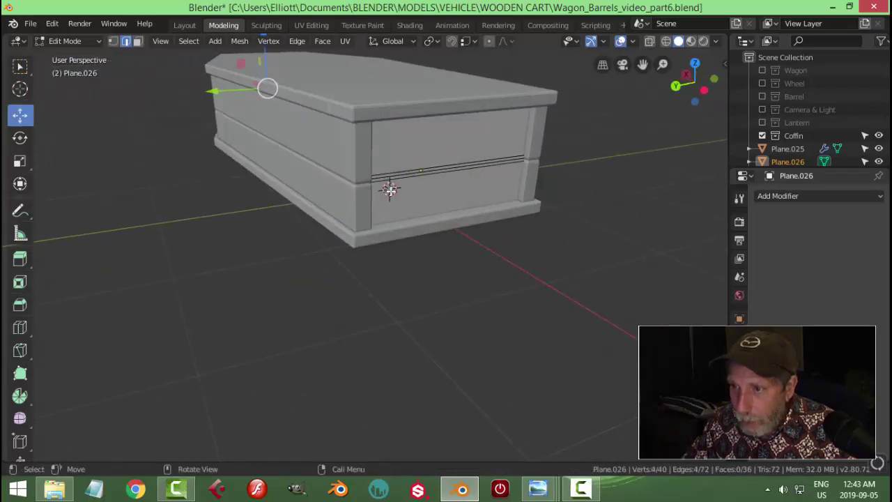
pyautogui.scroll(5, 391, 191)
pyautogui.keyDown('alt'); pyautogui.keyDown('shift'); pyautogui.click(411, 149); pyautogui.keyUp('shift'); pyautogui.keyUp('alt')
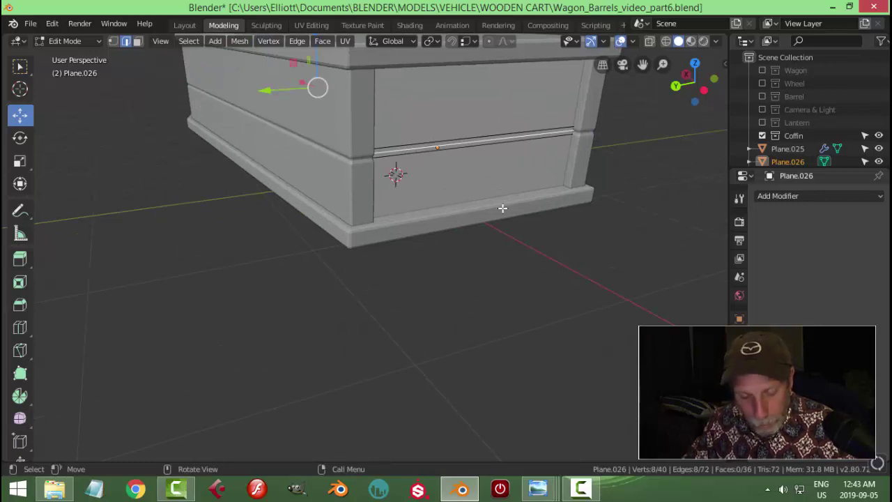
pyautogui.hotkey('alt', 's')
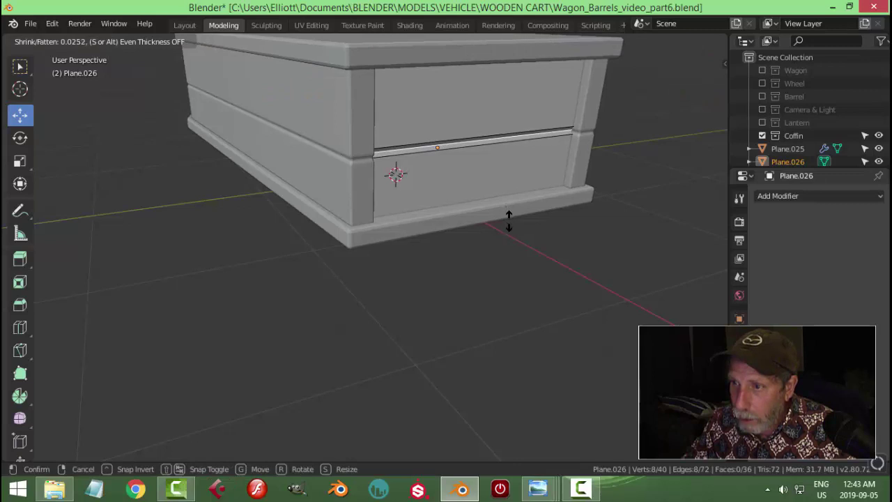
pyautogui.click(509, 221)
pyautogui.moveTo(509, 221); pyautogui.dragTo(574, 221, button='middle')
pyautogui.scroll(-3, 602, 222)
pyautogui.press('Tab')
pyautogui.scroll(-4, 411, 242)
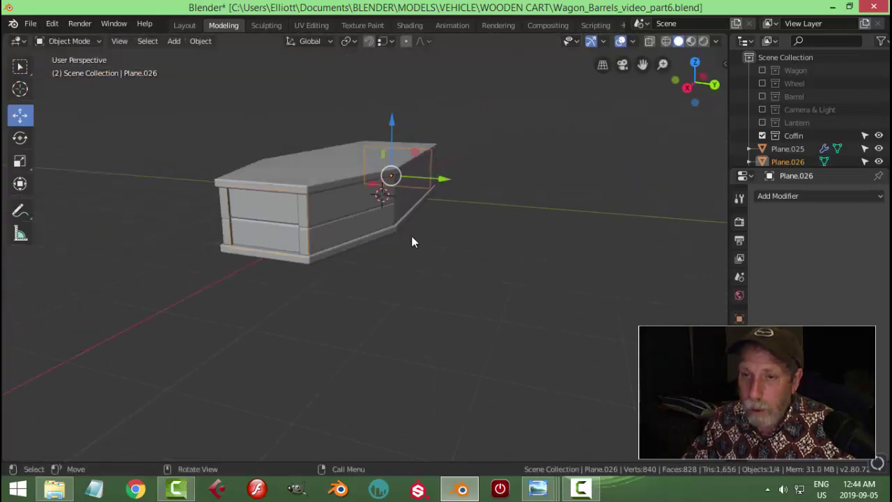
pyautogui.moveTo(412, 242); pyautogui.dragTo(399, 238, button='middle')
pyautogui.scroll(3, 396, 237)
pyautogui.press('Tab')
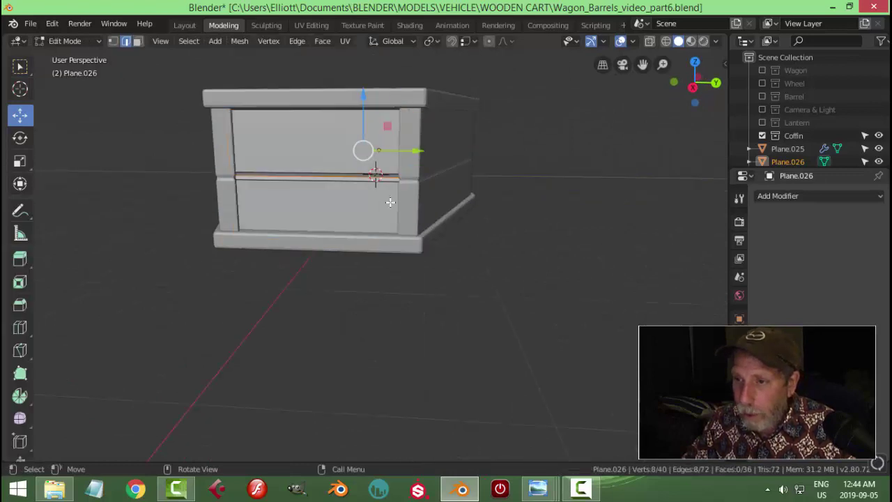
pyautogui.scroll(4, 390, 202)
pyautogui.scroll(-3, 376, 209)
pyautogui.hotkey('alt', 'a')
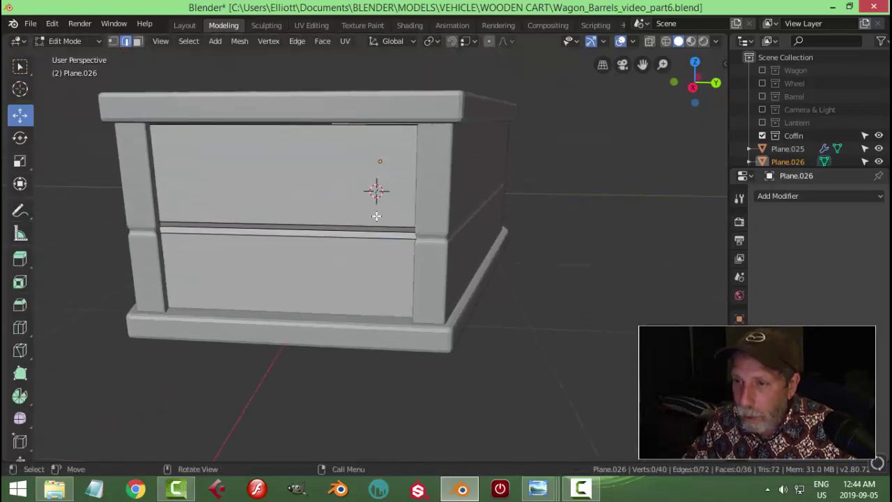
pyautogui.keyDown('alt'); pyautogui.click(377, 218); pyautogui.keyUp('alt')
pyautogui.keyDown('alt'); pyautogui.click(364, 236); pyautogui.keyUp('alt')
pyautogui.moveTo(363, 235); pyautogui.dragTo(278, 241, button='middle')
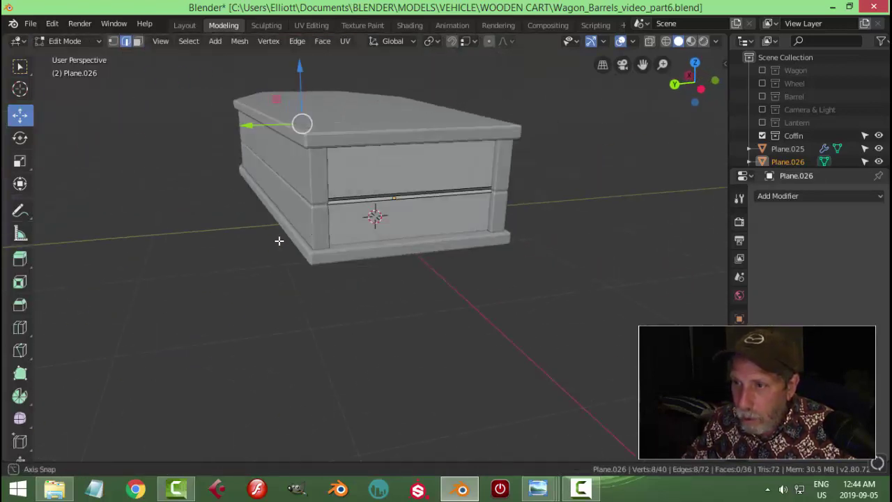
pyautogui.keyDown('alt'); pyautogui.keyDown('shift'); pyautogui.click(400, 192); pyautogui.keyUp('shift'); pyautogui.keyUp('alt')
pyautogui.moveTo(401, 192); pyautogui.dragTo(441, 228, button='middle')
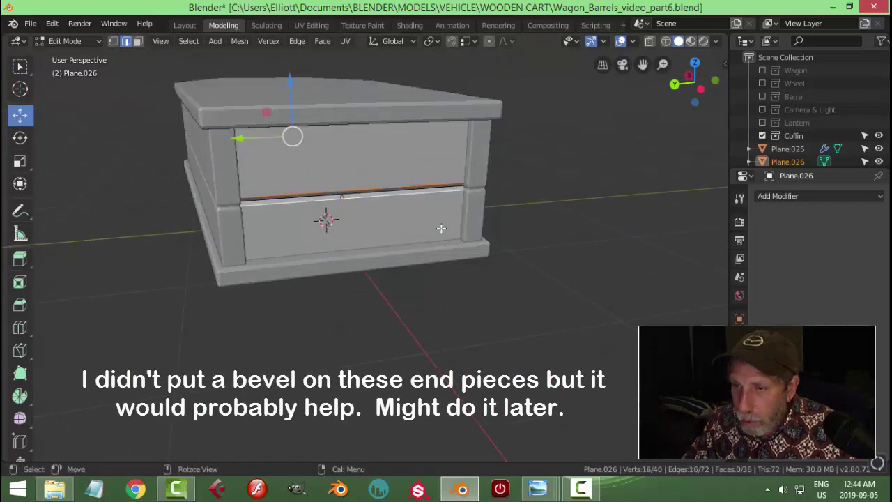
pyautogui.scroll(2, 442, 228)
pyautogui.press('s')
pyautogui.press('z')
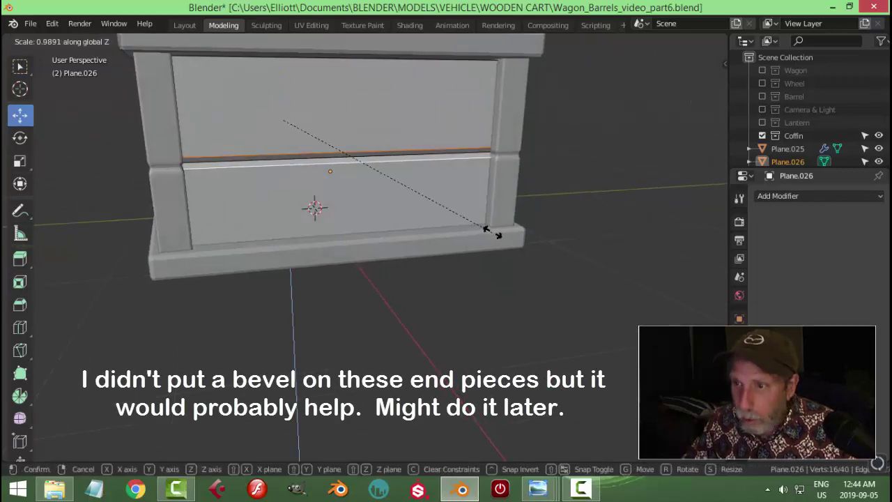
pyautogui.click(429, 184)
pyautogui.press('Tab')
pyautogui.scroll(-3, 432, 183)
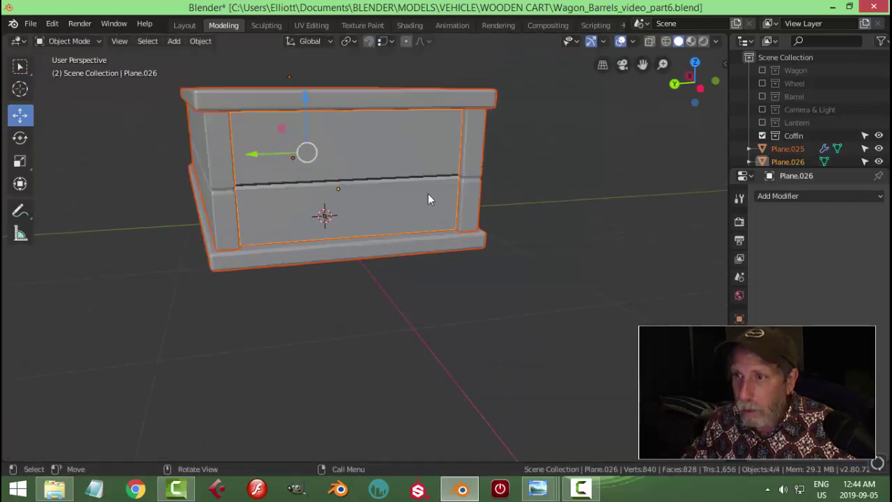
pyautogui.moveTo(428, 194); pyautogui.dragTo(474, 227, button='middle')
pyautogui.hotkey('alt', 'a')
pyautogui.press('a')
pyautogui.hotkey('alt', 'a')
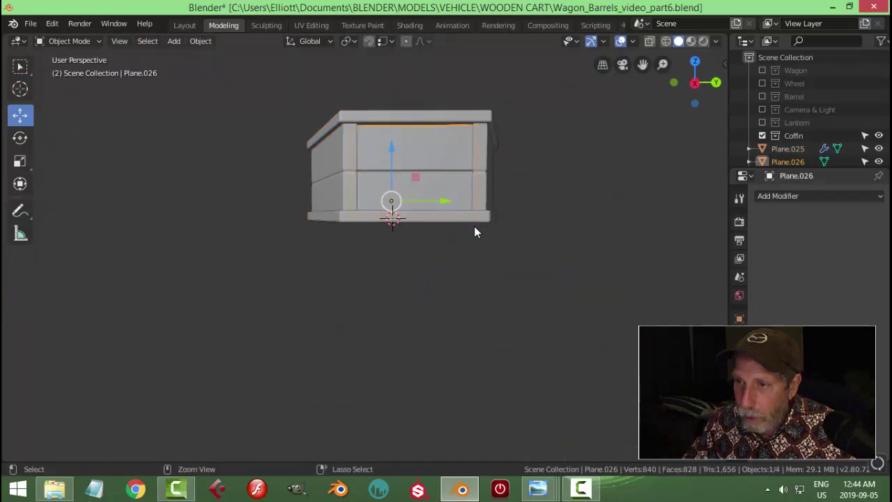
pyautogui.press('Tab')
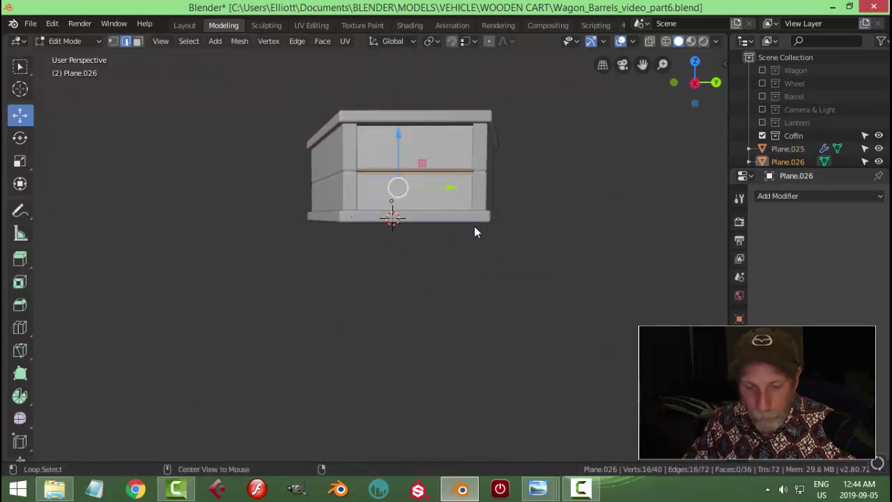
pyautogui.scroll(-3, 474, 226)
pyautogui.press('Tab')
pyautogui.moveTo(507, 207); pyautogui.dragTo(442, 302, button='middle')
pyautogui.hotkey('alt', 'a')
# Add a centred loop and two more lengthwise loops on the lid, then bevel them
pyautogui.click(474, 235)
pyautogui.press('Tab')
pyautogui.moveTo(380, 252); pyautogui.dragTo(463, 249, button='middle')
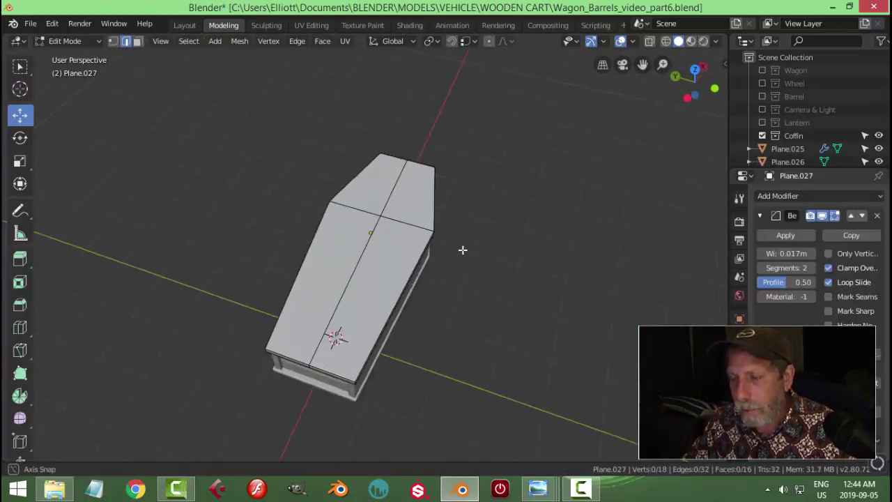
pyautogui.hotkey('ctrl', 'r')
pyautogui.click(352, 201)
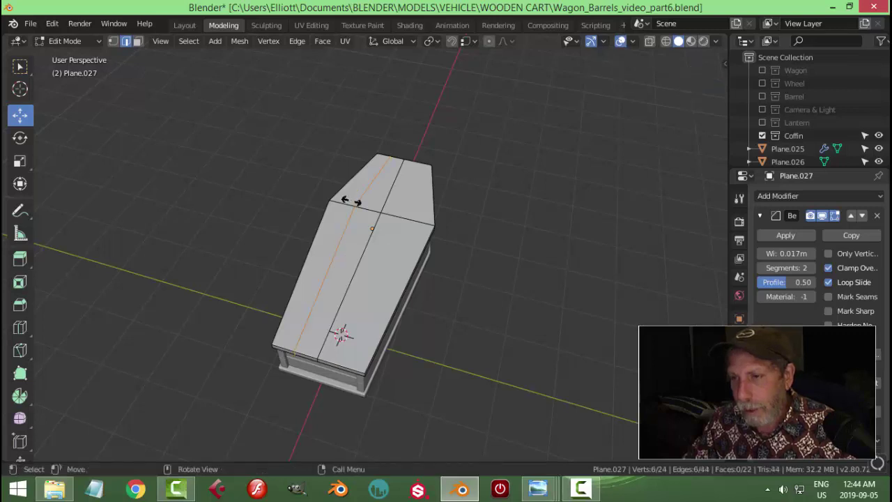
pyautogui.rightClick(352, 200)
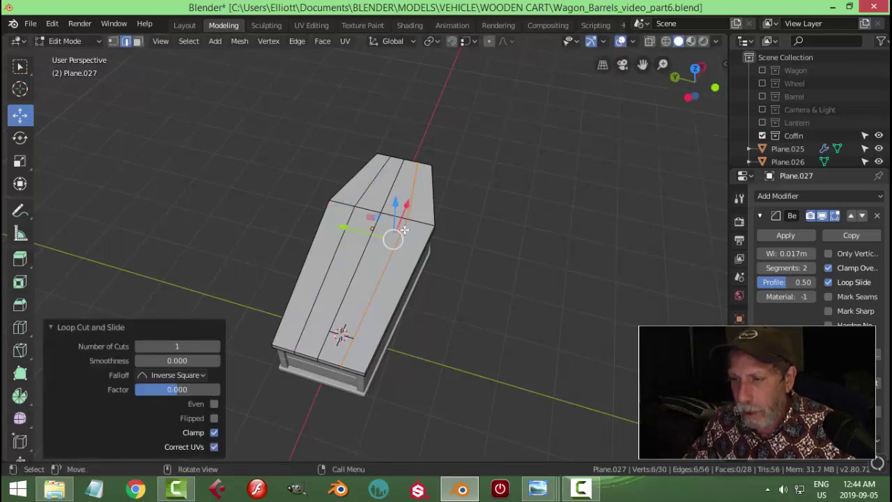
pyautogui.keyDown('alt'); pyautogui.keyDown('shift'); pyautogui.click(394, 186); pyautogui.keyUp('shift'); pyautogui.keyUp('alt')
pyautogui.keyDown('alt'); pyautogui.keyDown('shift'); pyautogui.click(376, 178); pyautogui.keyUp('shift'); pyautogui.keyUp('alt')
pyautogui.moveTo(464, 258); pyautogui.dragTo(397, 265, button='middle')
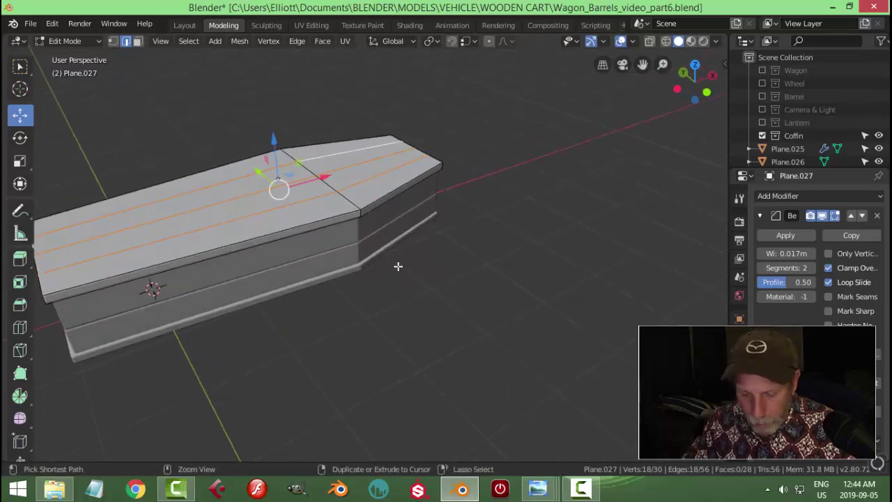
pyautogui.hotkey('ctrl', 'b')
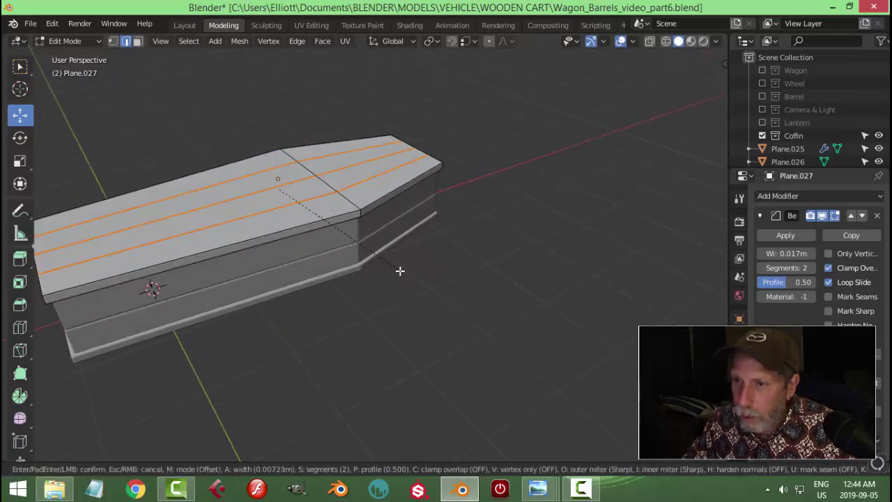
pyautogui.click(400, 273)
pyautogui.scroll(3, 401, 276)
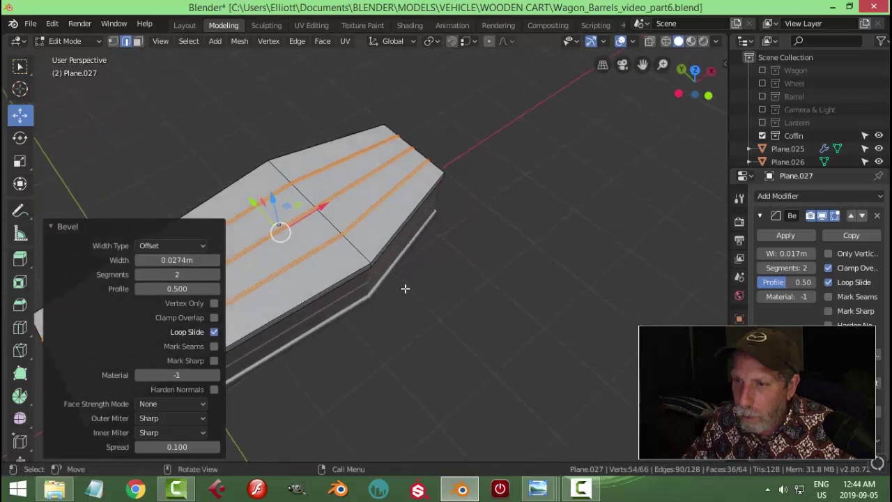
# Select the bevel seam loops and shrink them inward about 0.025 to sink the grooves
pyautogui.keyDown('alt'); pyautogui.click(342, 214); pyautogui.keyUp('alt')
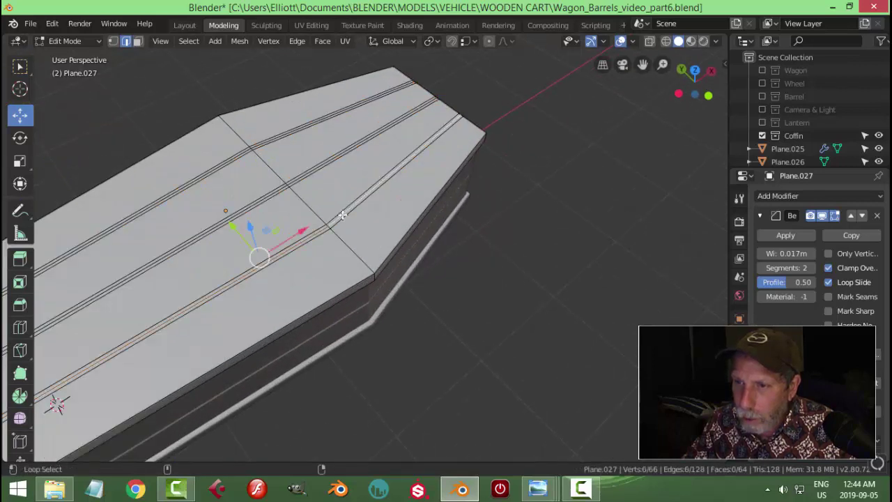
pyautogui.keyDown('alt'); pyautogui.click(310, 170); pyautogui.keyUp('alt')
pyautogui.keyDown('alt'); pyautogui.keyDown('shift'); pyautogui.click(307, 174); pyautogui.keyUp('shift'); pyautogui.keyUp('alt')
pyautogui.moveTo(309, 165); pyautogui.dragTo(274, 123, button='middle')
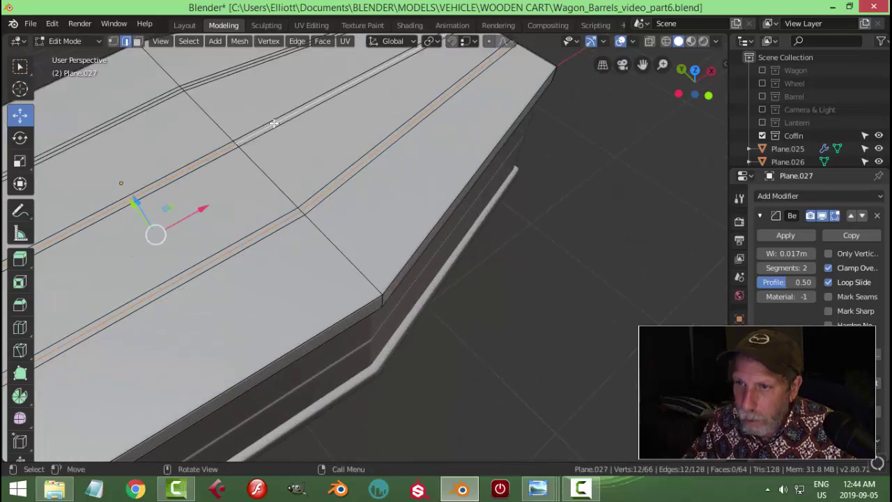
pyautogui.keyDown('alt'); pyautogui.keyDown('shift'); pyautogui.click(205, 80); pyautogui.keyUp('shift'); pyautogui.keyUp('alt')
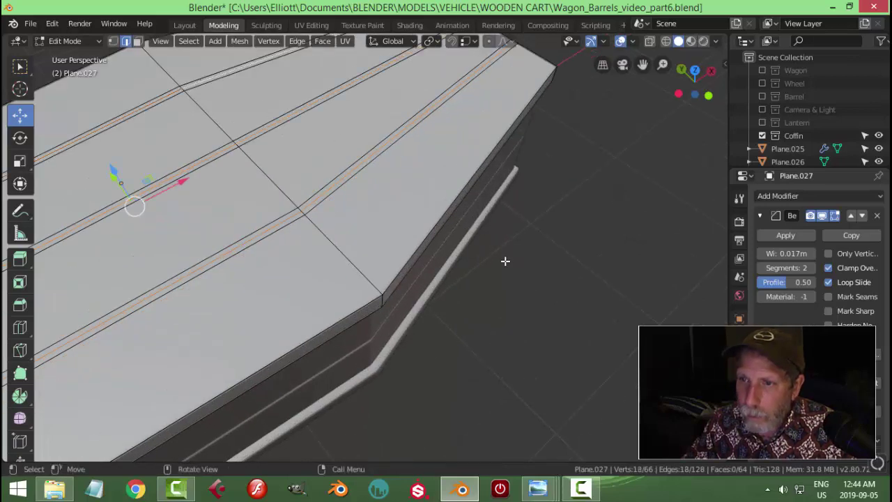
pyautogui.moveTo(505, 261)
pyautogui.mouseDown(button='middle')
pyautogui.moveTo(504, 241)
pyautogui.moveTo(551, 234)
pyautogui.moveTo(542, 225)
pyautogui.moveTo(513, 247)
pyautogui.mouseUp(button='middle')
pyautogui.press('Home')
pyautogui.hotkey('alt', 's')
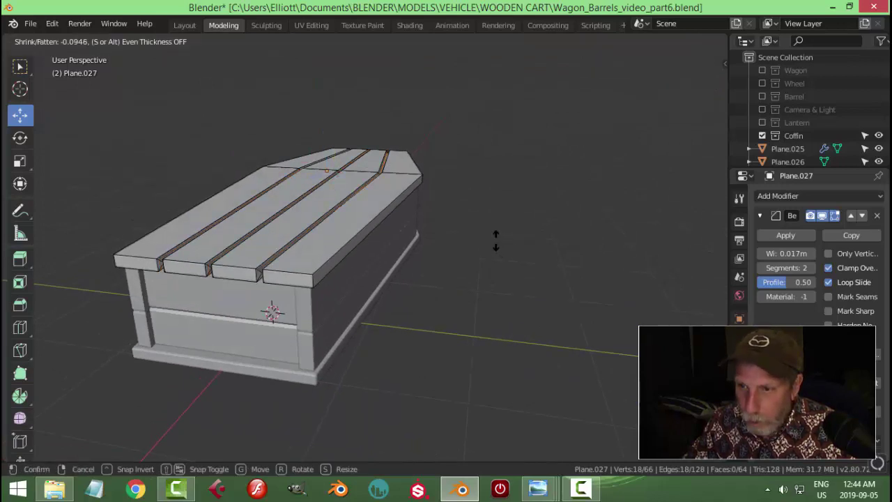
pyautogui.click(518, 267)
pyautogui.press('Tab')
pyautogui.scroll(-5, 482, 219)
pyautogui.moveTo(482, 219); pyautogui.dragTo(224, 176, button='middle')
pyautogui.scroll(4, 367, 272)
# Undo the lid's groove and bevel edits three times, back to the plain split lid
pyautogui.press('a')
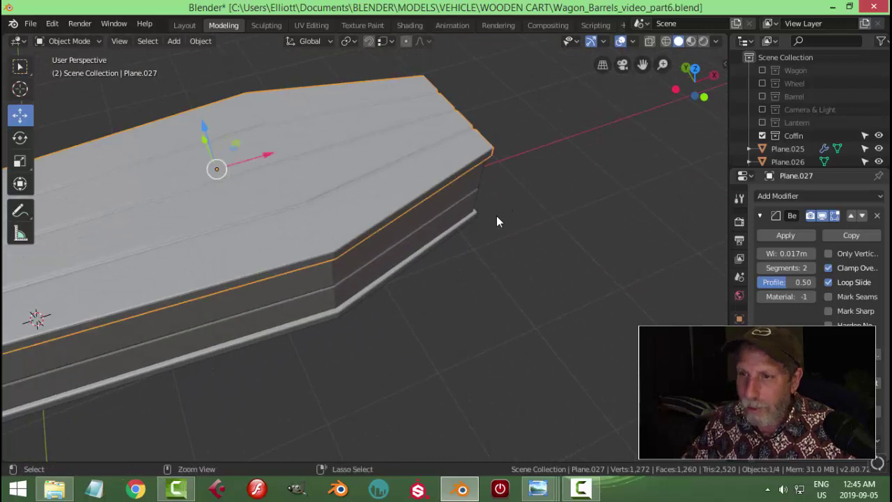
pyautogui.press('Tab')
pyautogui.hotkey('ctrl', 'z')
pyautogui.hotkey('ctrl', 'z')
pyautogui.hotkey('ctrl', 'z')
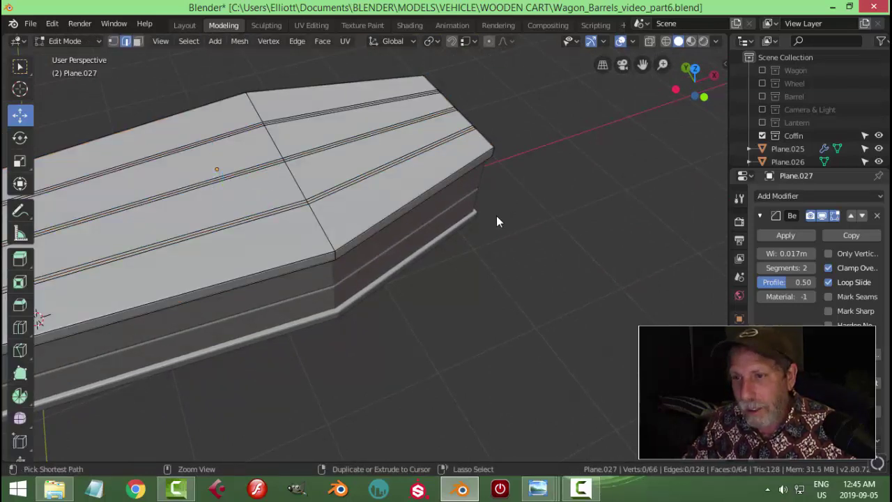
pyautogui.hotkey('ctrl', 'z')
pyautogui.hotkey('ctrl', 'z')
pyautogui.hotkey('ctrl', 'z')
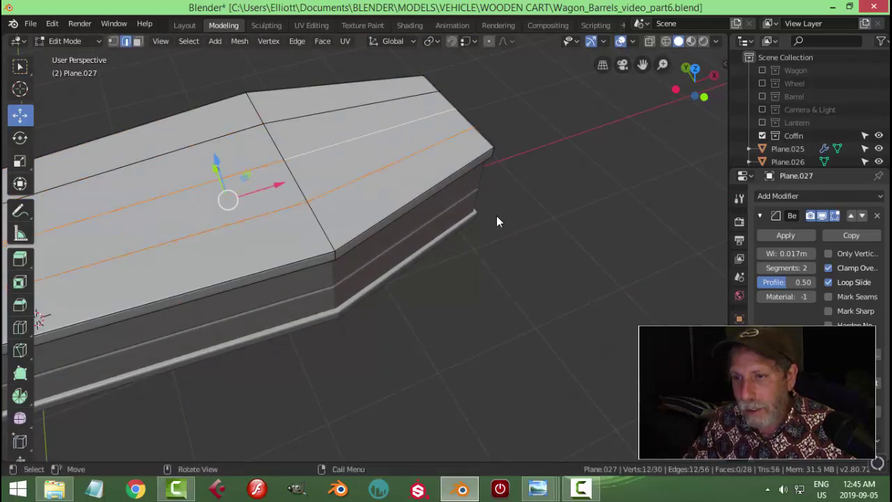
pyautogui.hotkey('ctrl', 'z')
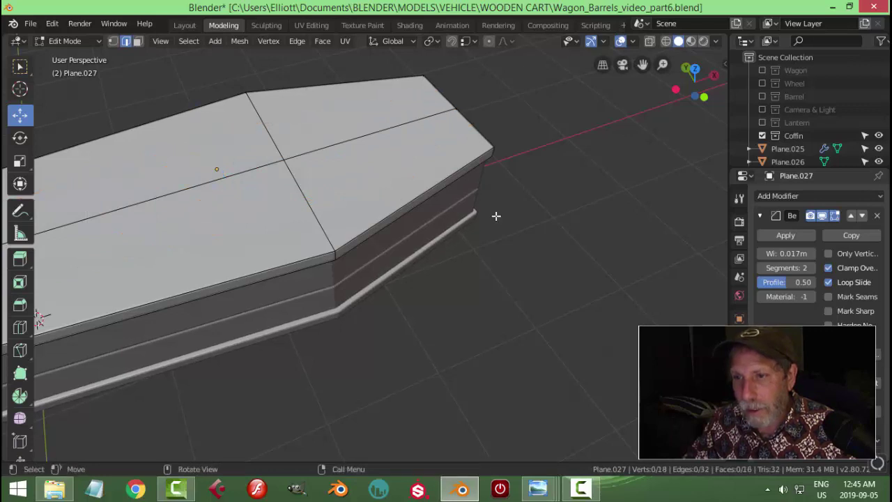
# Select the coffin body
pyautogui.scroll(-6, 465, 243)
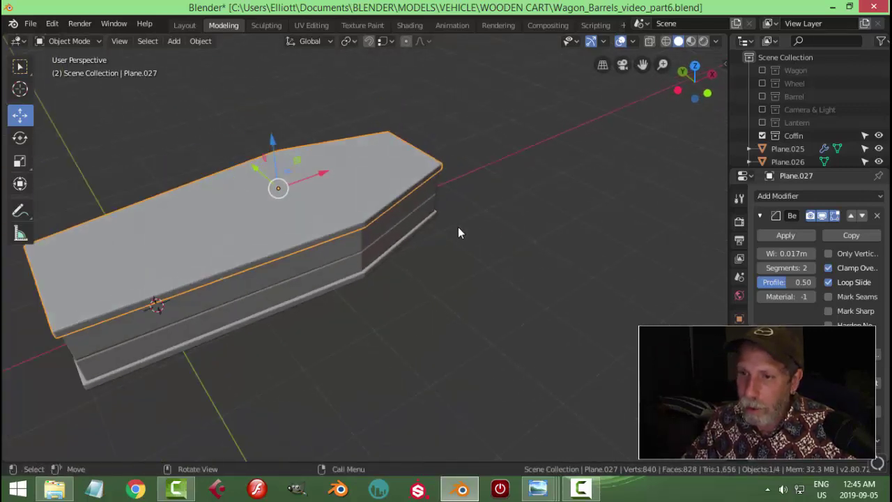
pyautogui.moveTo(458, 233); pyautogui.dragTo(345, 215, button='middle')
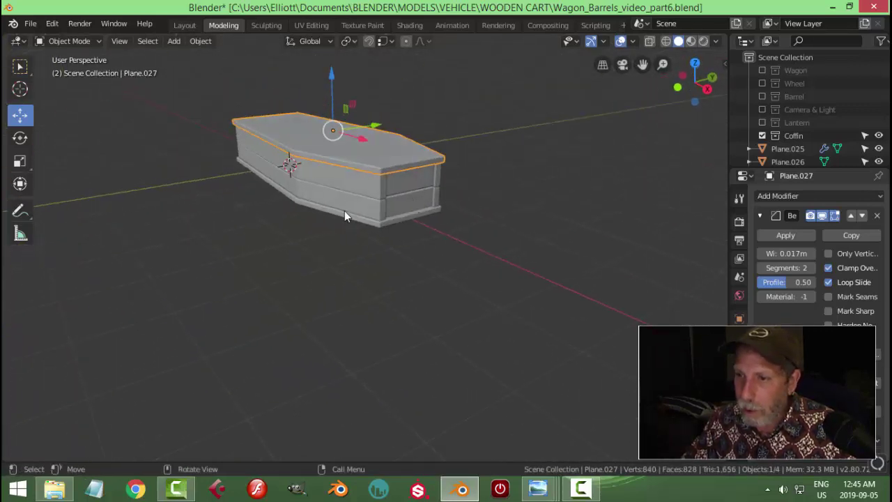
pyautogui.click(416, 192)
pyautogui.moveTo(432, 237); pyautogui.dragTo(246, 152, button='middle')
pyautogui.scroll(2, 445, 235)
# Add a new plane and move it up toward the coffin's top end
pyautogui.hotkey('shift', 'a')
pyautogui.moveTo(324, 160)
pyautogui.click(372, 160)
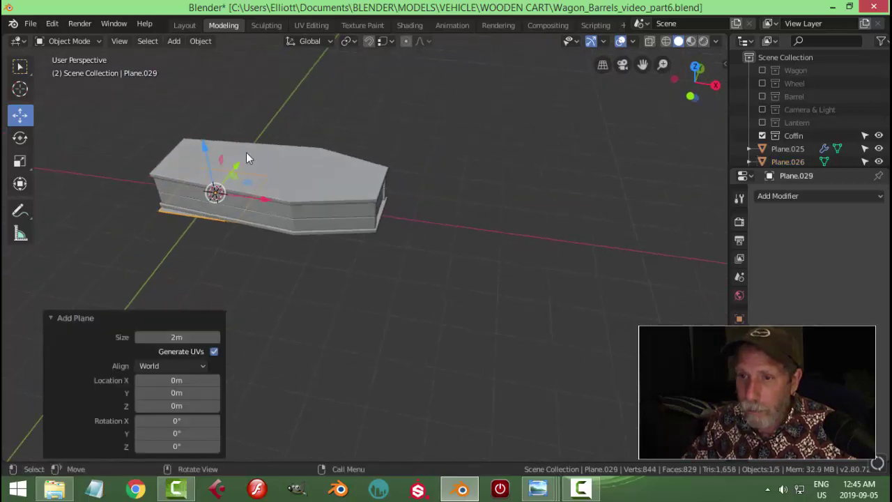
pyautogui.moveTo(199, 149); pyautogui.dragTo(217, 133)
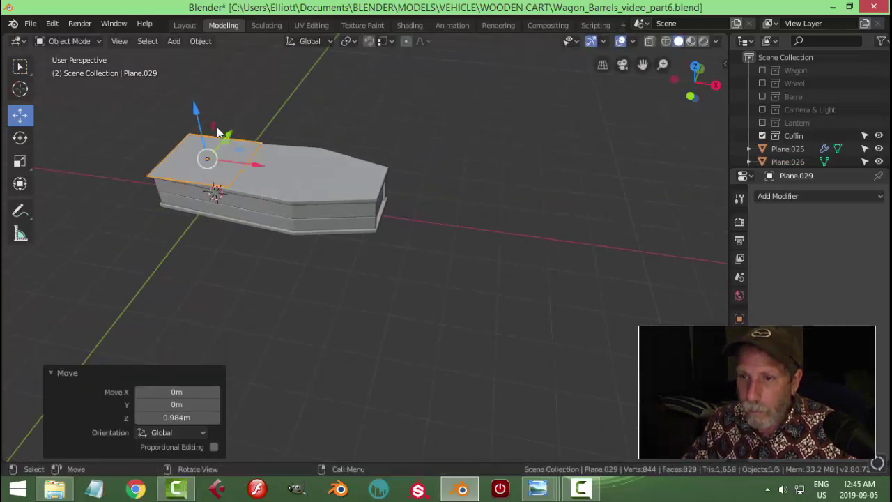
pyautogui.moveTo(259, 171); pyautogui.dragTo(420, 201)
# Scale the plane into a narrow strip (0.778 in Y, 0.802 in X) along the lid
pyautogui.press('Tab')
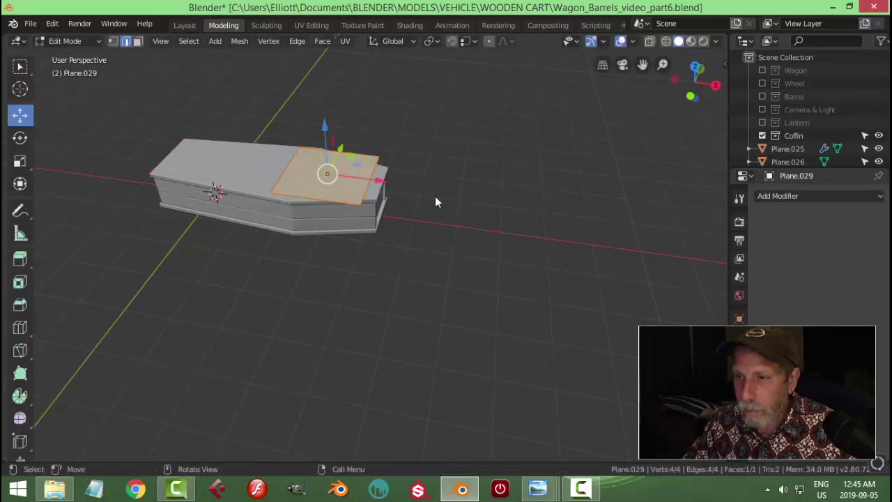
pyautogui.press('s')
pyautogui.press('x')
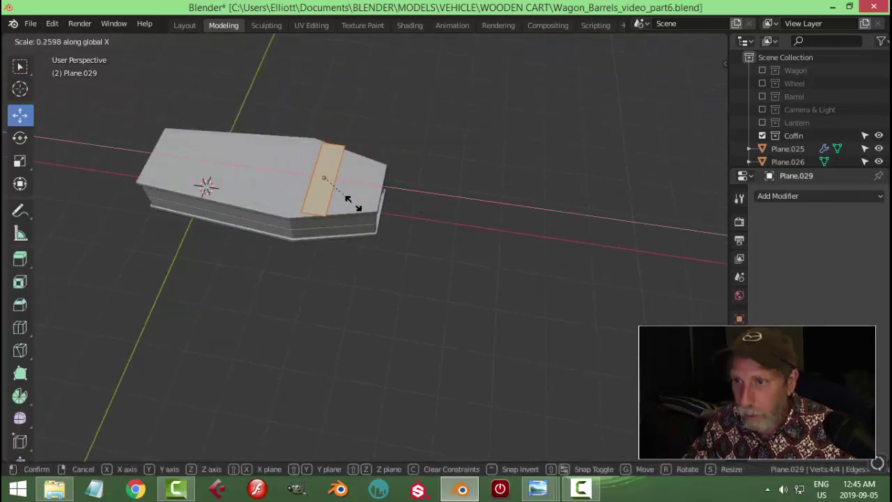
pyautogui.click(338, 195)
pyautogui.moveTo(338, 195); pyautogui.dragTo(425, 185, button='middle')
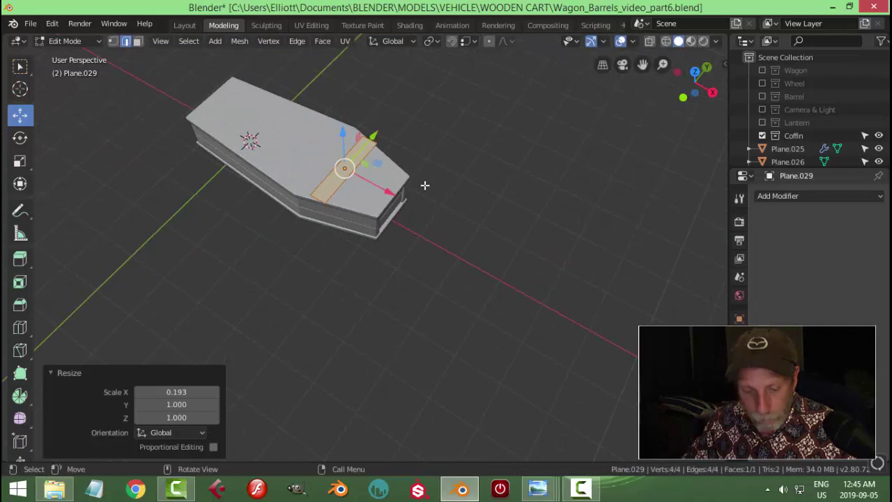
pyautogui.press('s')
pyautogui.press('y')
pyautogui.click(397, 188)
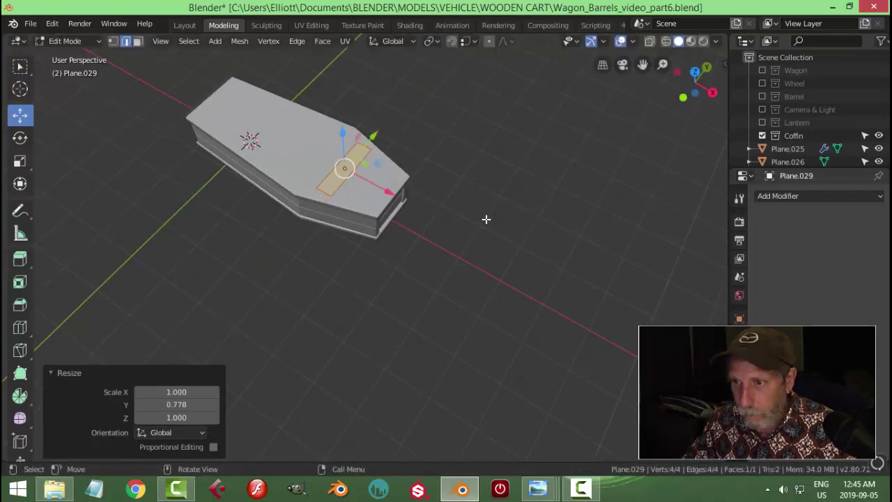
pyautogui.press('s')
pyautogui.press('x')
pyautogui.click(457, 216)
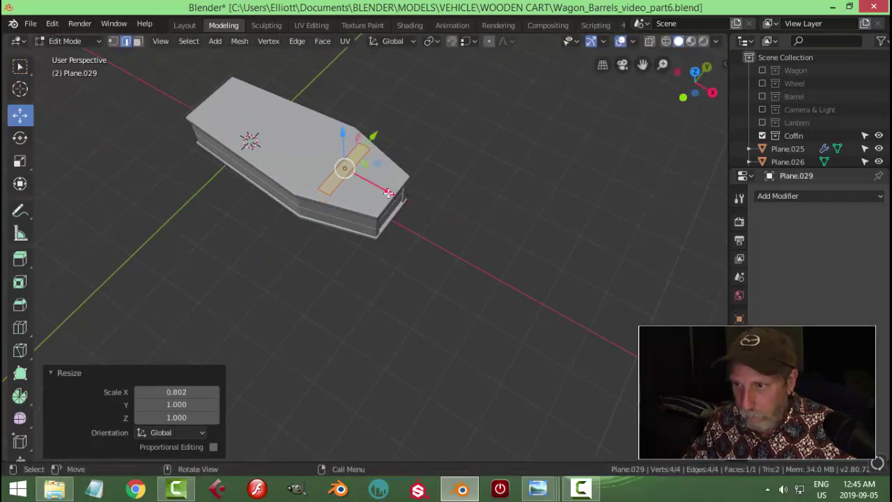
pyautogui.moveTo(389, 193)
pyautogui.mouseDown()
pyautogui.moveTo(406, 208)
pyautogui.moveTo(397, 201)
pyautogui.mouseUp()
pyautogui.moveTo(397, 201); pyautogui.dragTo(442, 163, button='middle')
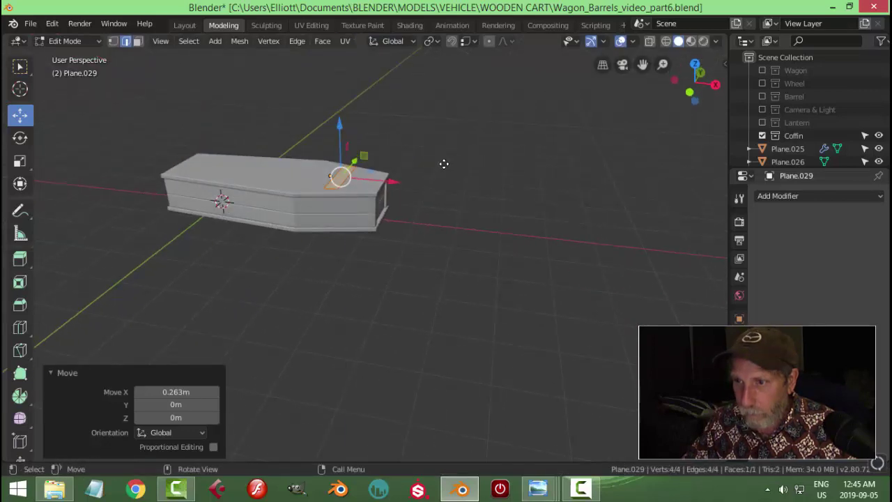
# Delete the plank's top face, flip it 180° about Y and lower it onto the lid
pyautogui.click(442, 159)
pyautogui.scroll(3, 410, 238)
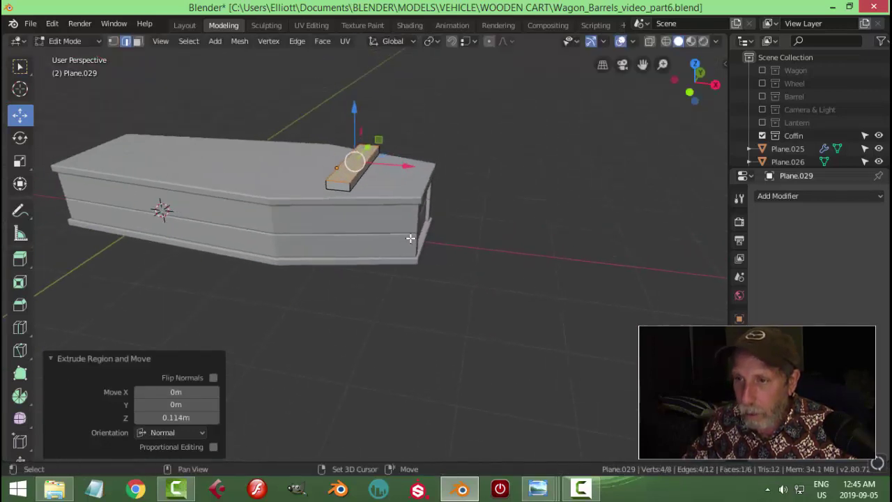
pyautogui.press('x')
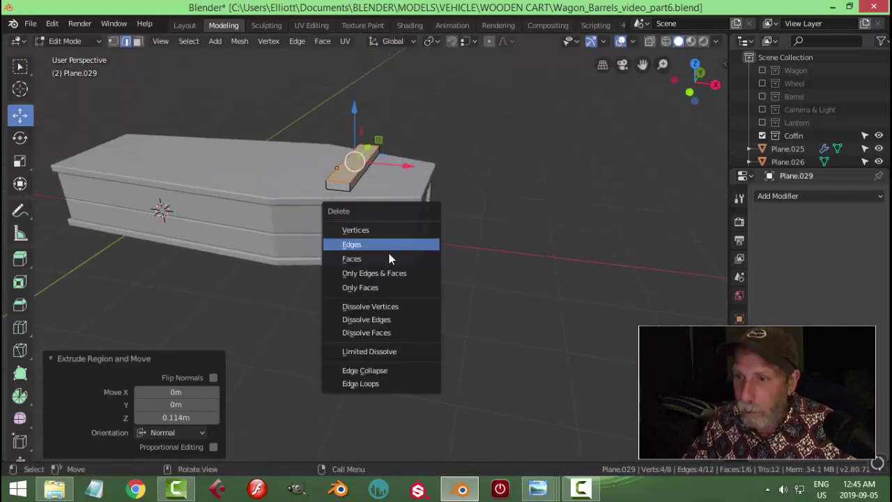
pyautogui.click(391, 258)
pyautogui.press('a')
pyautogui.moveTo(400, 201); pyautogui.dragTo(421, 209, button='middle')
pyautogui.write('ry1')
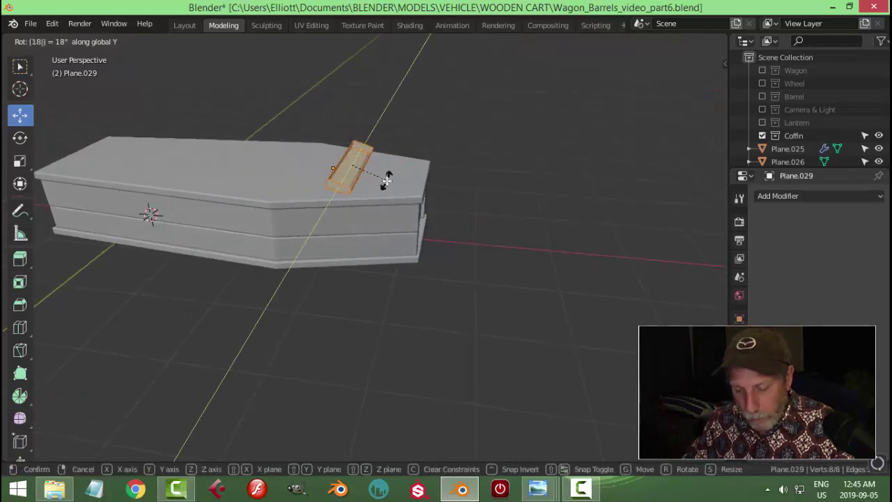
pyautogui.press('Return')
pyautogui.moveTo(350, 117); pyautogui.dragTo(385, 153)
pyautogui.press('Tab')
# Copy the lid's bevel modifier onto the plank with Ctrl+L
pyautogui.keyDown('shift'); pyautogui.click(391, 187); pyautogui.keyUp('shift')
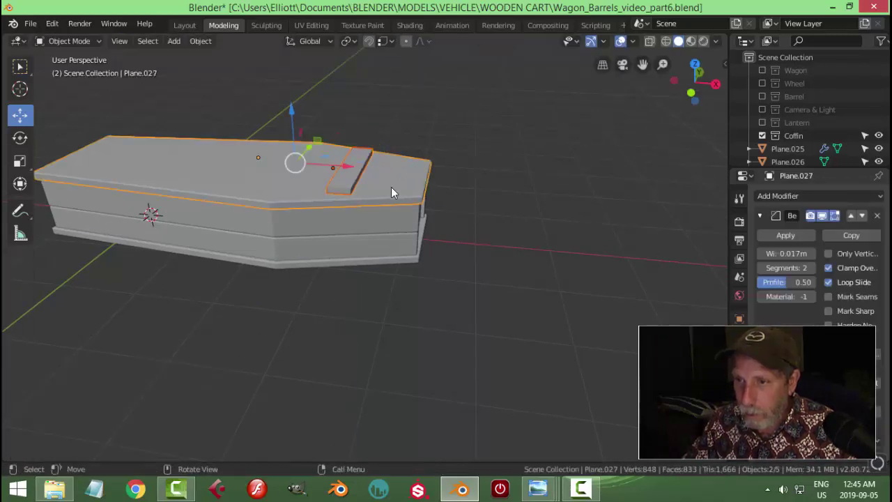
pyautogui.hotkey('ctrl', 'l')
pyautogui.click(391, 187)
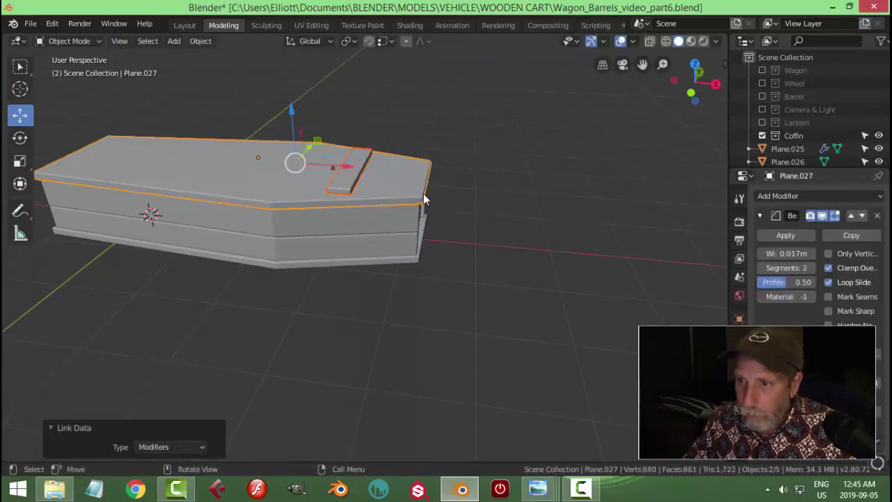
pyautogui.click(423, 193)
pyautogui.moveTo(423, 193); pyautogui.dragTo(389, 210, button='middle')
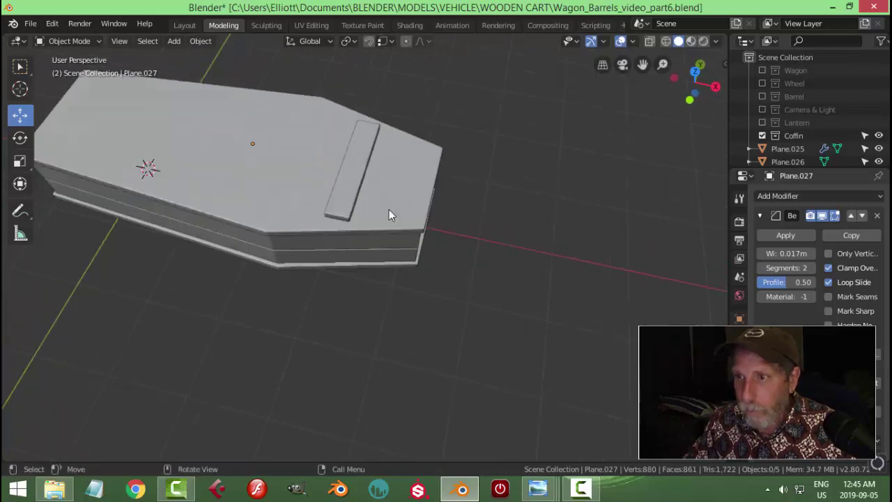
pyautogui.moveTo(356, 175); pyautogui.dragTo(403, 197, button='middle')
# Duplicate the strip to the left, rotate it -12.5° around Z and resize it
pyautogui.hotkey('shift', 'd')
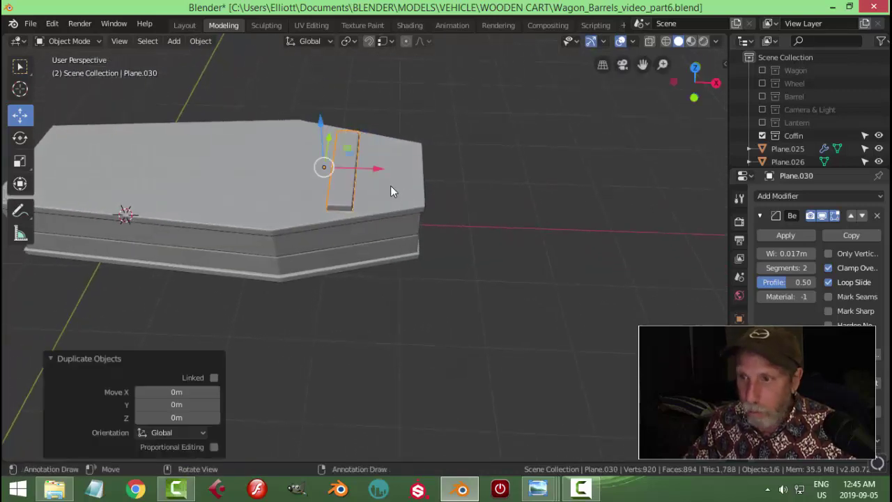
pyautogui.click(265, 170)
pyautogui.press('r')
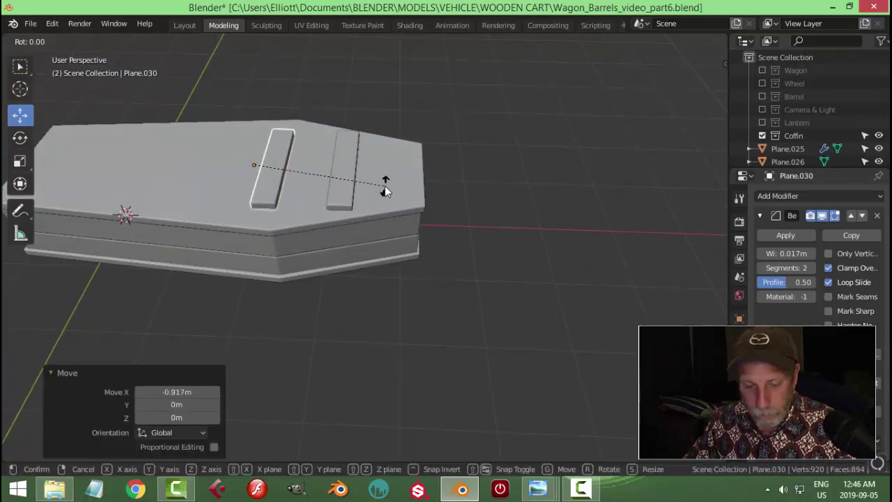
pyautogui.press('z')
pyautogui.click(366, 200)
pyautogui.press('s')
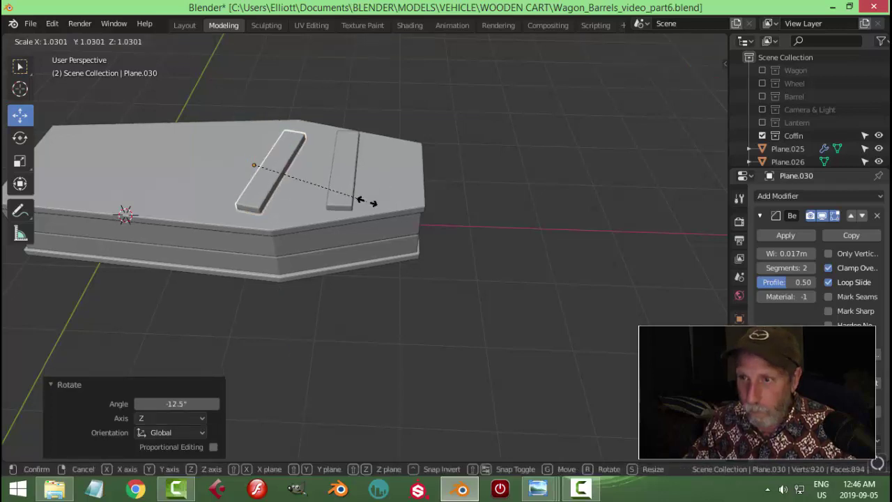
pyautogui.click(369, 199)
pyautogui.scroll(-3, 430, 195)
pyautogui.moveTo(430, 195); pyautogui.dragTo(379, 199, button='middle')
# Rotate the original strip Plane.029 slightly around the Z axis
pyautogui.click(378, 199)
pyautogui.scroll(3, 403, 200)
pyautogui.press('r')
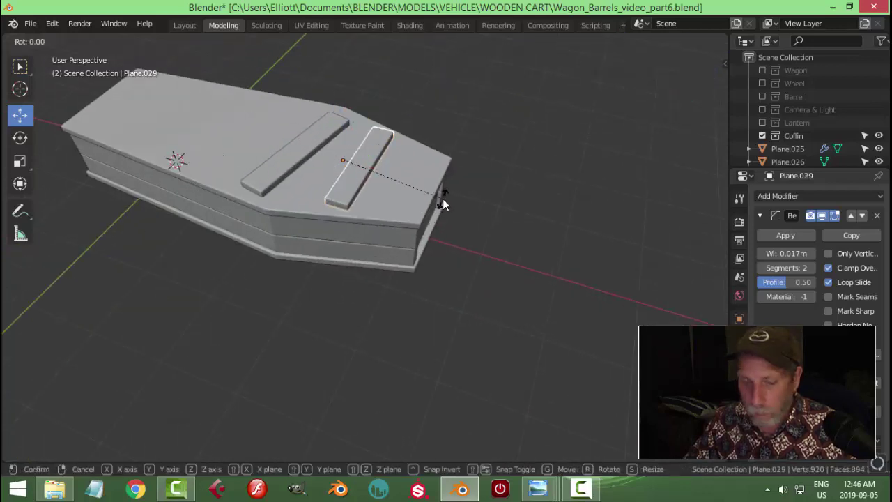
pyautogui.press('x')
pyautogui.press('z')
pyautogui.click(441, 196)
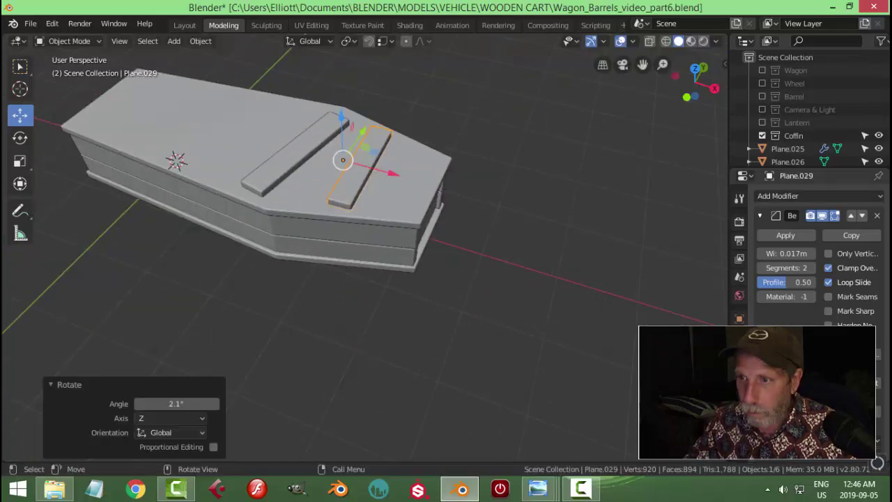
pyautogui.click(433, 198)
pyautogui.moveTo(432, 198); pyautogui.dragTo(500, 217, button='middle')
# Inset the four top faces of Plane.027, extrude them up 0.0326 m and shrink slightly
pyautogui.click(386, 249)
pyautogui.press('Tab')
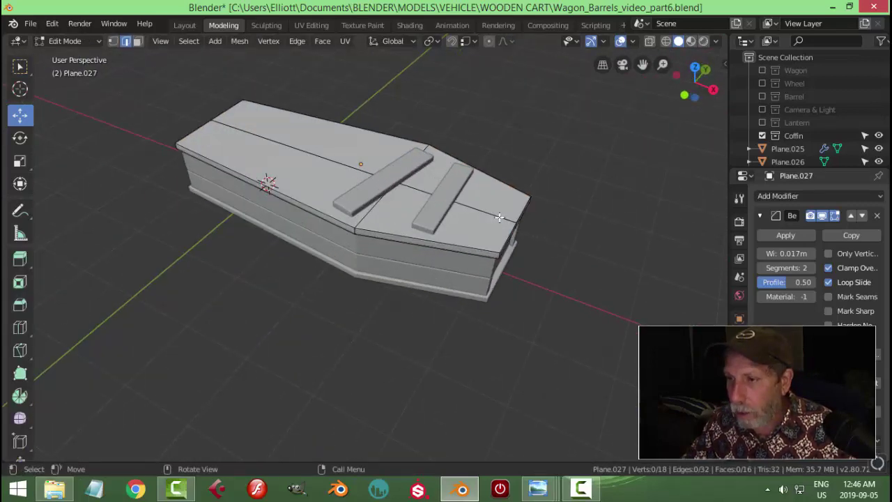
pyautogui.press('3')
pyautogui.click(492, 201)
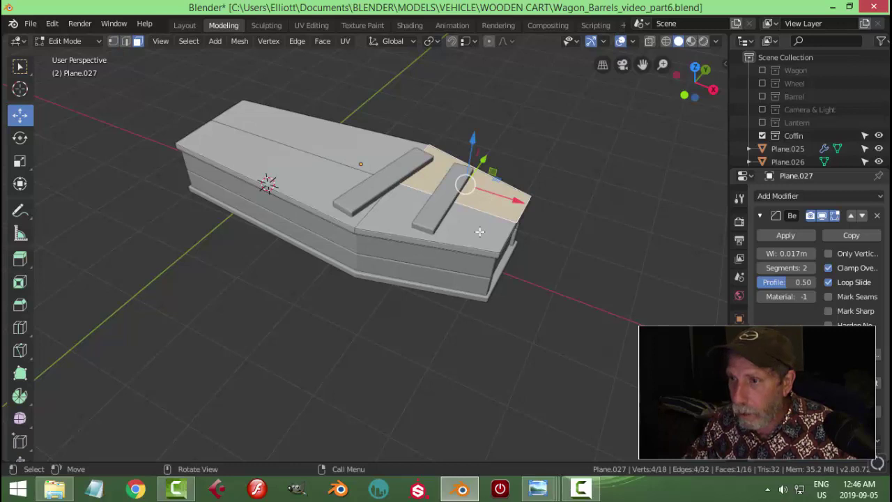
pyautogui.keyDown('shift'); pyautogui.click(438, 227); pyautogui.keyUp('shift')
pyautogui.keyDown('shift'); pyautogui.click(336, 162); pyautogui.keyUp('shift')
pyautogui.keyDown('shift'); pyautogui.click(355, 147); pyautogui.keyUp('shift')
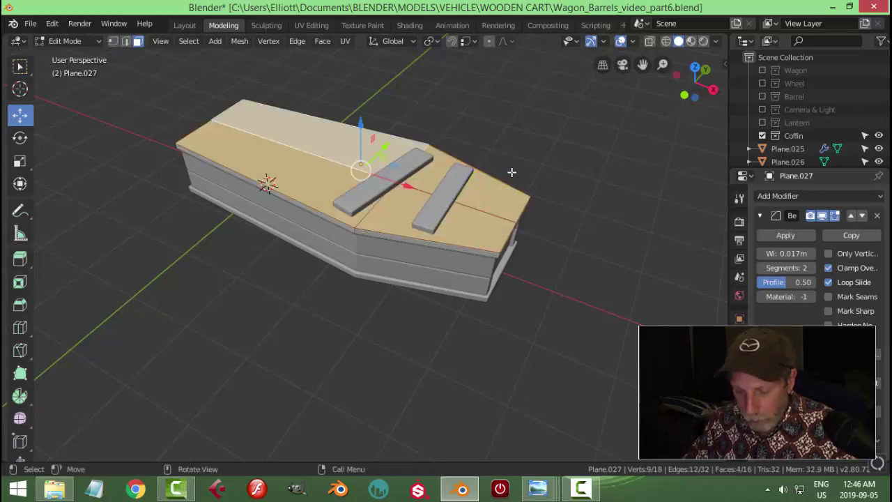
pyautogui.press('i')
pyautogui.moveTo(511, 172); pyautogui.dragTo(510, 171, button='middle')
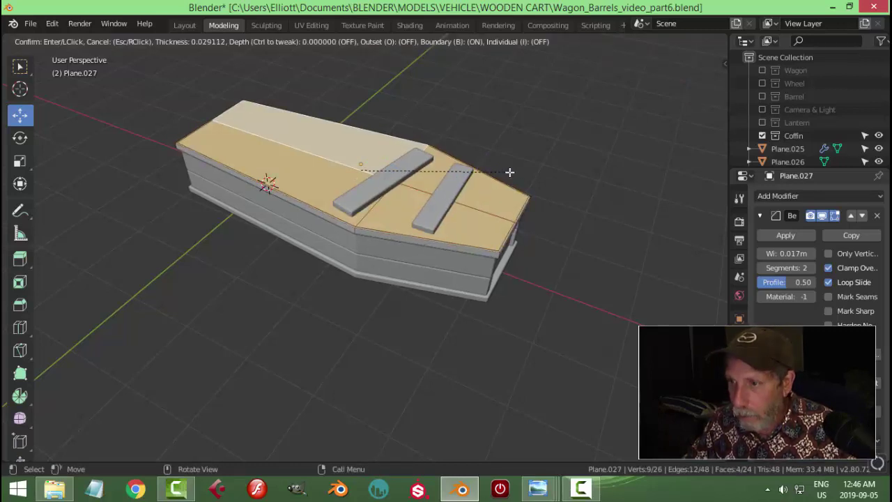
pyautogui.click(510, 171)
pyautogui.press('e')
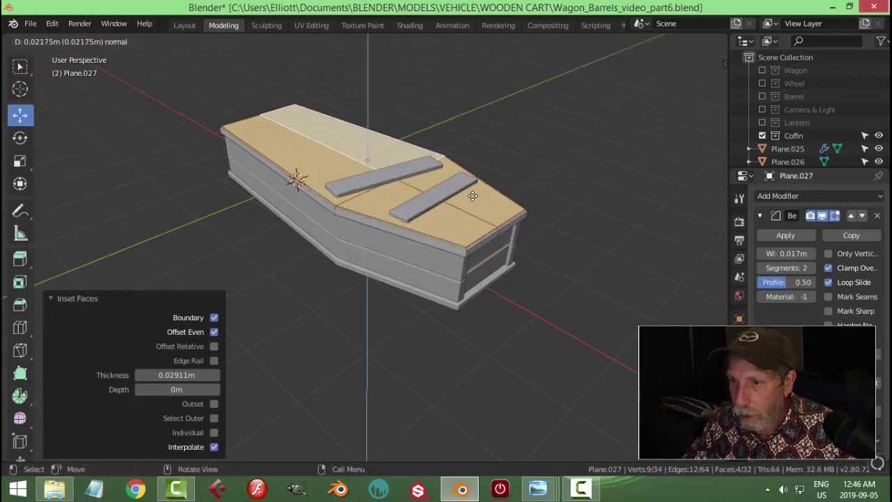
pyautogui.click(493, 193)
pyautogui.press('s')
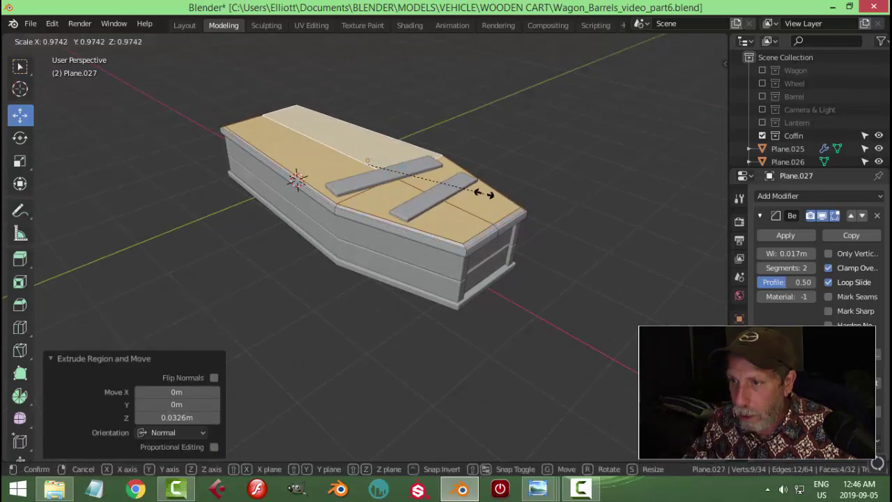
pyautogui.click(486, 198)
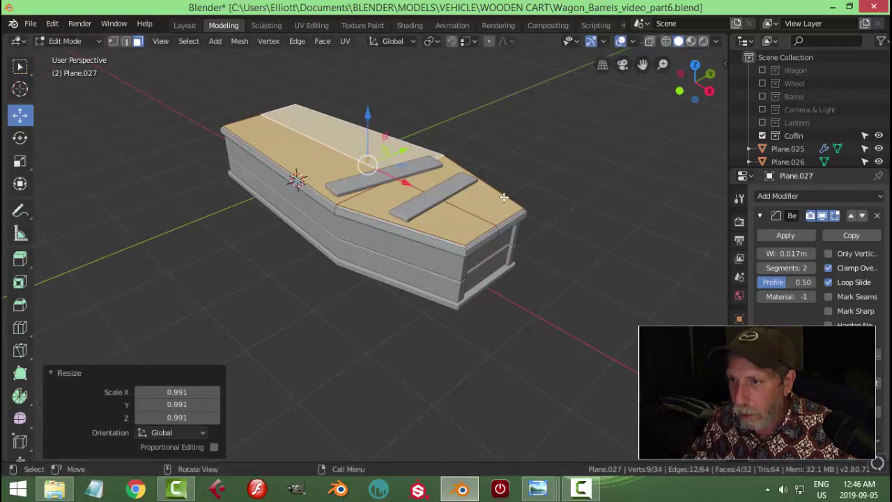
# Raise both lid strips about 0.0073 m so they sit on the new panel
pyautogui.press('Tab')
pyautogui.hotkey('alt', 'a')
pyautogui.moveTo(503, 197); pyautogui.dragTo(415, 175, button='middle')
pyautogui.scroll(2, 415, 174)
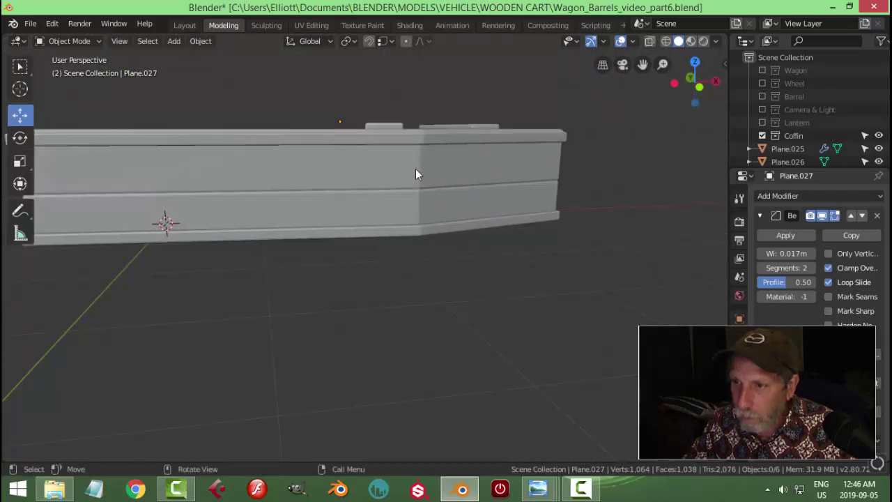
pyautogui.moveTo(516, 185); pyautogui.dragTo(467, 184, button='middle')
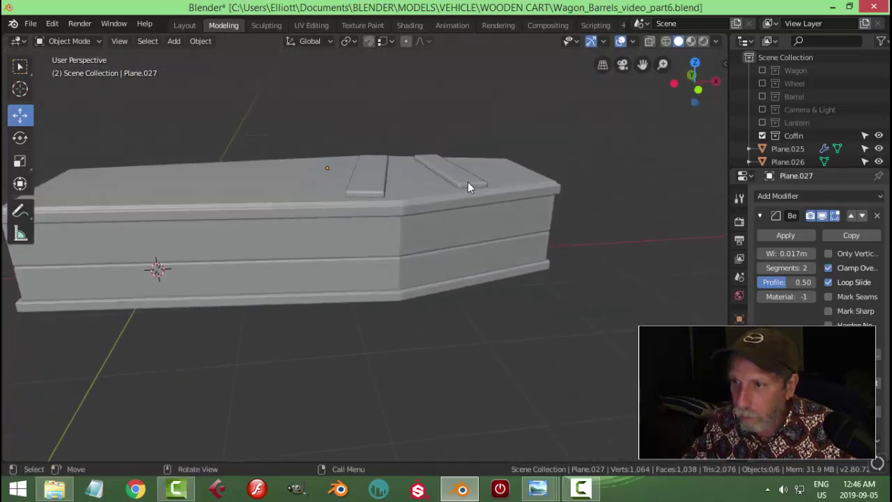
pyautogui.moveTo(389, 121); pyautogui.dragTo(389, 115)
pyautogui.click(474, 147)
pyautogui.moveTo(474, 147); pyautogui.dragTo(655, 209, button='middle')
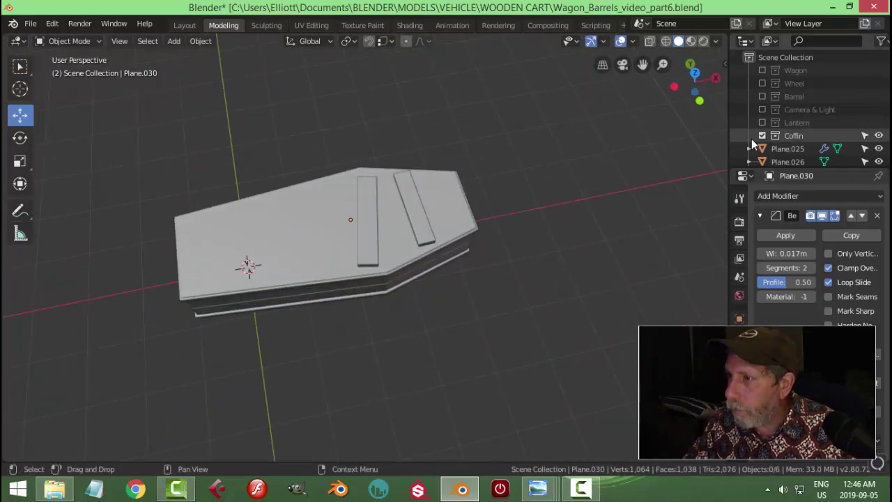
# Drag Plane.025, Plane.028, Plane.029 and Plane.030 into the Coffin collection in the Outliner
pyautogui.scroll(-2, 784, 150)
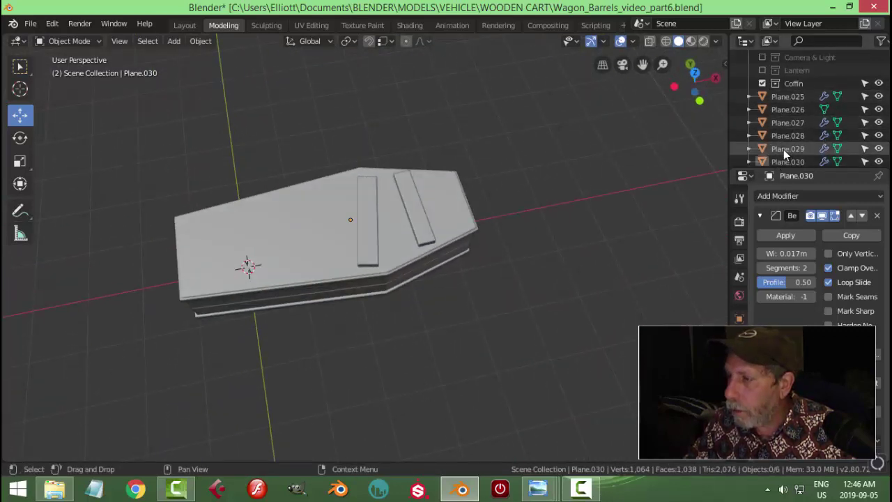
pyautogui.scroll(2, 780, 146)
pyautogui.click(763, 136)
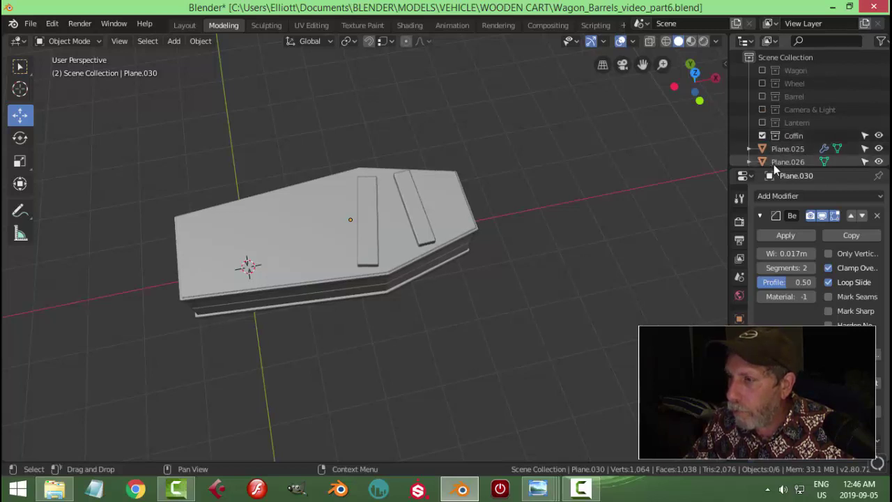
pyautogui.moveTo(777, 169); pyautogui.dragTo(775, 244)
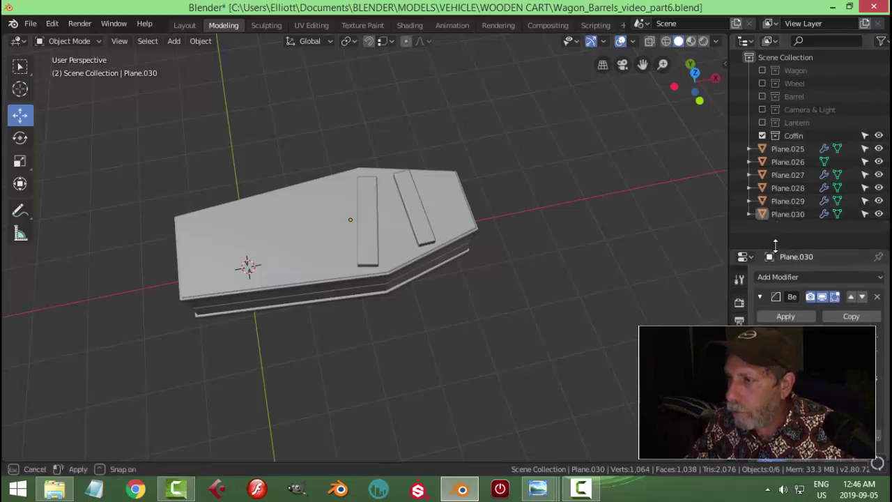
pyautogui.click(788, 148)
pyautogui.moveTo(788, 147); pyautogui.dragTo(794, 144)
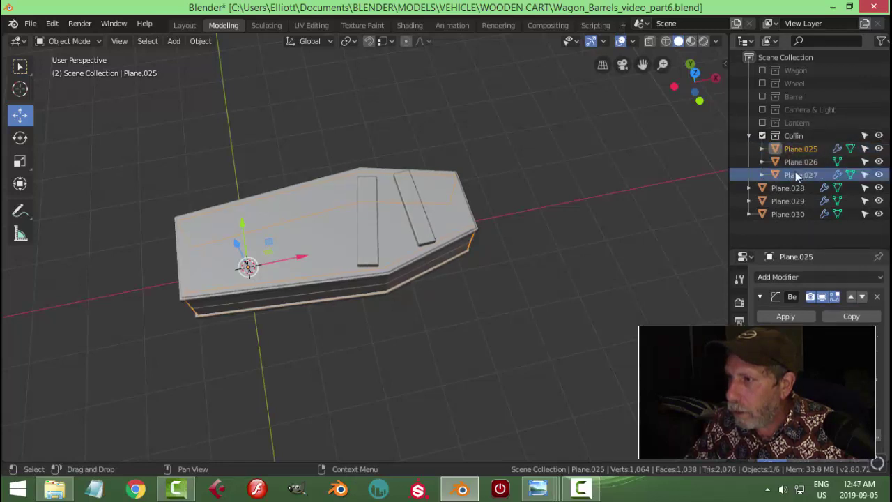
pyautogui.moveTo(786, 187); pyautogui.dragTo(800, 144)
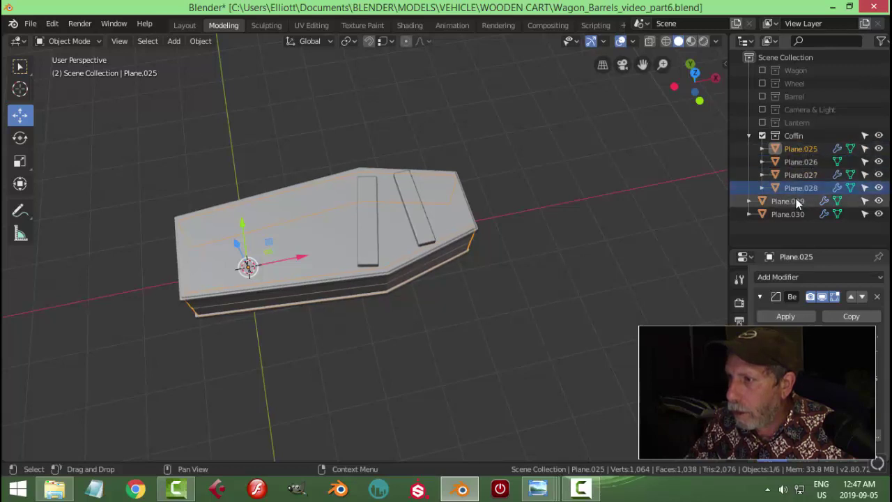
pyautogui.moveTo(796, 200); pyautogui.dragTo(799, 147)
pyautogui.moveTo(786, 215); pyautogui.dragTo(802, 144)
# Toggle the Coffin collection off and on to check it, then show the Lantern collection
pyautogui.click(761, 136)
pyautogui.click(762, 136)
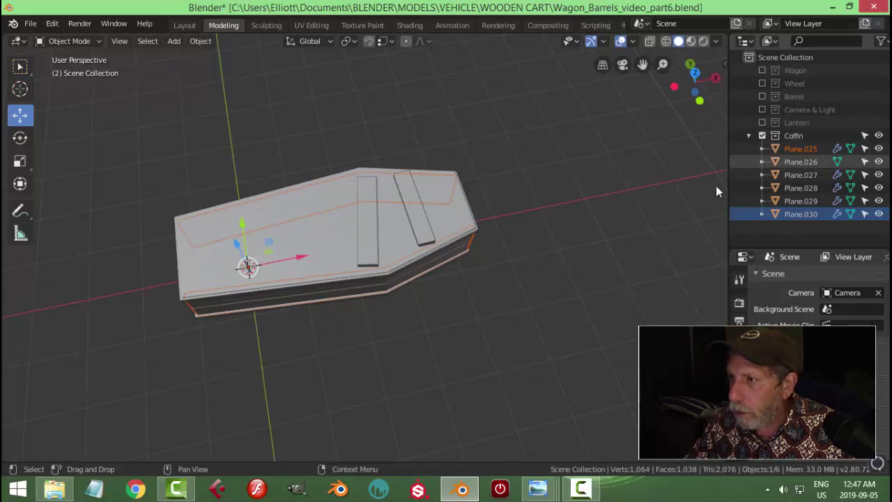
pyautogui.click(561, 216)
pyautogui.scroll(-3, 550, 222)
pyautogui.moveTo(550, 222); pyautogui.dragTo(558, 182, button='middle')
pyautogui.click(761, 122)
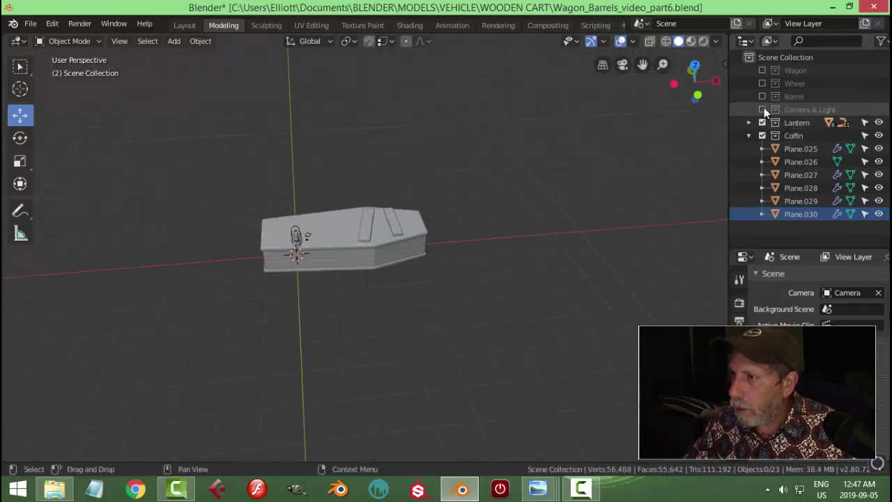
# Show the Camera & Light, Barrel, Wheel and Wagon collections, then select every Coffin object
pyautogui.click(761, 109)
pyautogui.click(762, 96)
pyautogui.click(761, 83)
pyautogui.click(762, 70)
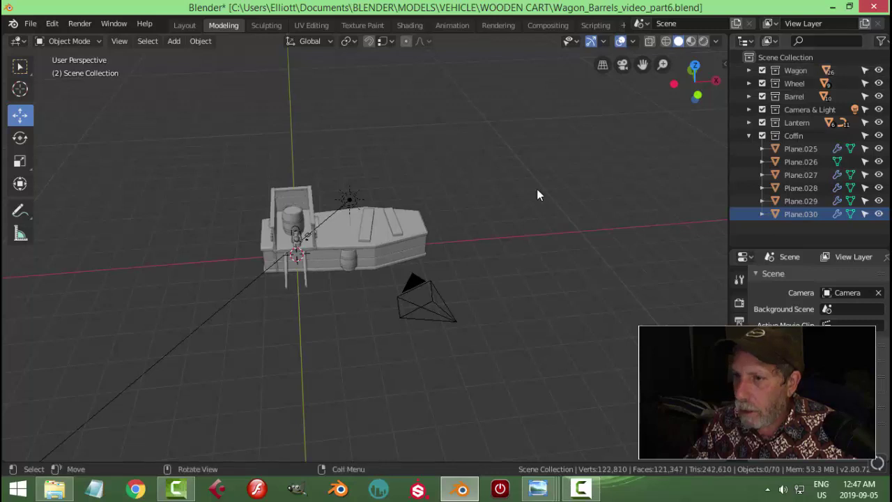
pyautogui.moveTo(537, 195)
pyautogui.mouseDown(button='middle')
pyautogui.moveTo(492, 211)
pyautogui.moveTo(530, 207)
pyautogui.mouseUp(button='middle')
pyautogui.click(796, 137)
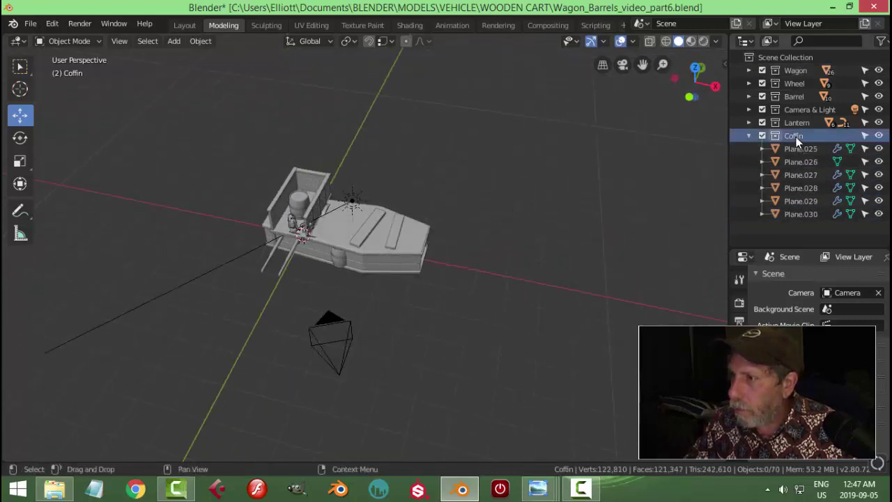
pyautogui.rightClick(790, 137)
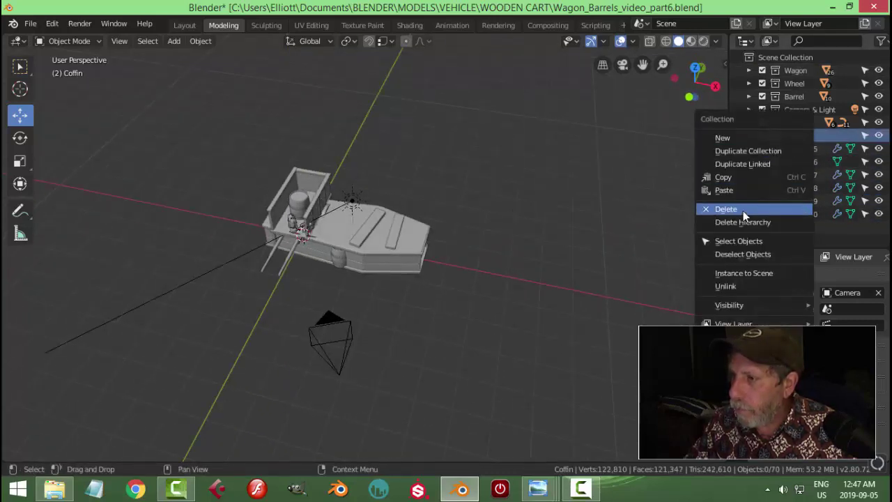
pyautogui.click(738, 241)
# Scale the coffin to 0.334 and shift it 0.772 m along X beside the barrel
pyautogui.moveTo(531, 227); pyautogui.dragTo(558, 200, button='middle')
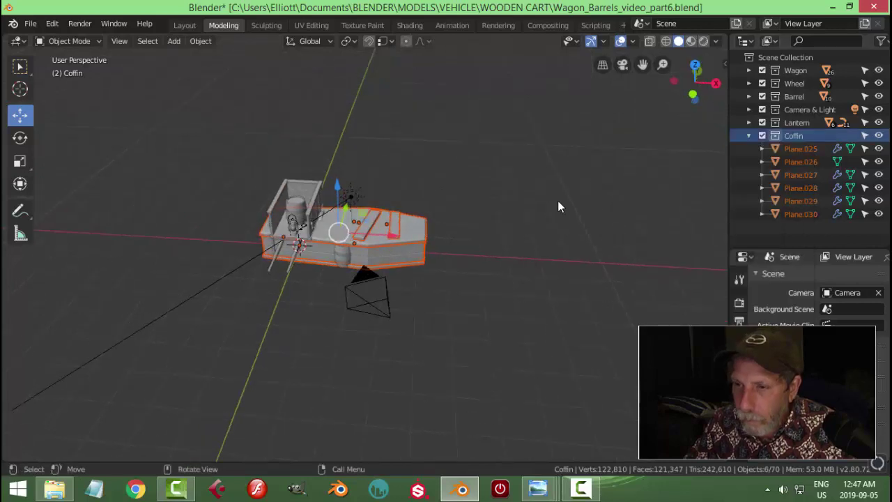
pyautogui.press('s')
pyautogui.click(403, 228)
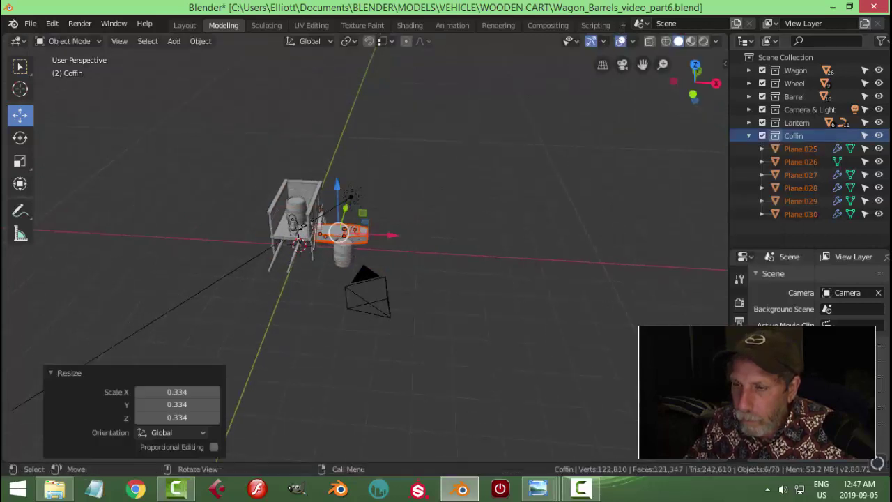
pyautogui.moveTo(386, 238); pyautogui.dragTo(409, 237)
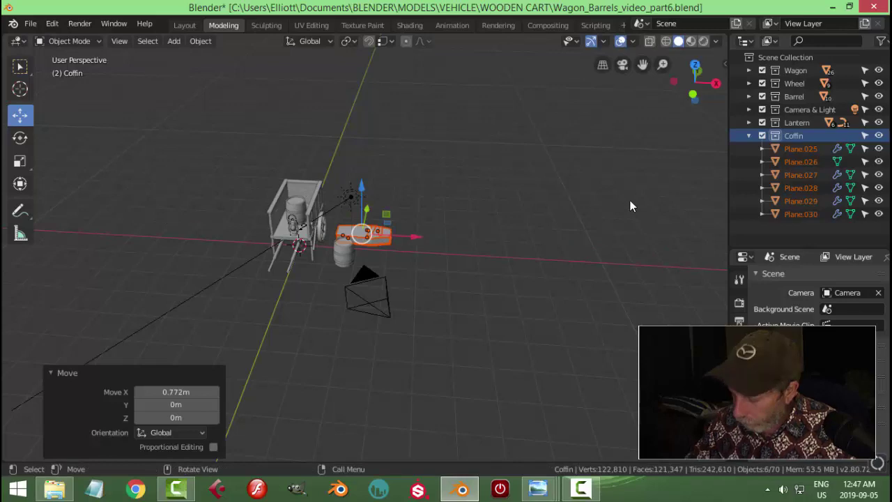
pyautogui.press('KP_Decimal')
pyautogui.moveTo(630, 200); pyautogui.dragTo(543, 224, button='middle')
# Scale the coffin up by 1.105 and lower it 0.353 m onto the ground
pyautogui.press('s')
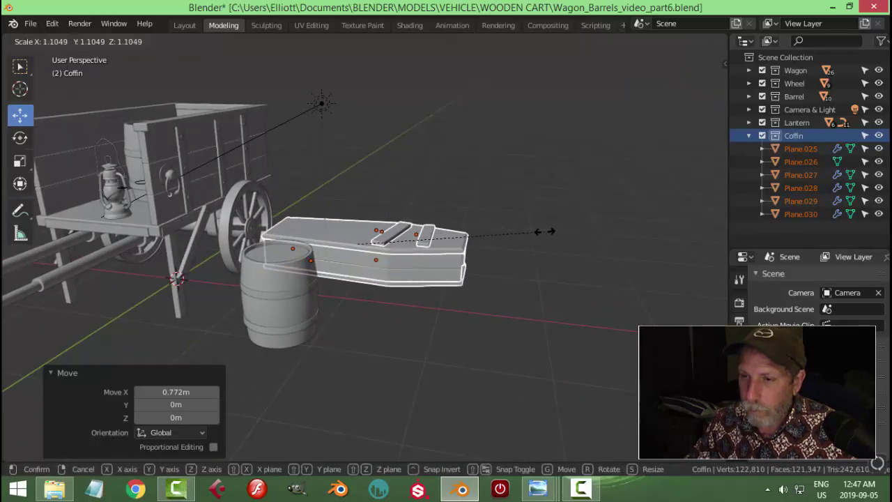
pyautogui.click(548, 234)
pyautogui.press('KP_1')
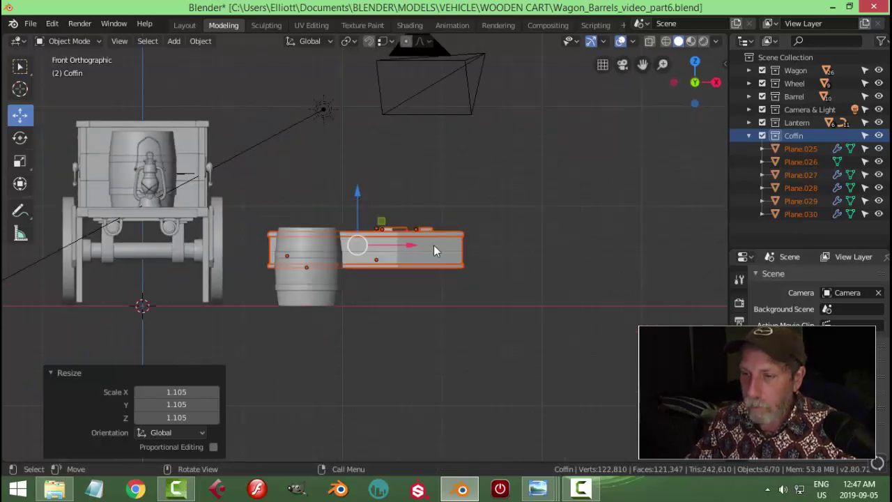
pyautogui.moveTo(364, 197); pyautogui.dragTo(345, 230)
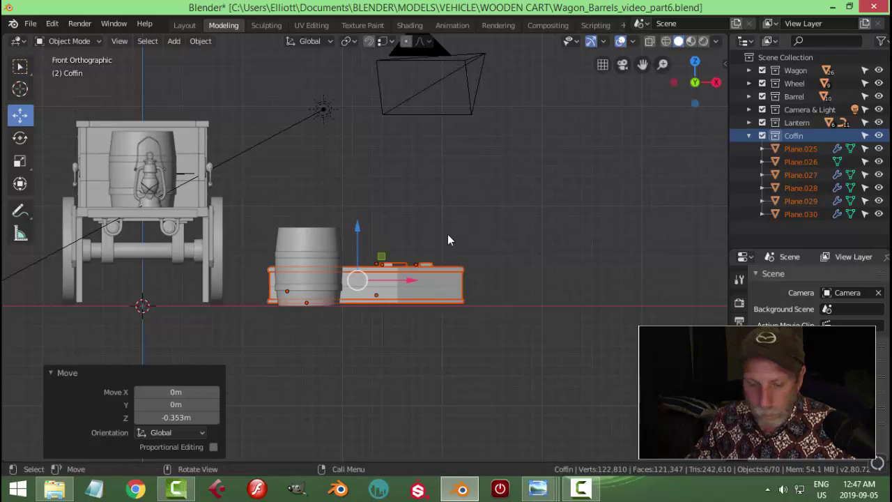
pyautogui.click(466, 235)
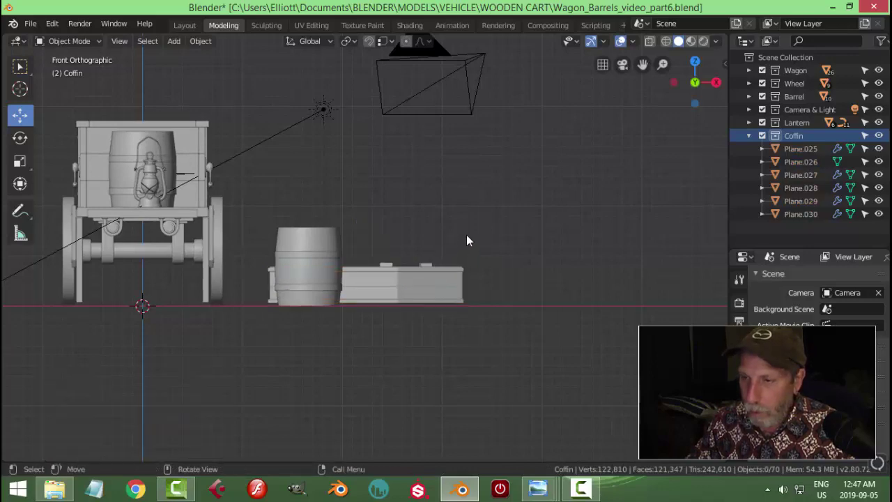
pyautogui.moveTo(467, 235); pyautogui.dragTo(491, 269, button='middle')
pyautogui.scroll(3, 480, 266)
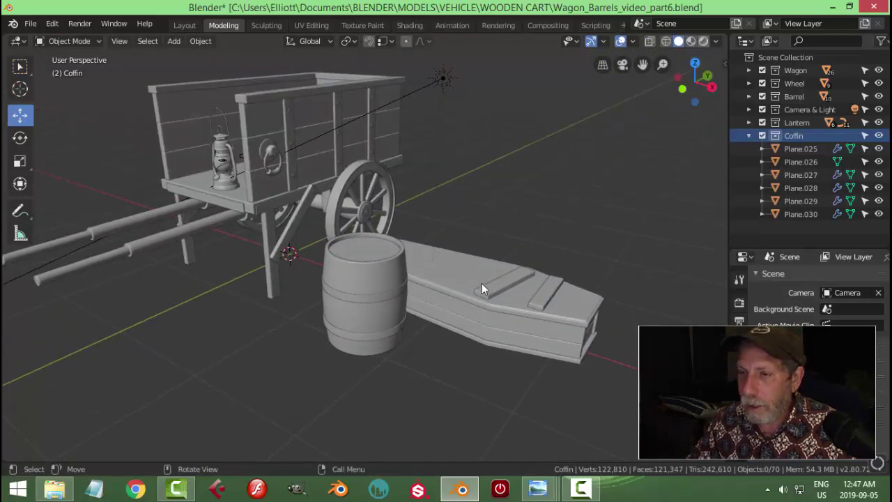
# Preview the scene in Rendered shading, return to Solid shading, and save Wagon_Barrels_video_part6.blend
pyautogui.press('z')
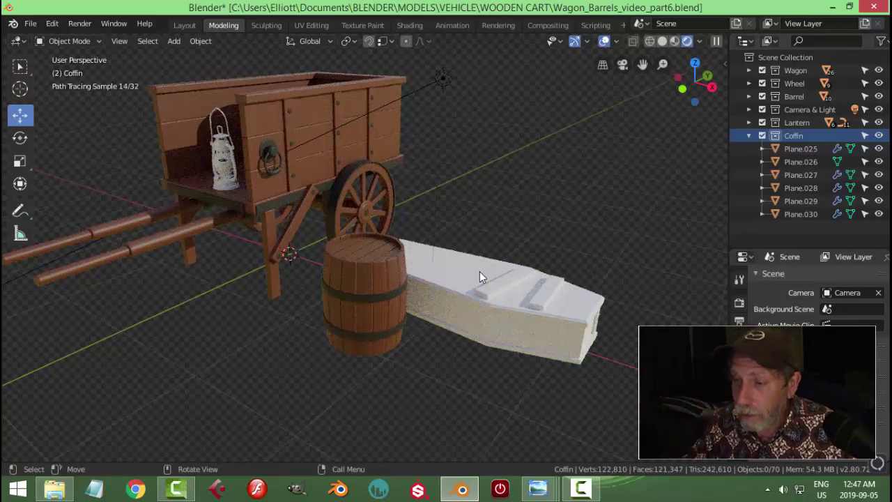
pyautogui.click(663, 42)
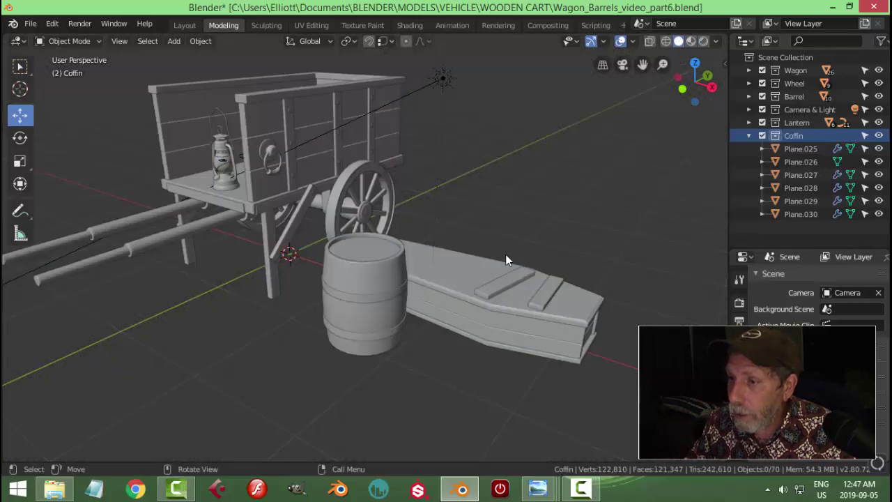
pyautogui.hotkey('ctrl', 's')
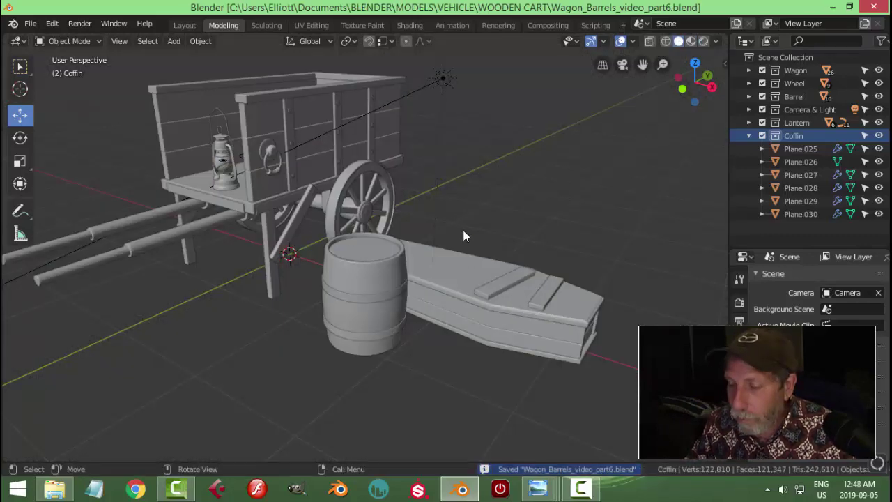
pyautogui.moveTo(462, 233); pyautogui.dragTo(393, 235, button='middle')
pyautogui.scroll(2, 389, 242)
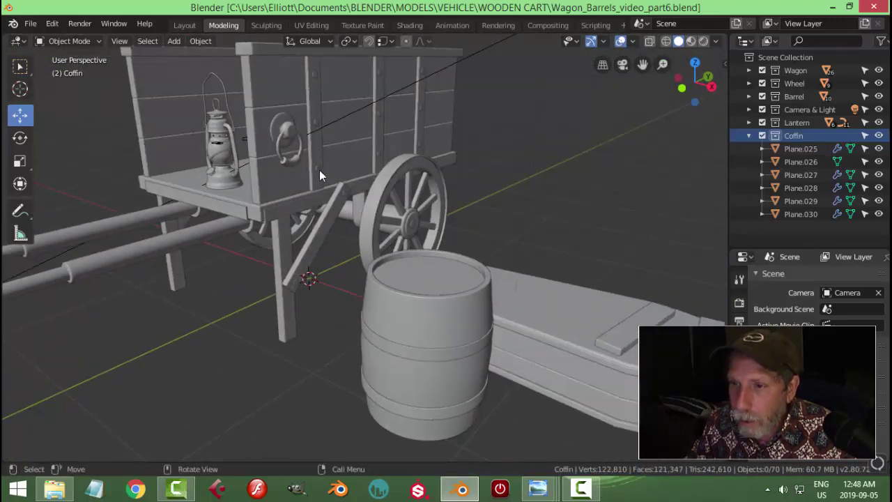
# Duplicate one wagon nail, move the copy 1.23 m along X, and separate it into its own object
pyautogui.click(346, 193)
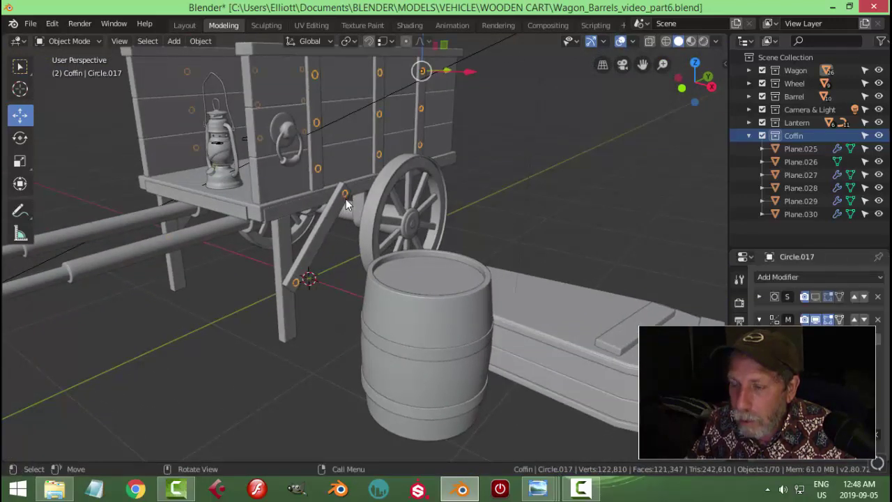
pyautogui.click(347, 194)
pyautogui.scroll(3, 368, 225)
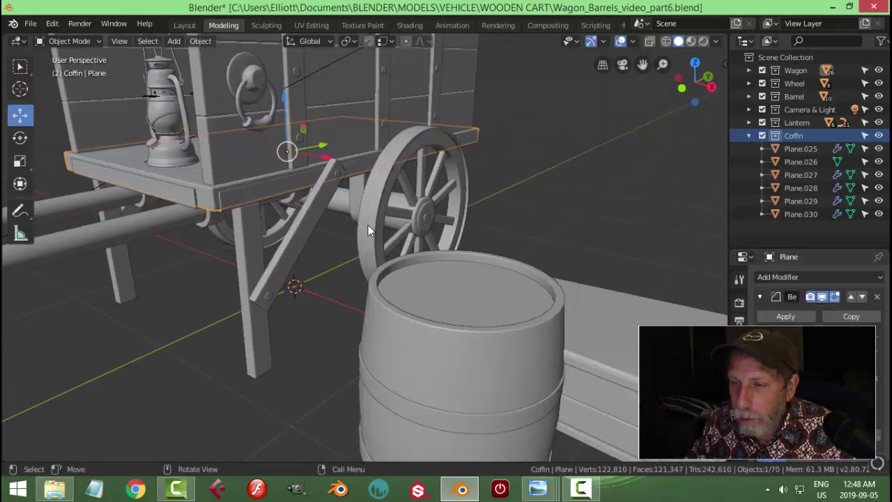
pyautogui.click(338, 173)
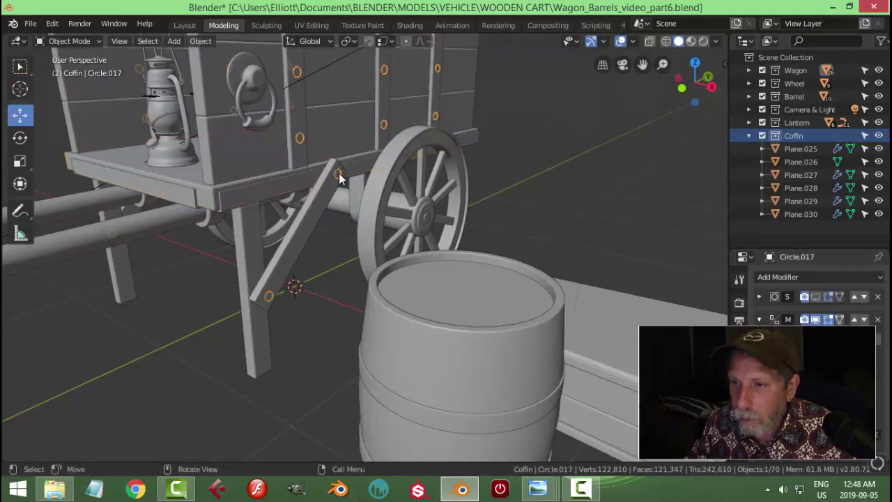
pyautogui.press('Tab')
pyautogui.hotkey('ctrl', 'l')
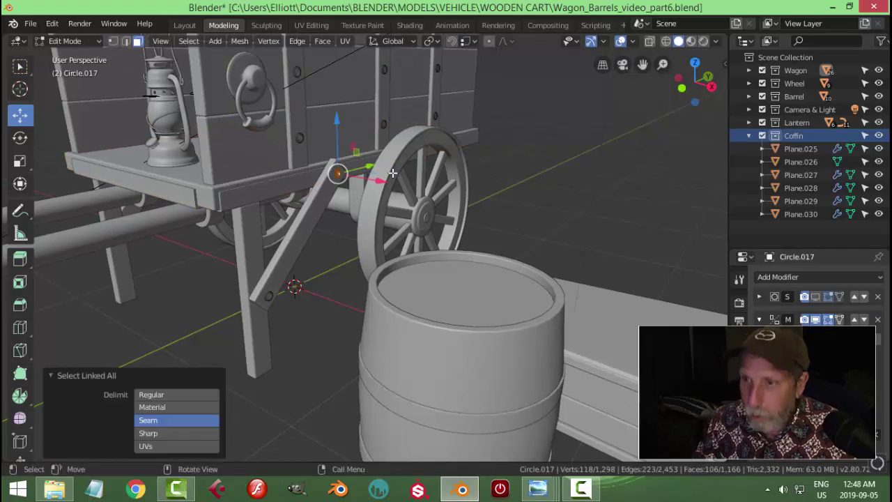
pyautogui.hotkey('shift', 'd')
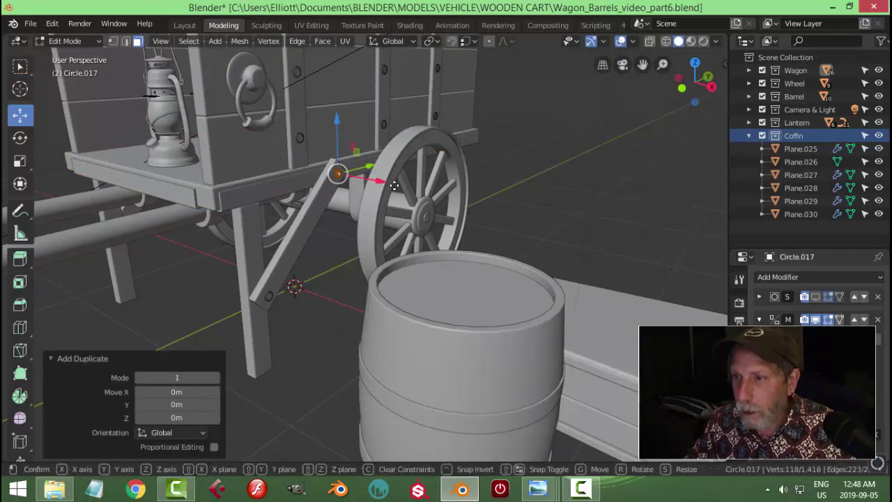
pyautogui.click(630, 295)
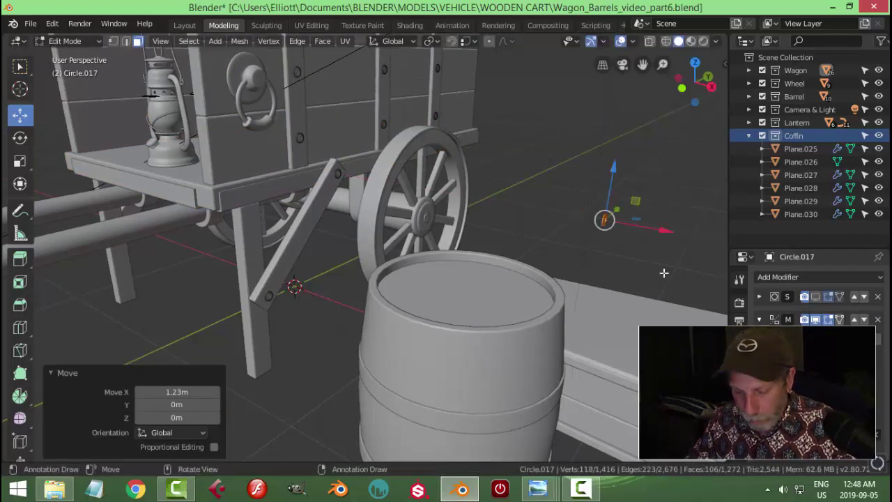
pyautogui.press('p')
pyautogui.click(663, 272)
# Set the separated nail's origin to its geometry and delete its Mirror modifier
pyautogui.press('Tab')
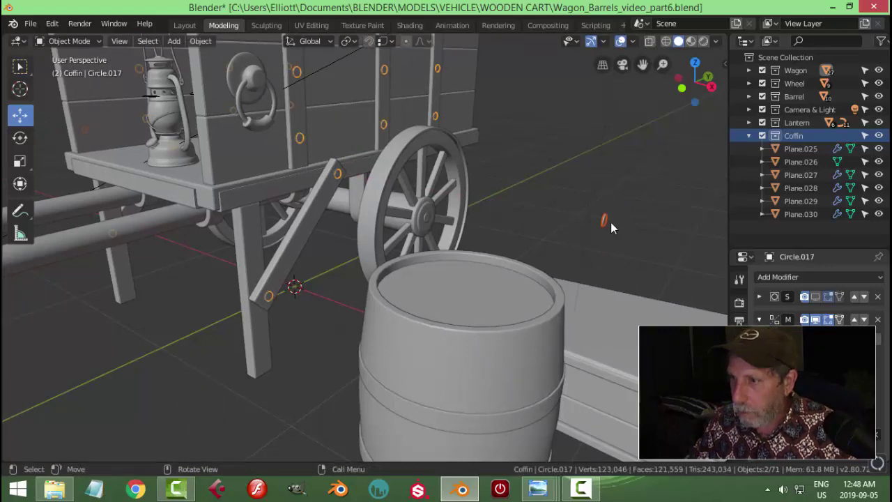
pyautogui.click(202, 41)
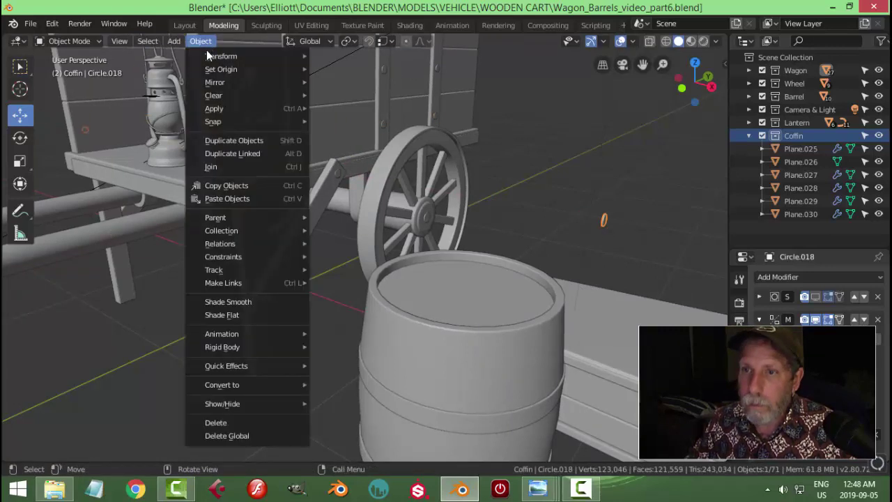
pyautogui.moveTo(211, 71)
pyautogui.click(360, 83)
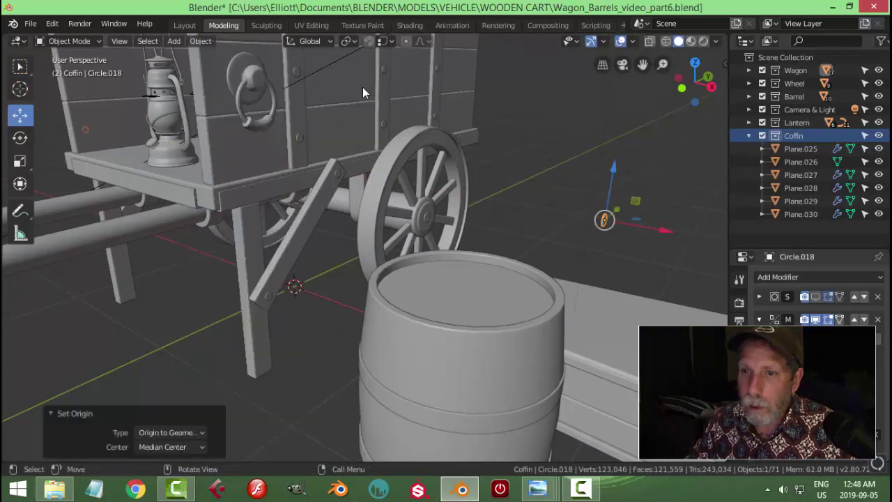
pyautogui.click(506, 215)
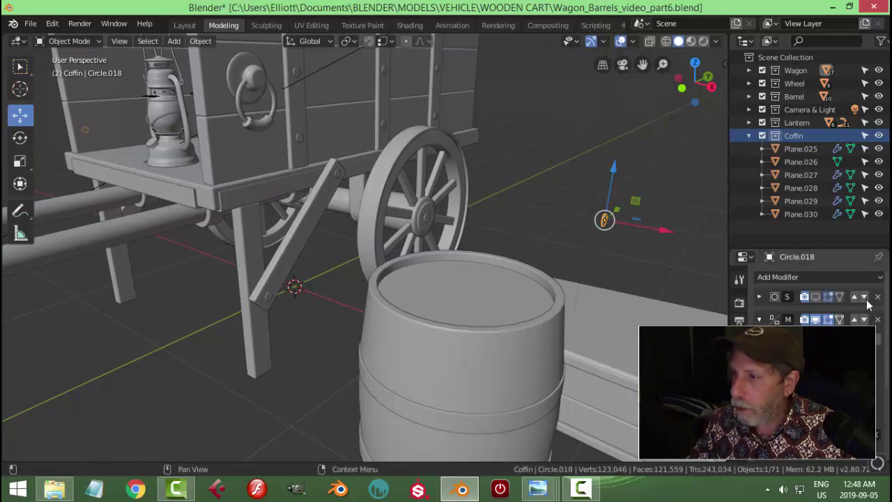
pyautogui.click(878, 319)
# Move the nail 0.456 m along X, then over the slanted lid strip in Top view
pyautogui.moveTo(435, 224); pyautogui.dragTo(508, 225, button='middle')
pyautogui.press('g')
pyautogui.press('x')
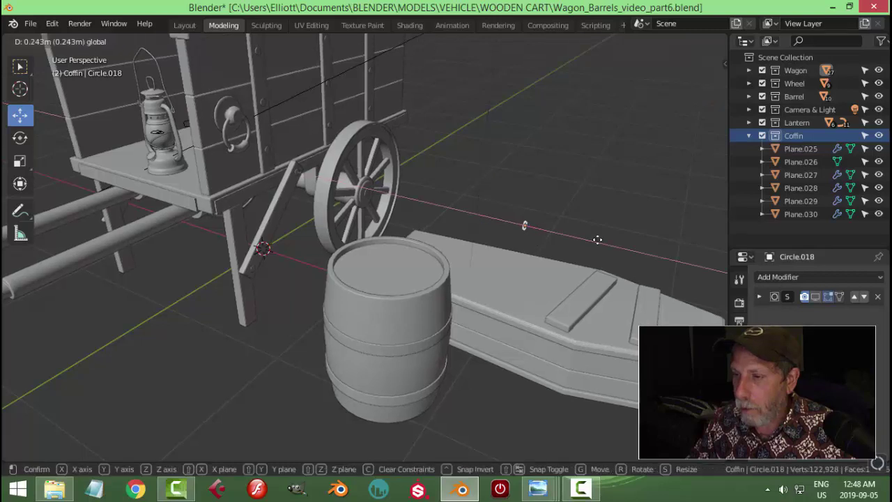
pyautogui.click(570, 232)
pyautogui.press('KP_7')
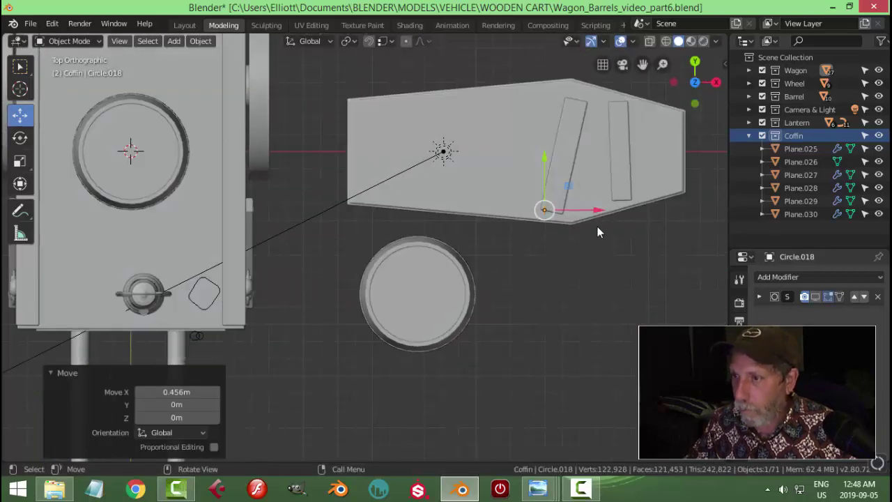
pyautogui.press('g')
pyautogui.click(609, 210)
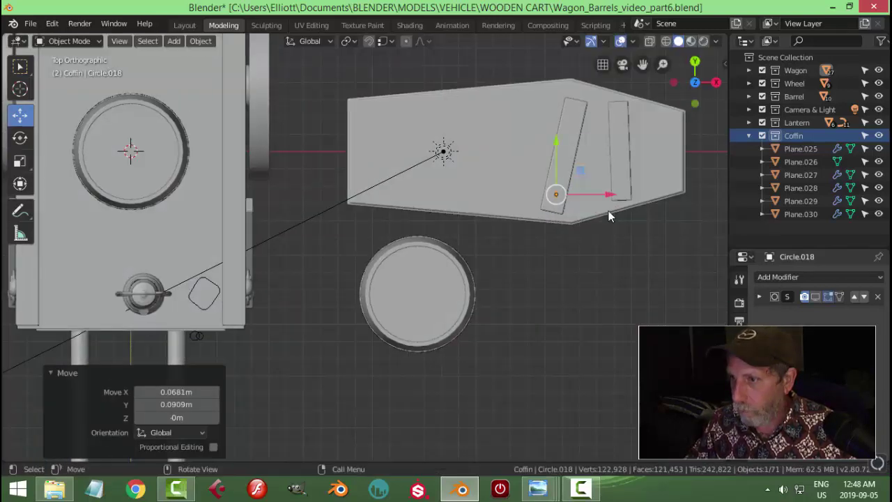
# Lower the nail 0.535 m along Z to just above the lid strip
pyautogui.moveTo(605, 229); pyautogui.dragTo(583, 166, button='middle')
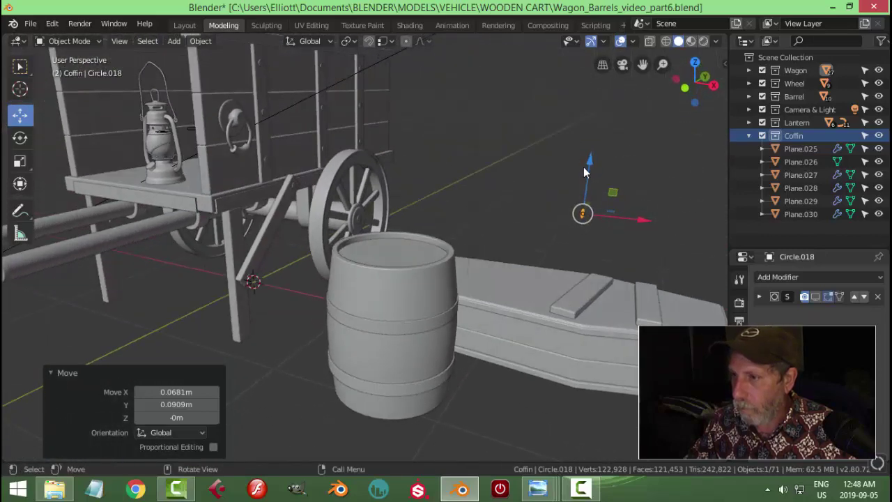
pyautogui.press('g')
pyautogui.press('z')
pyautogui.click(598, 262)
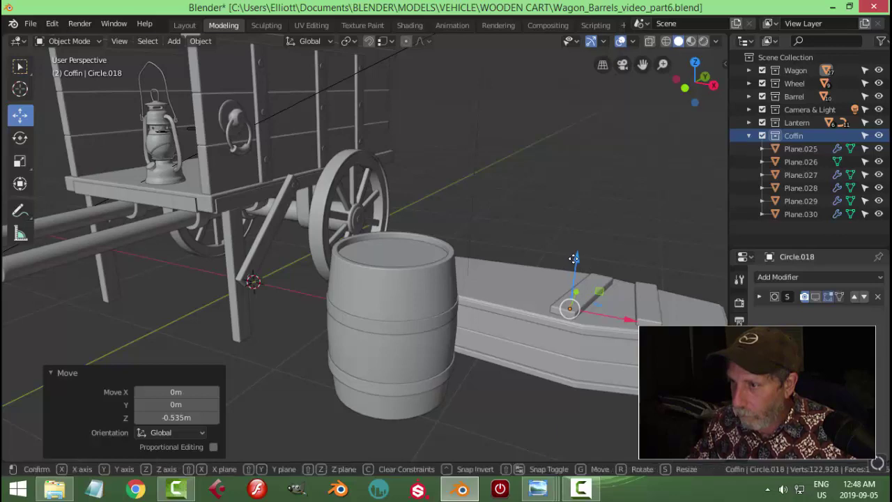
pyautogui.moveTo(581, 257); pyautogui.dragTo(577, 257)
pyautogui.scroll(2, 642, 307)
pyautogui.press('KP_Decimal')
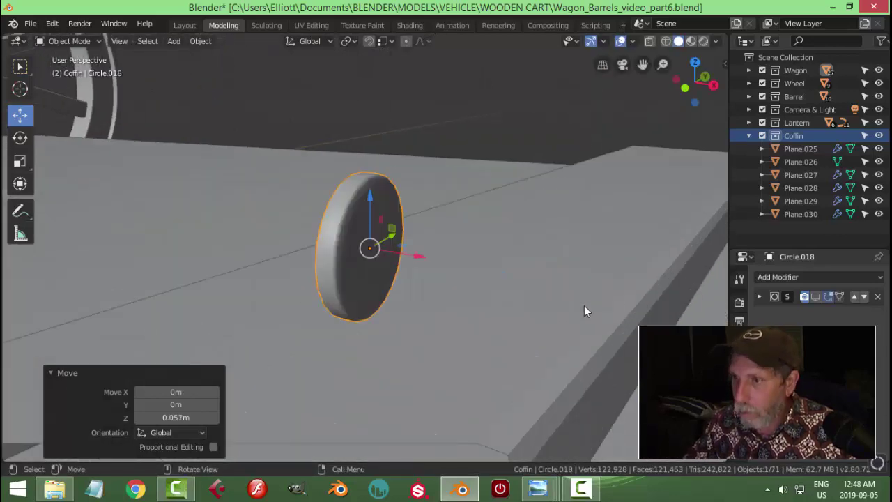
pyautogui.moveTo(584, 306); pyautogui.dragTo(510, 328, button='middle')
# Rotate the nail -90° around Y so it lies flat as a bolt on the lid strip
pyautogui.press('r')
pyautogui.press('y')
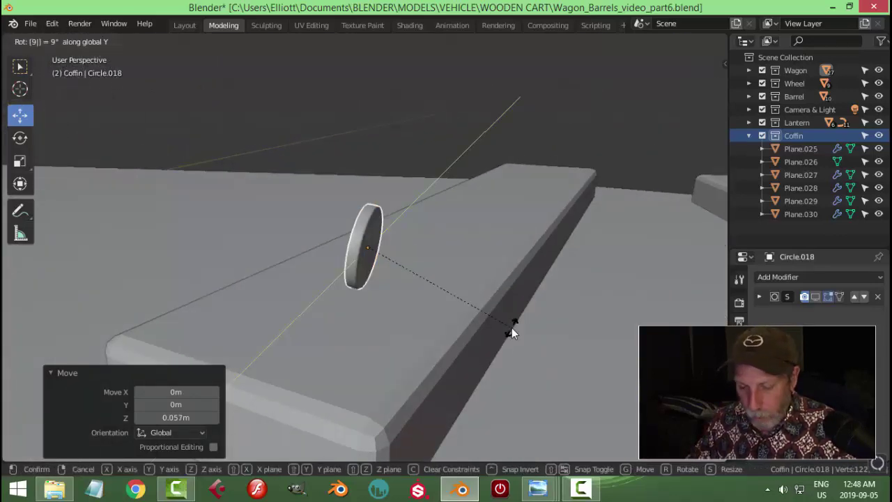
pyautogui.press('9')
pyautogui.press('0')
pyautogui.press('-')
pyautogui.press('Return')
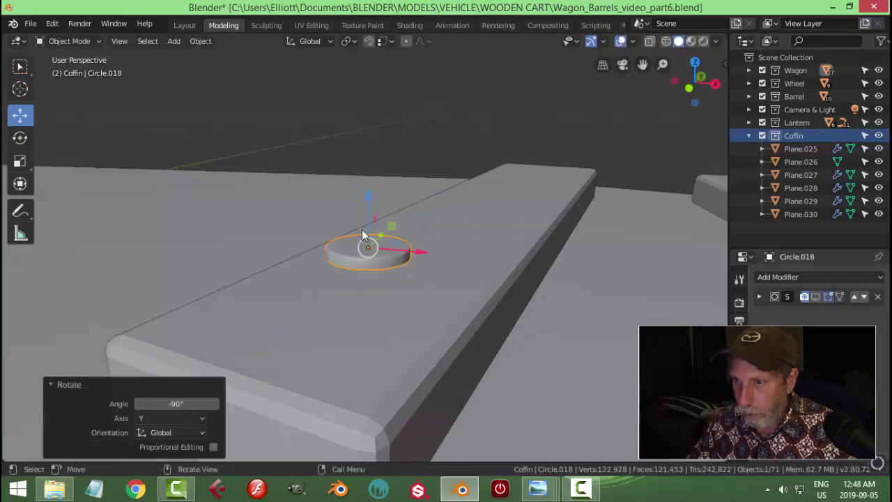
pyautogui.moveTo(369, 200); pyautogui.dragTo(370, 233)
pyautogui.scroll(3, 461, 251)
pyautogui.moveTo(461, 252); pyautogui.dragTo(489, 259, button='middle')
pyautogui.press('KP_7')
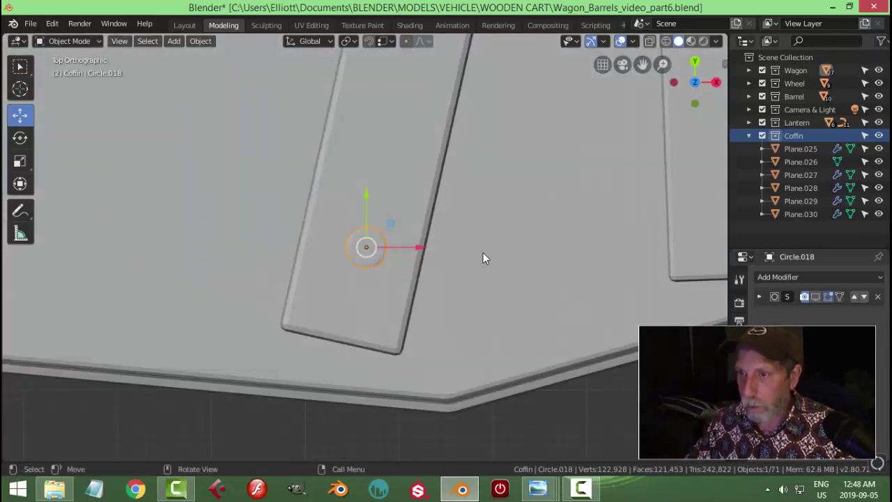
# Place the bolt at the lower end of the slanted lid strip
pyautogui.press('g')
pyautogui.click(432, 276)
pyautogui.scroll(-4, 486, 228)
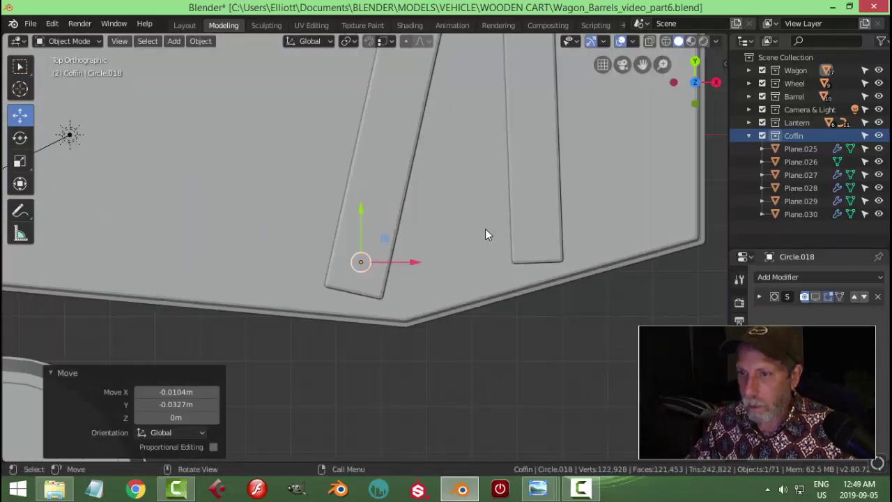
pyautogui.keyDown('shift'); pyautogui.moveTo(478, 202); pyautogui.dragTo(456, 246, button='middle'); pyautogui.keyUp('shift')
# Add three bolt copies: the slanted strip's top end and both ends of the straight strip
pyautogui.hotkey('shift', 'd')
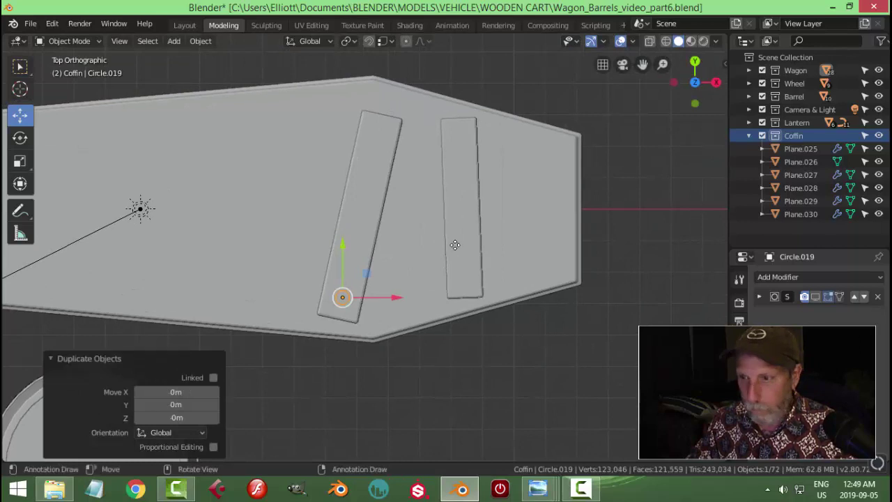
pyautogui.click(489, 78)
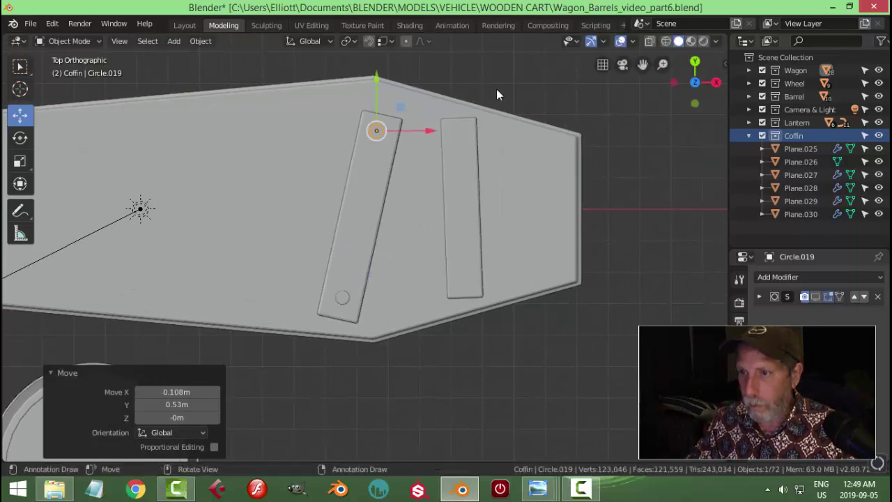
pyautogui.hotkey('shift', 'd')
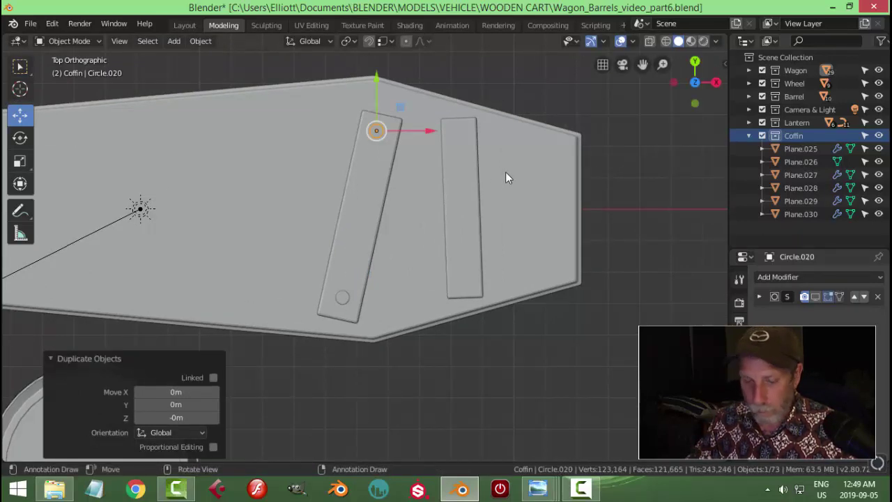
pyautogui.click(587, 187)
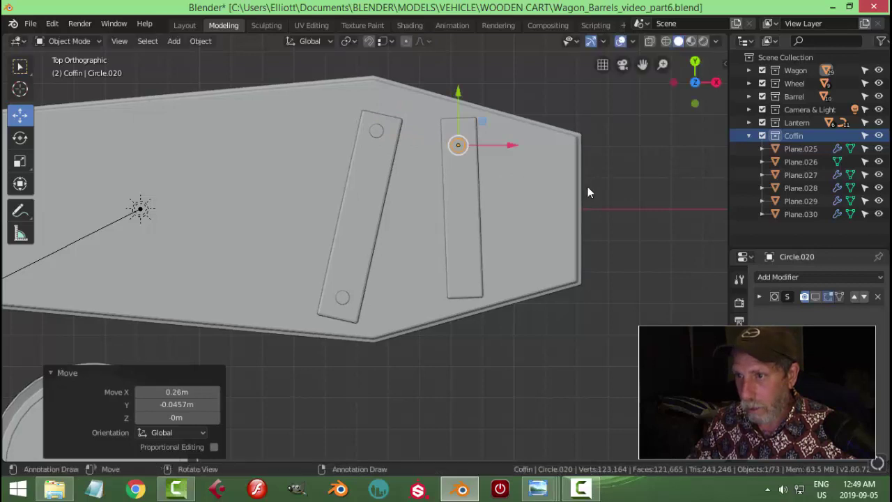
pyautogui.hotkey('shift', 'd')
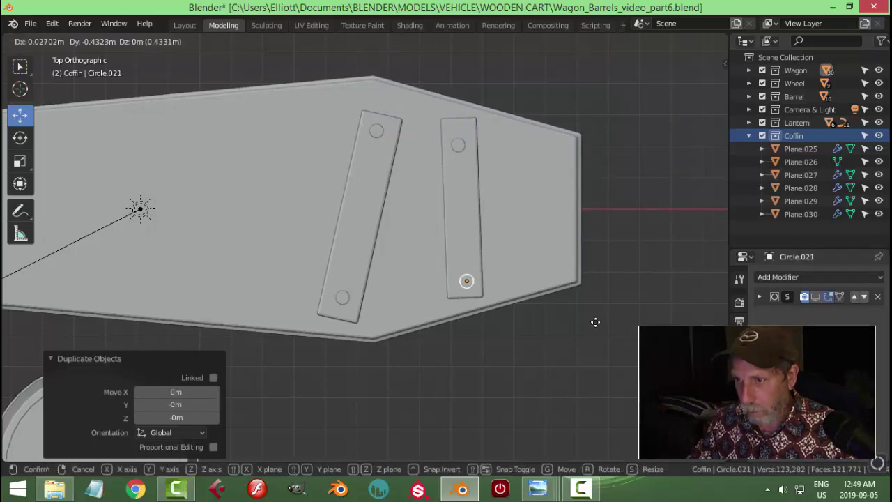
pyautogui.click(595, 322)
pyautogui.moveTo(602, 312); pyautogui.dragTo(453, 211, button='middle')
pyautogui.scroll(-2, 527, 265)
pyautogui.moveTo(528, 264); pyautogui.dragTo(542, 283, button='middle')
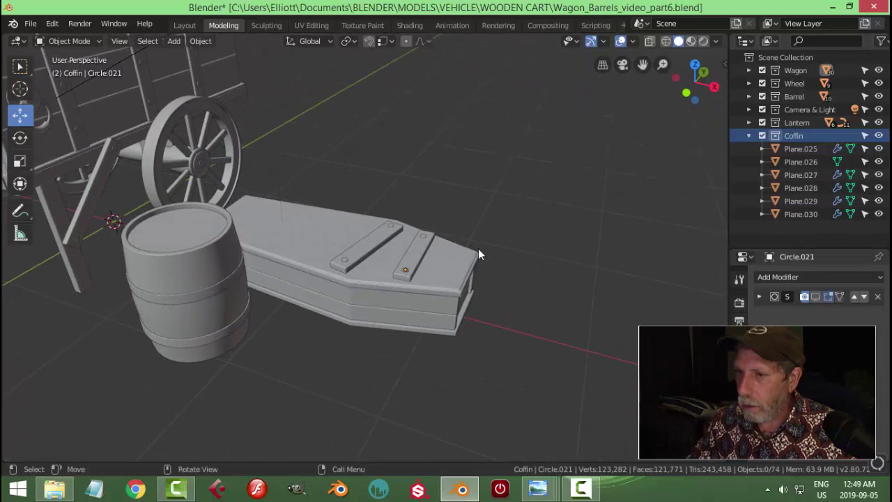
pyautogui.scroll(2, 433, 250)
# Move the Circle.020 bolt from the Wagon collection into the Coffin collection
pyautogui.click(447, 230)
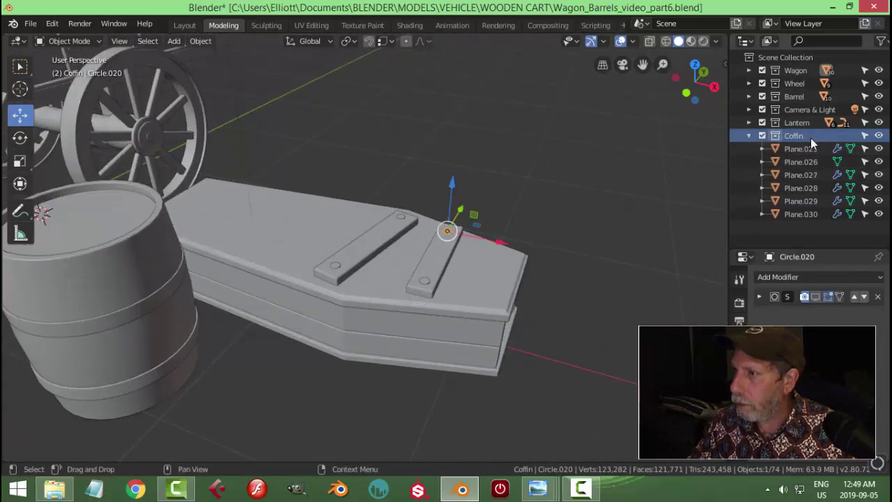
pyautogui.click(763, 136)
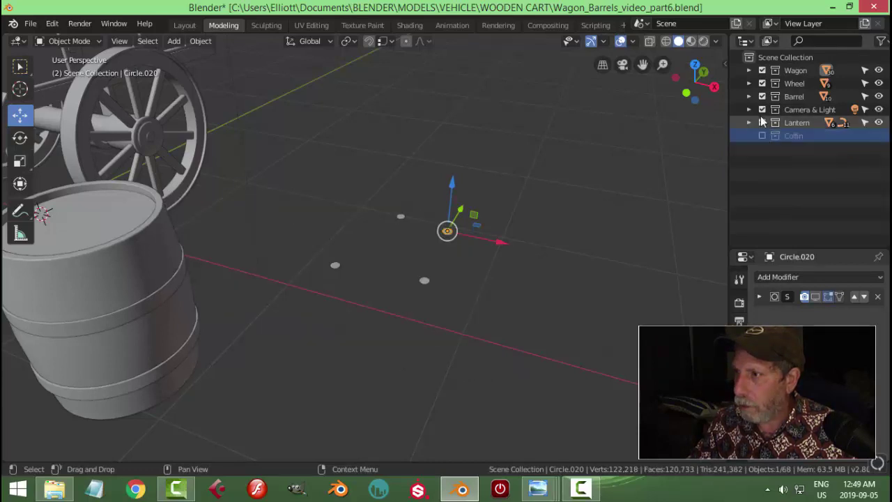
pyautogui.click(763, 70)
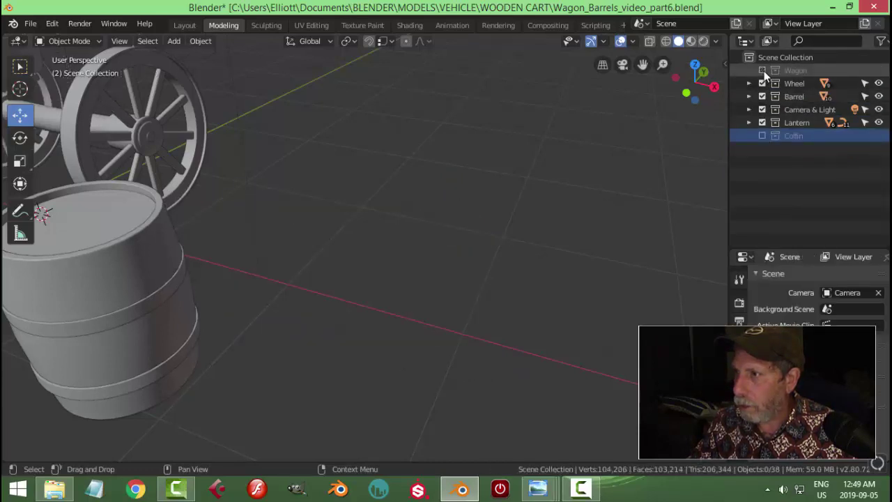
pyautogui.click(763, 70)
pyautogui.click(749, 71)
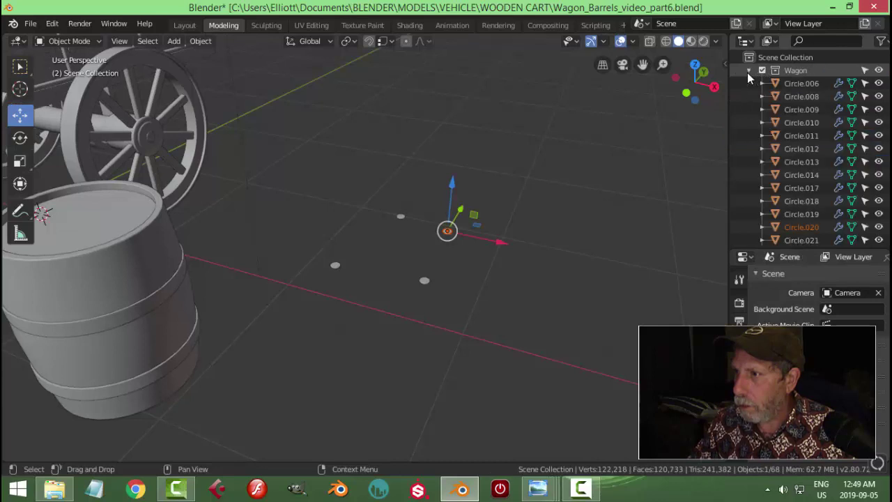
pyautogui.click(801, 227)
pyautogui.scroll(-2, 807, 230)
pyautogui.scroll(-8, 809, 230)
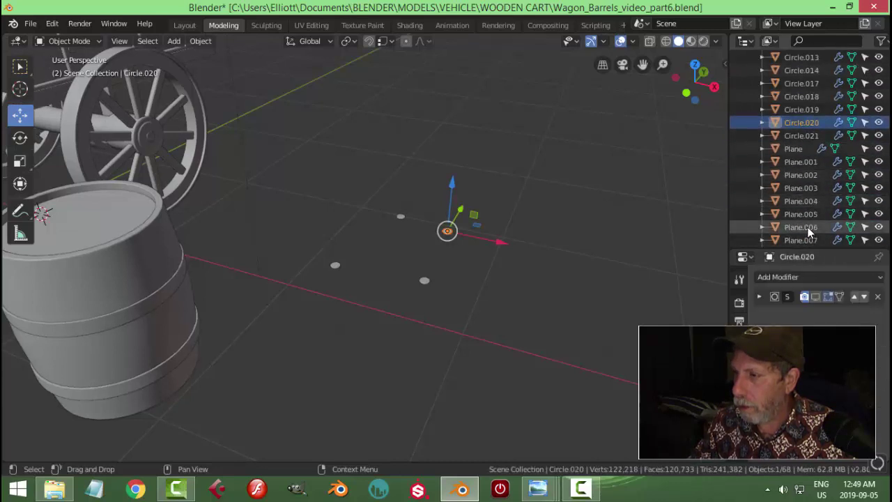
pyautogui.scroll(-1, 807, 227)
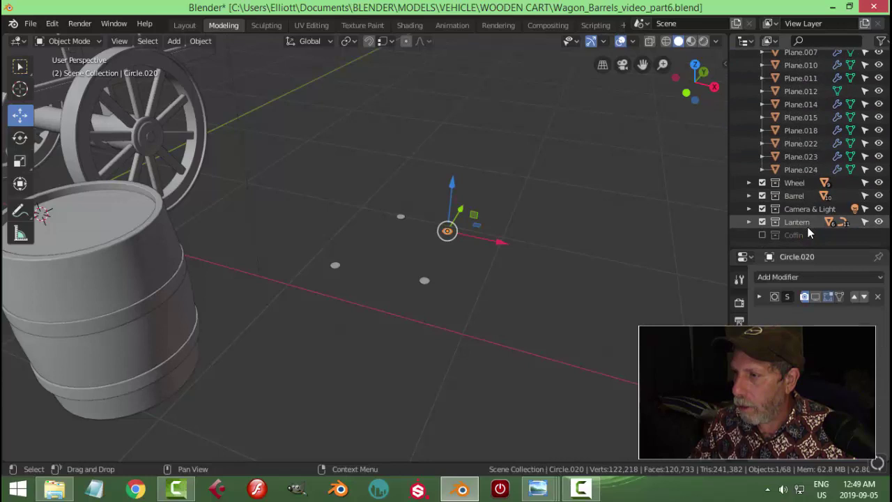
pyautogui.scroll(6, 807, 227)
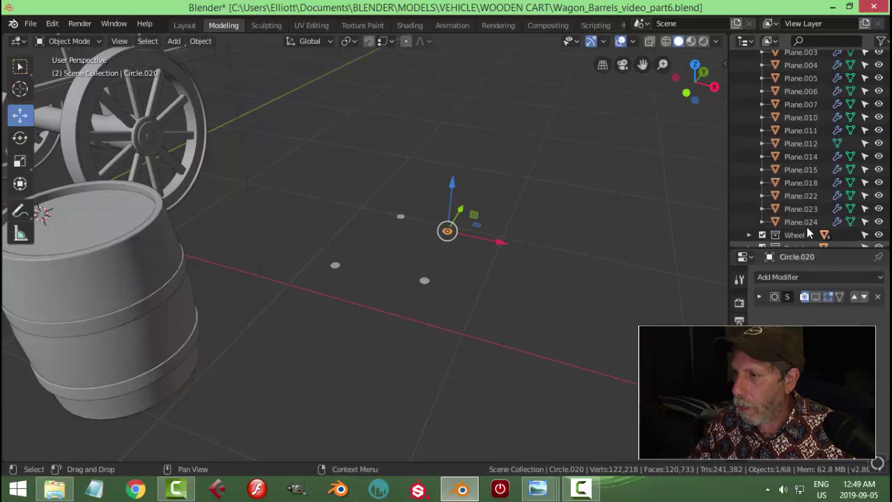
pyautogui.rightClick(446, 232)
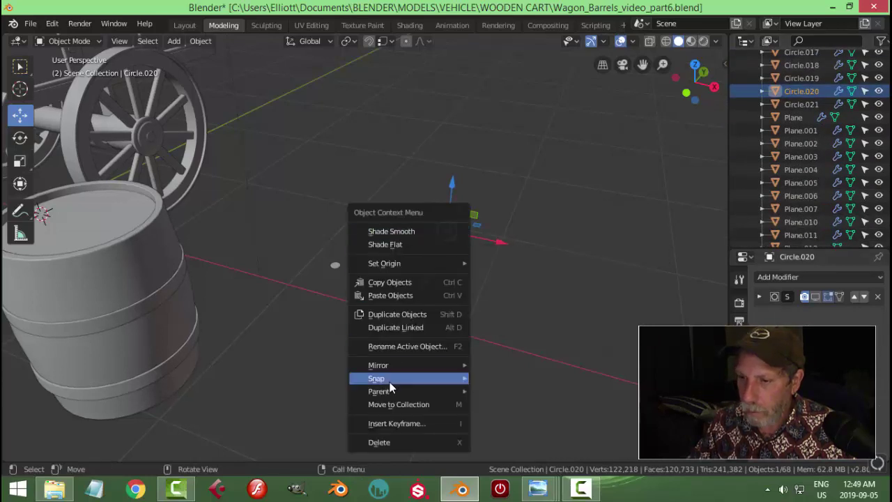
pyautogui.click(394, 404)
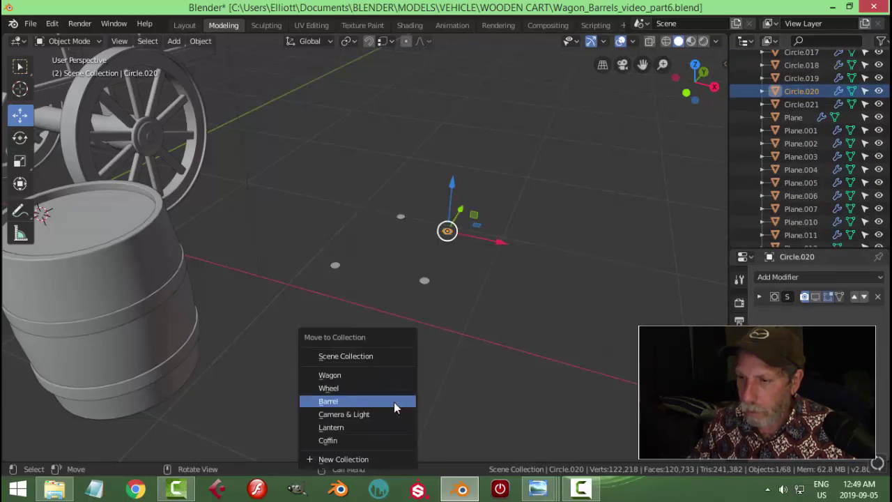
pyautogui.click(351, 441)
# Move bolts Circle.021, Circle.018 and Circle.019 into the Coffin collection as well
pyautogui.click(426, 283)
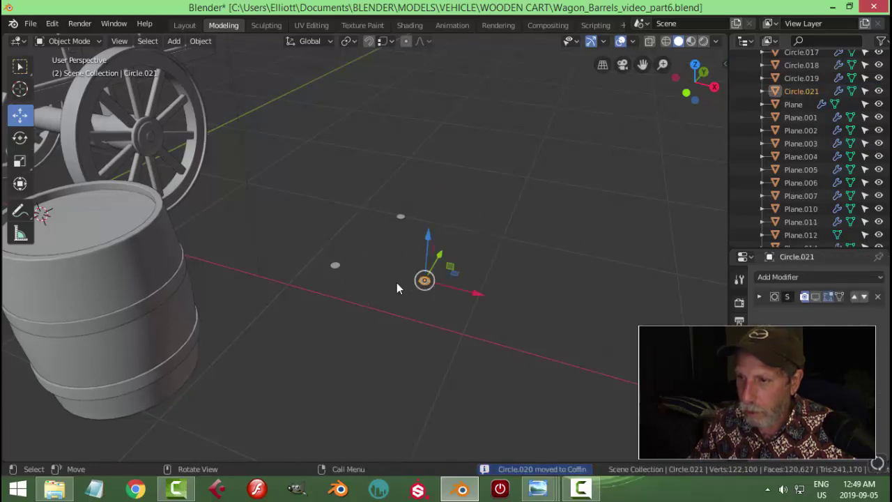
pyautogui.keyDown('shift'); pyautogui.click(337, 267); pyautogui.keyUp('shift')
pyautogui.keyDown('shift'); pyautogui.click(399, 217); pyautogui.keyUp('shift')
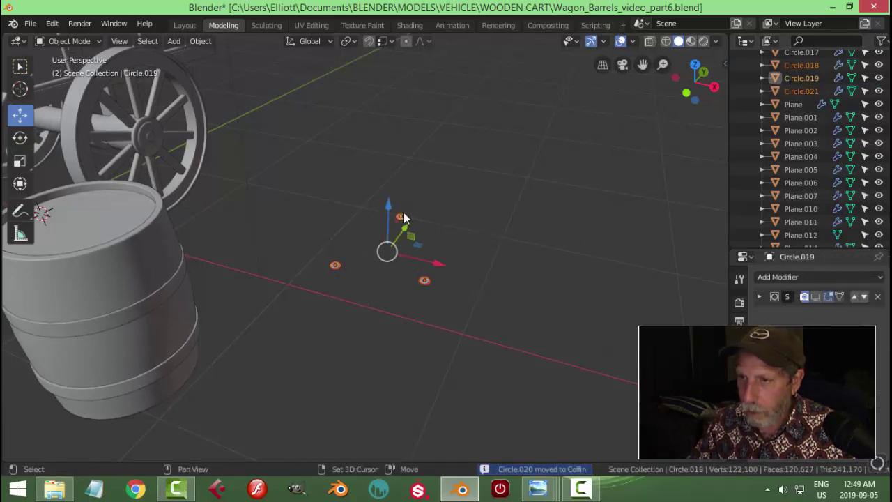
pyautogui.rightClick(403, 218)
pyautogui.click(383, 237)
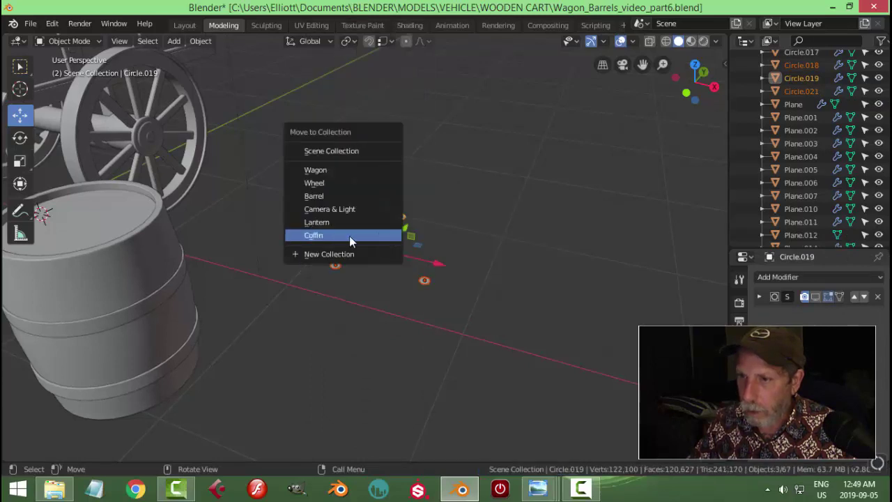
pyautogui.click(350, 235)
pyautogui.scroll(-3, 481, 257)
pyautogui.scroll(6, 795, 139)
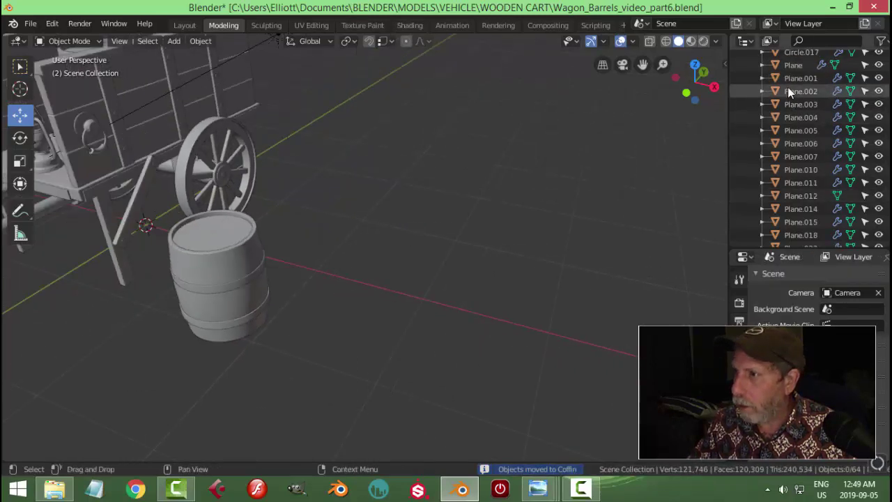
pyautogui.click(750, 70)
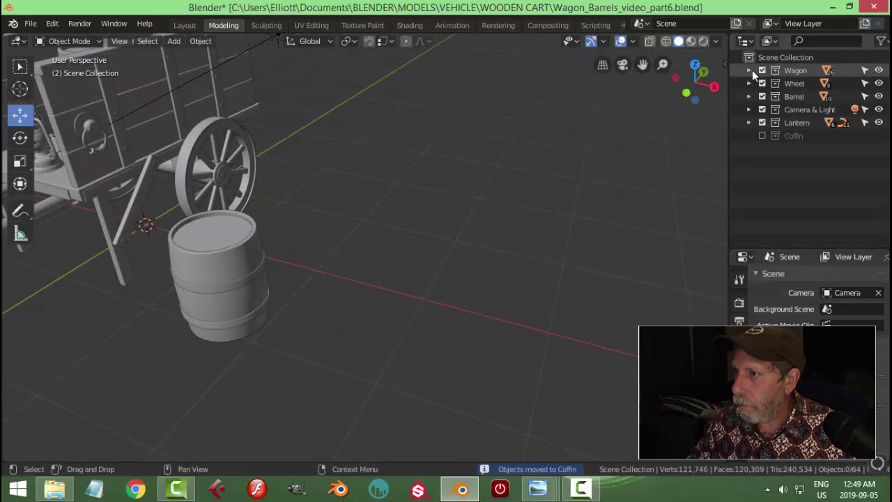
pyautogui.click(762, 135)
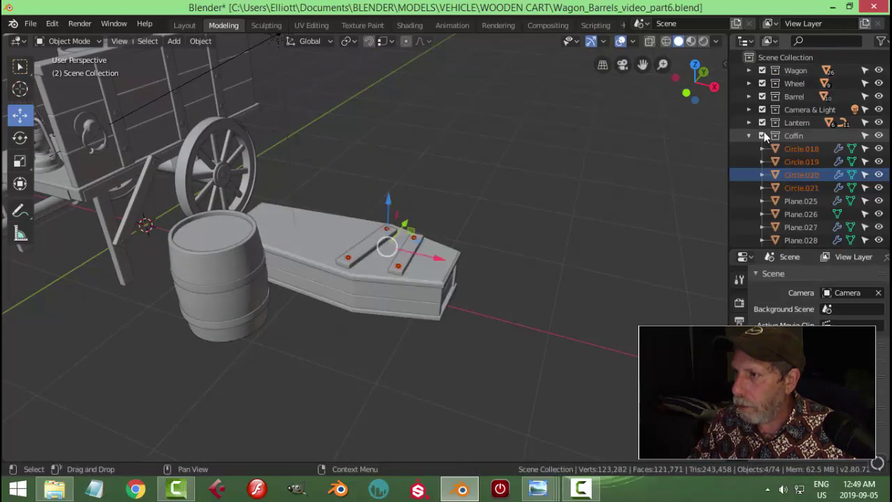
pyautogui.click(763, 70)
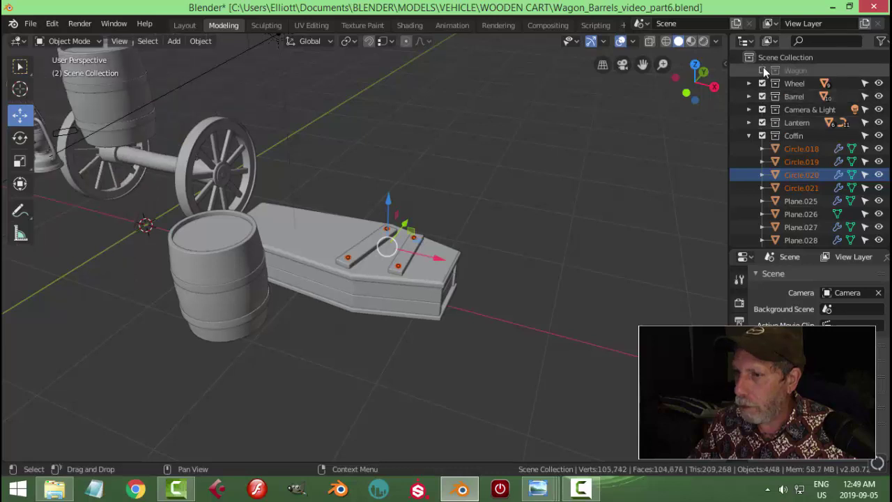
pyautogui.click(762, 83)
pyautogui.click(762, 97)
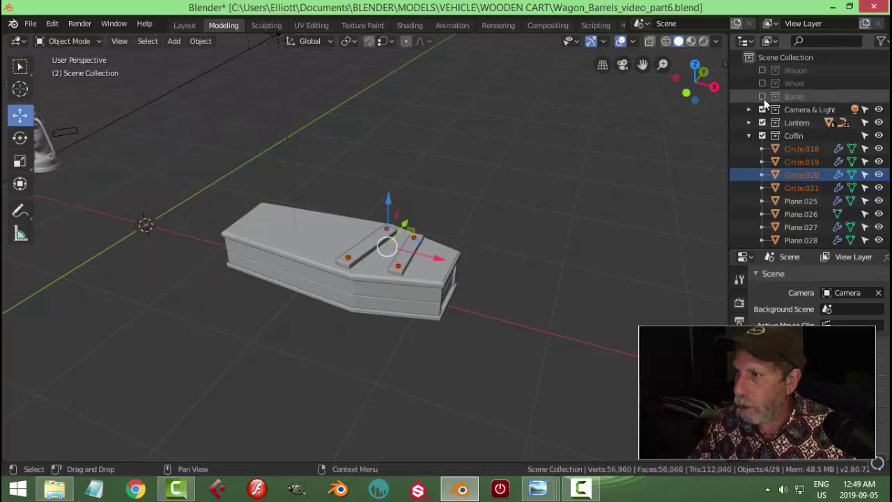
pyautogui.click(763, 109)
pyautogui.click(763, 122)
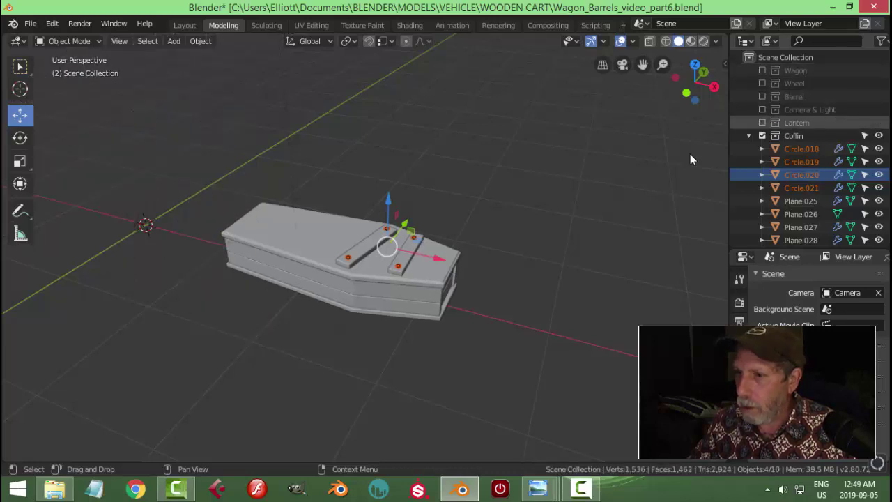
pyautogui.click(540, 240)
pyautogui.scroll(-2, 500, 239)
pyautogui.moveTo(501, 239); pyautogui.dragTo(490, 283, button='middle')
pyautogui.scroll(2, 474, 277)
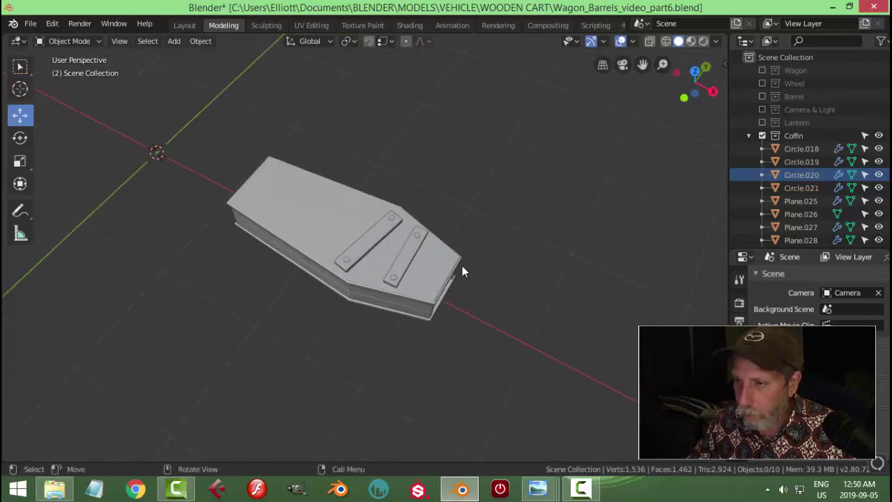
pyautogui.click(763, 135)
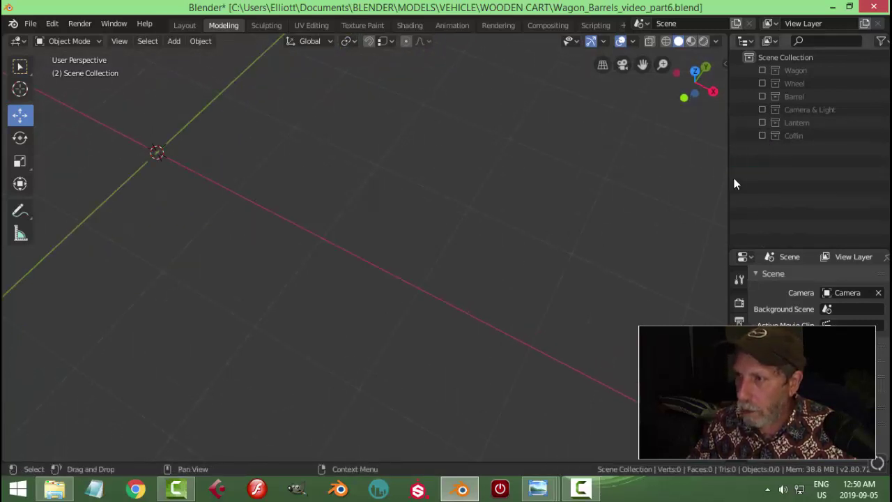
pyautogui.click(762, 135)
pyautogui.click(749, 135)
pyautogui.moveTo(708, 178); pyautogui.dragTo(422, 205, button='middle')
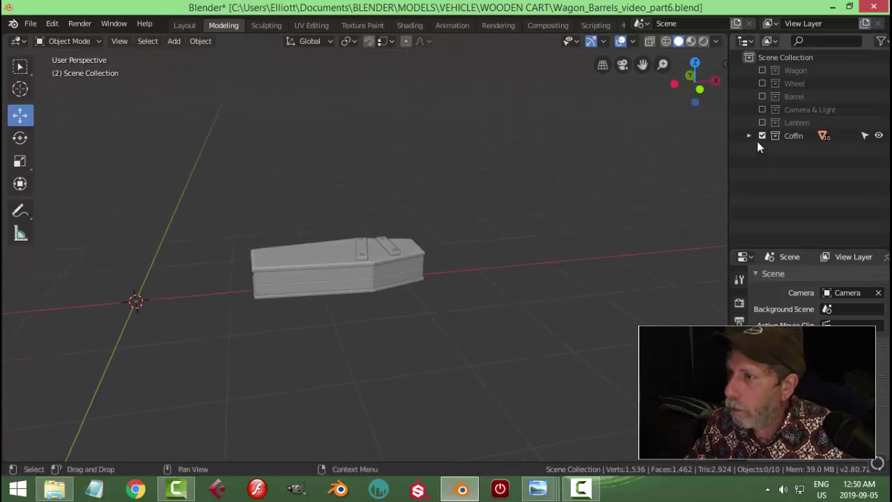
pyautogui.click(750, 136)
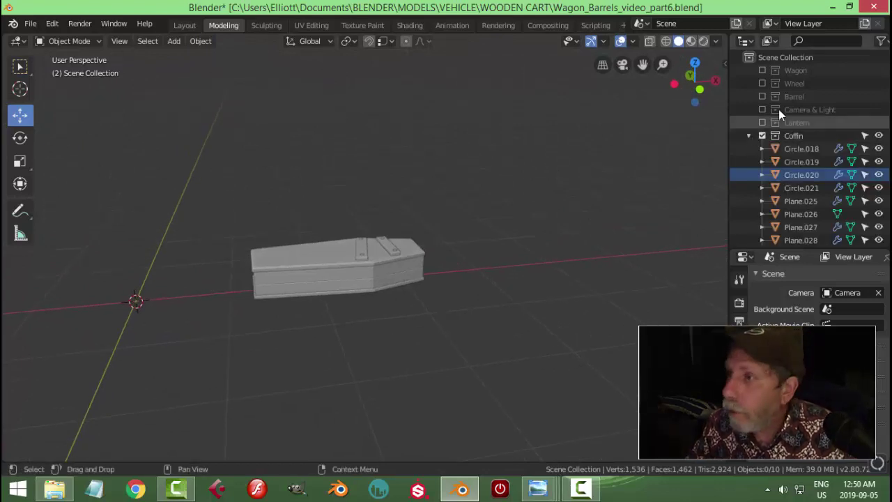
pyautogui.click(763, 70)
pyautogui.click(763, 83)
pyautogui.click(763, 96)
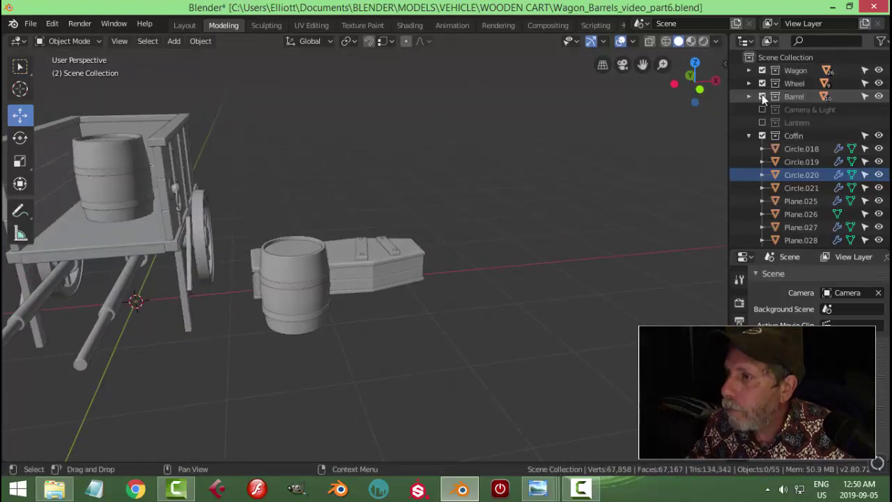
pyautogui.click(763, 109)
pyautogui.click(763, 123)
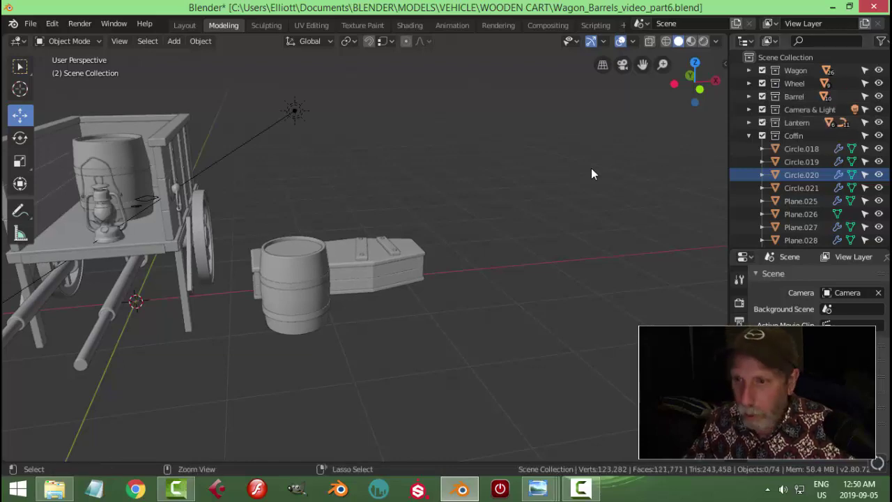
# Save Wagon_Barrels_video_part6.blend, then orbit and zoom around the cart, barrel and bolted coffin
pyautogui.hotkey('ctrl', 's')
pyautogui.moveTo(417, 246); pyautogui.dragTo(474, 265, button='middle')
pyautogui.scroll(2, 433, 272)
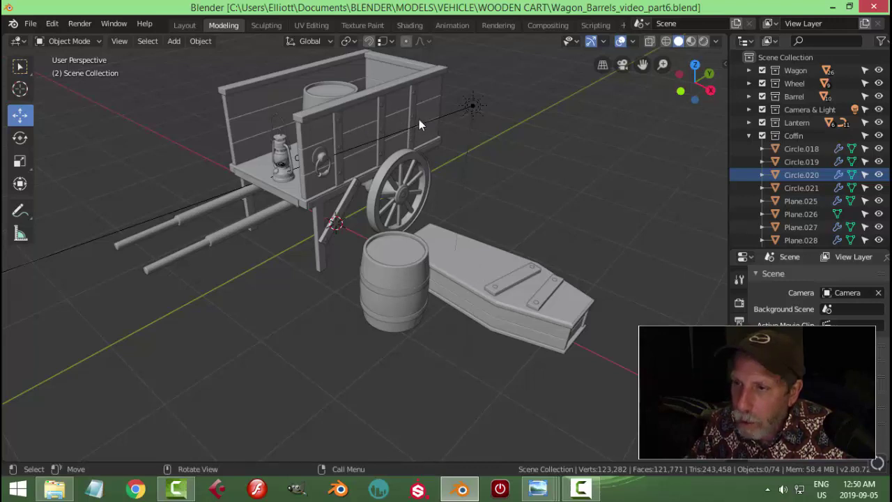
pyautogui.moveTo(419, 119); pyautogui.dragTo(447, 158, button='middle')
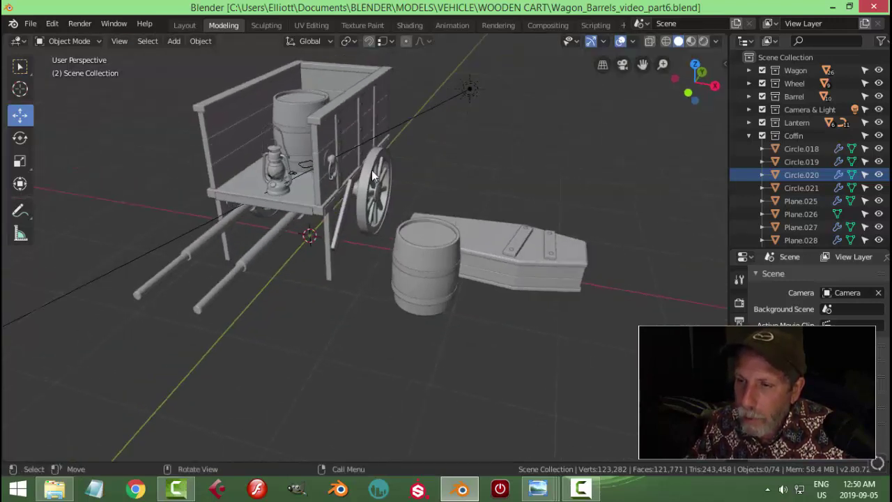
pyautogui.scroll(3, 371, 175)
pyautogui.moveTo(348, 177); pyautogui.dragTo(283, 188, button='middle')
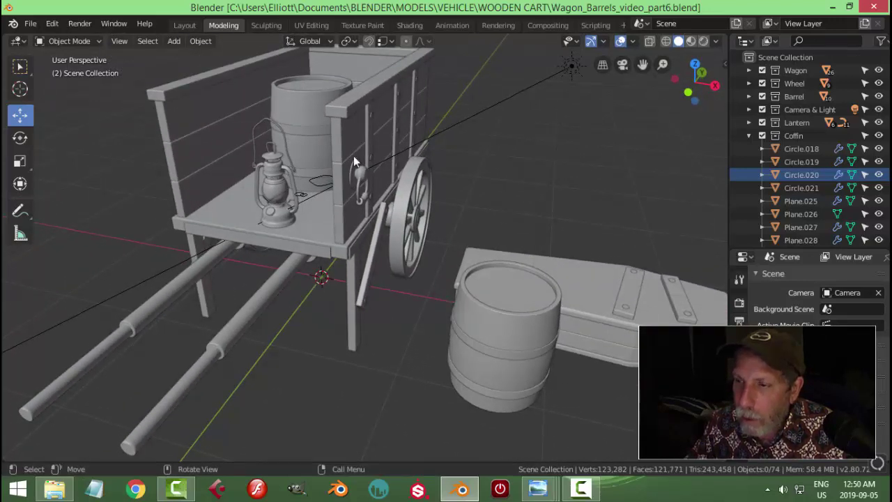